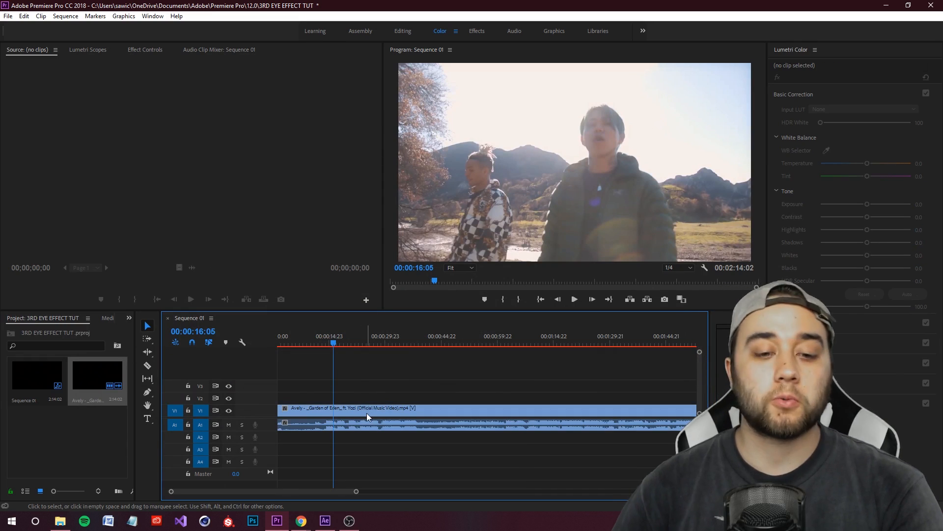
Step: In Premiere Pro, cut the music video clip at 00:00:16:05 and 00:00:22:06 to isolate a short segment
click(366, 414)
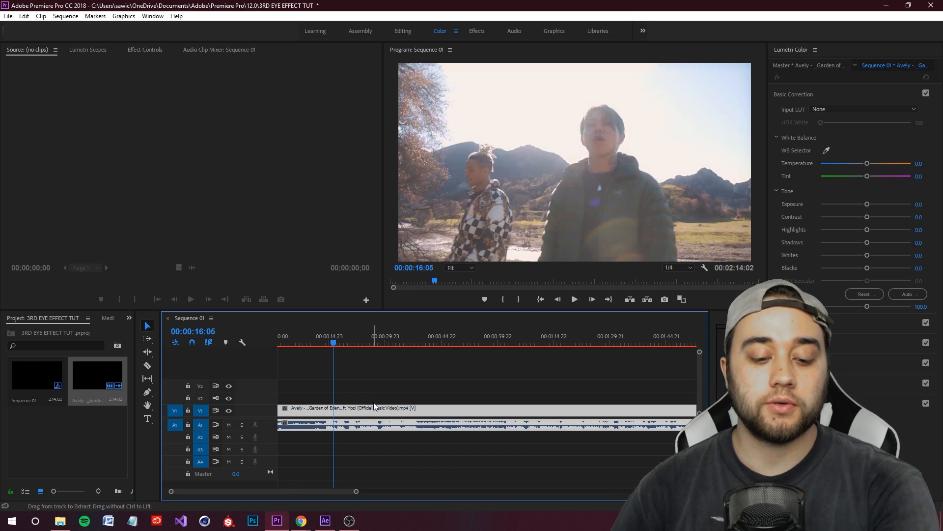
key(ctrl+k)
drag(337, 343, 357, 360)
key(ctrl+k)
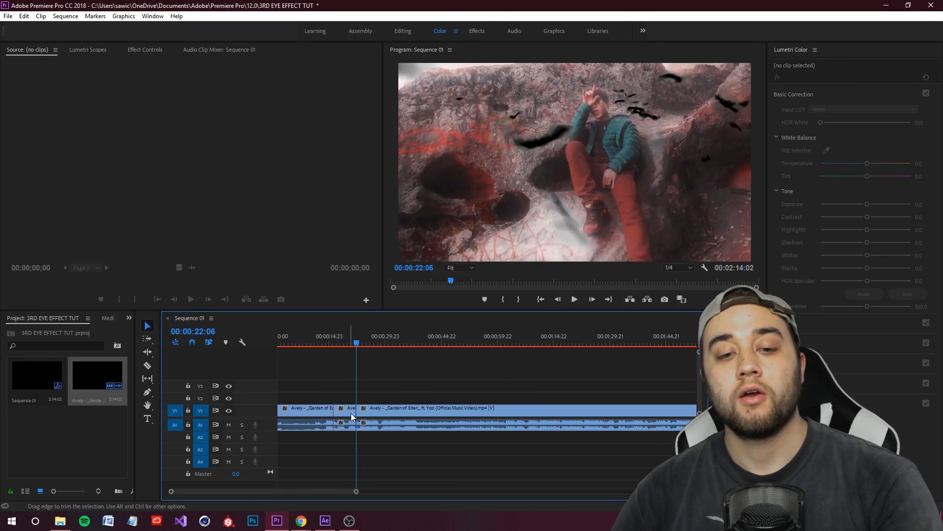
right_click(348, 415)
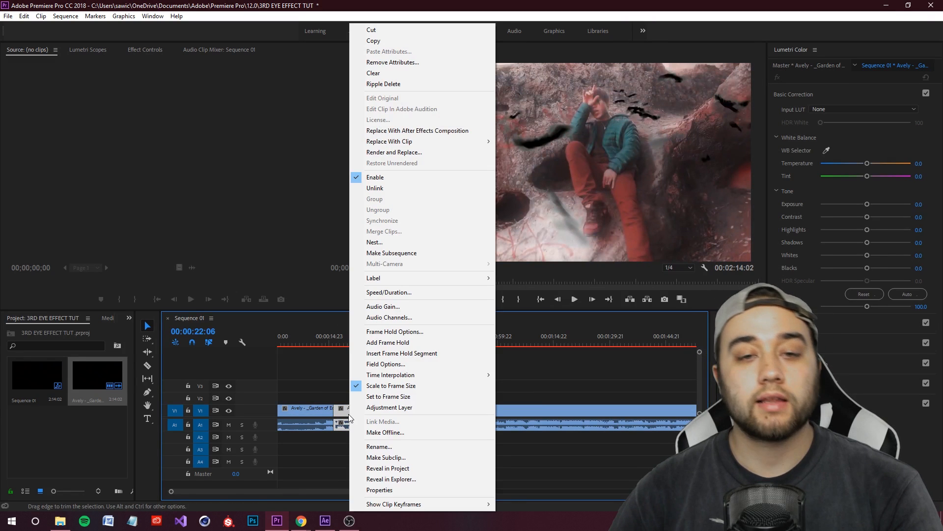
click(423, 134)
click(576, 398)
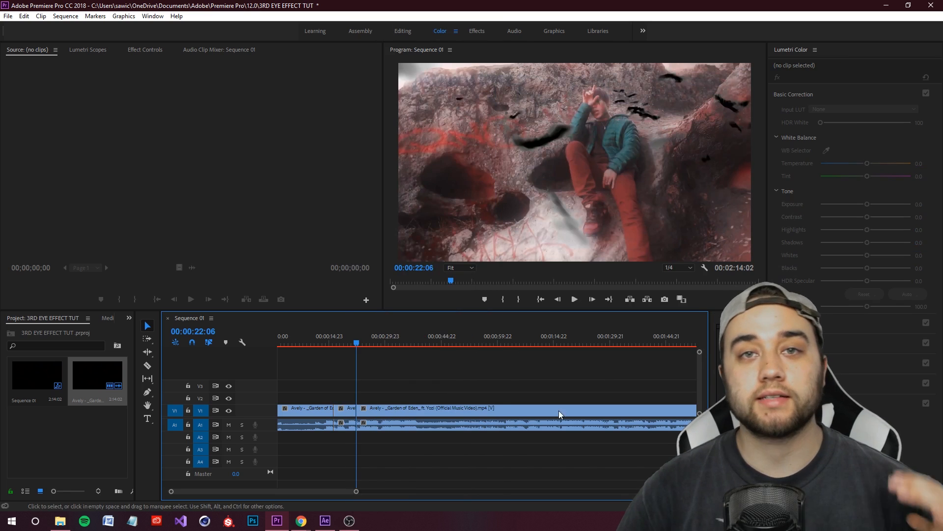
Step: Switch to After Effects and duplicate the music video layer in the composition
click(325, 520)
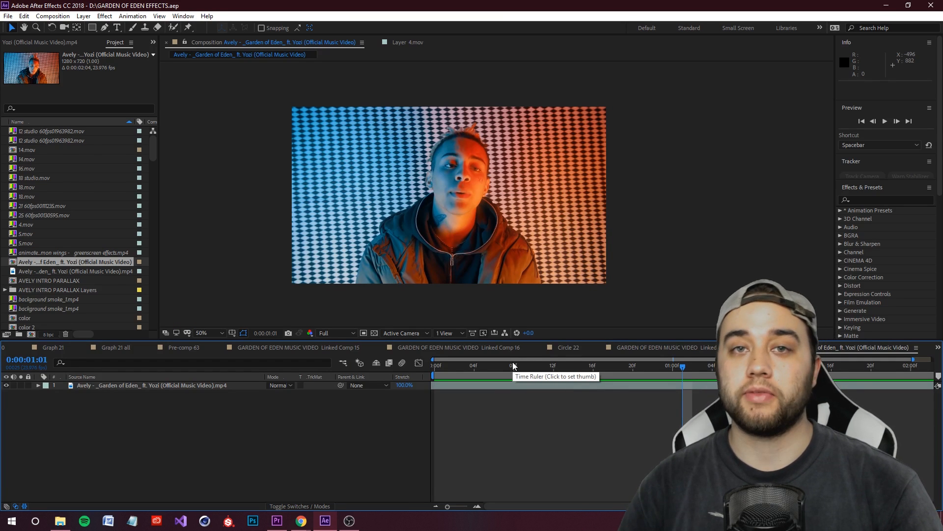
key(space)
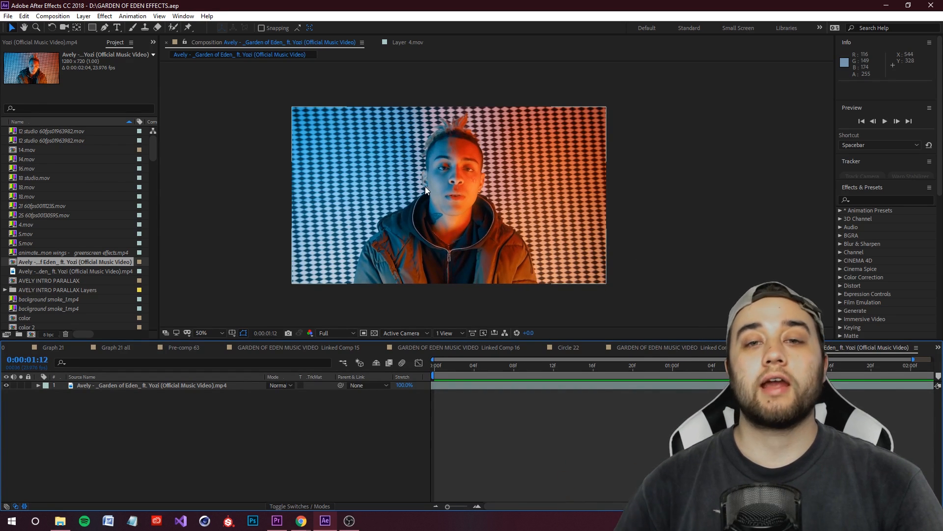
scroll(452, 151, up, 2)
click(774, 385)
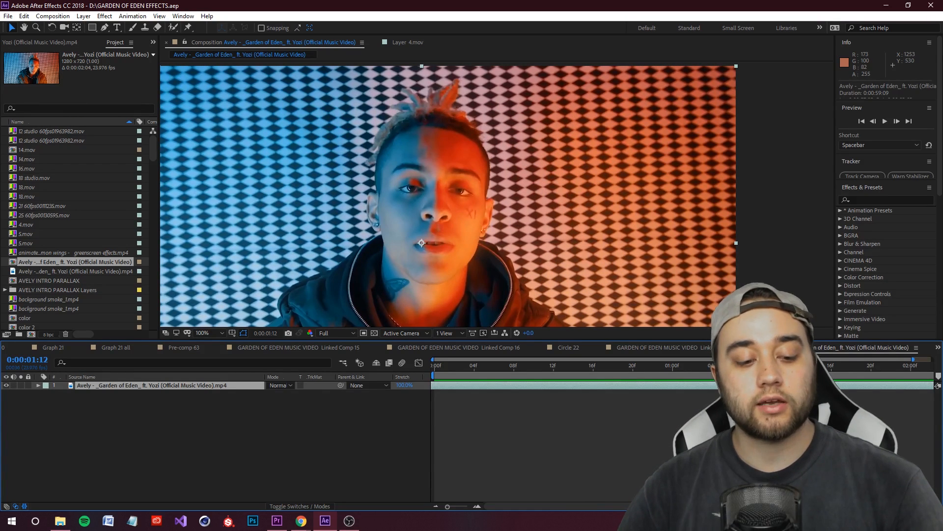
key(ctrl+d)
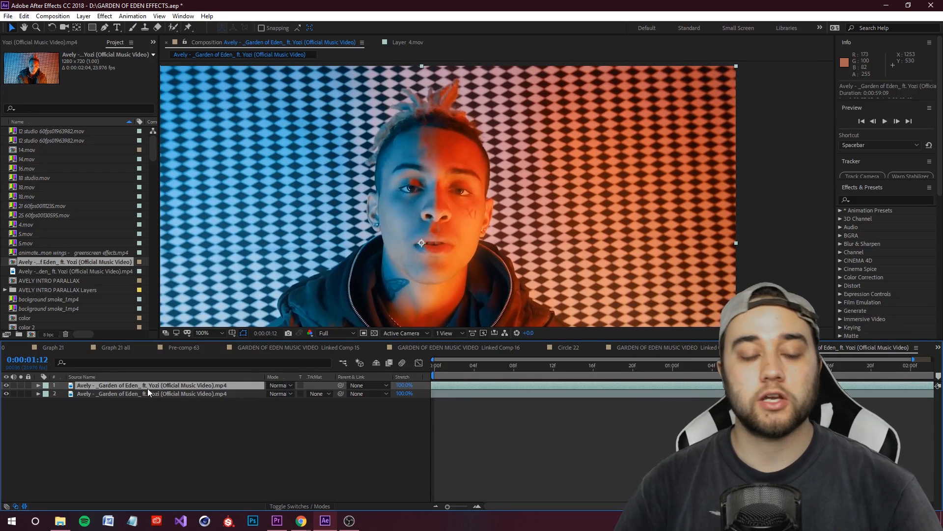
Step: Split the duplicated layer at 0:00:01:12 and delete the part before the split
key(ctrl+d)
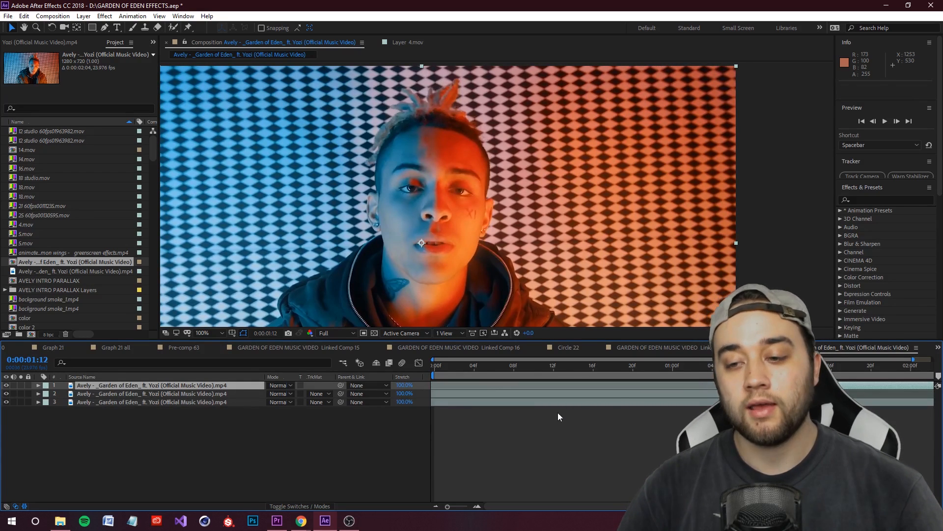
click(615, 396)
key(Delete)
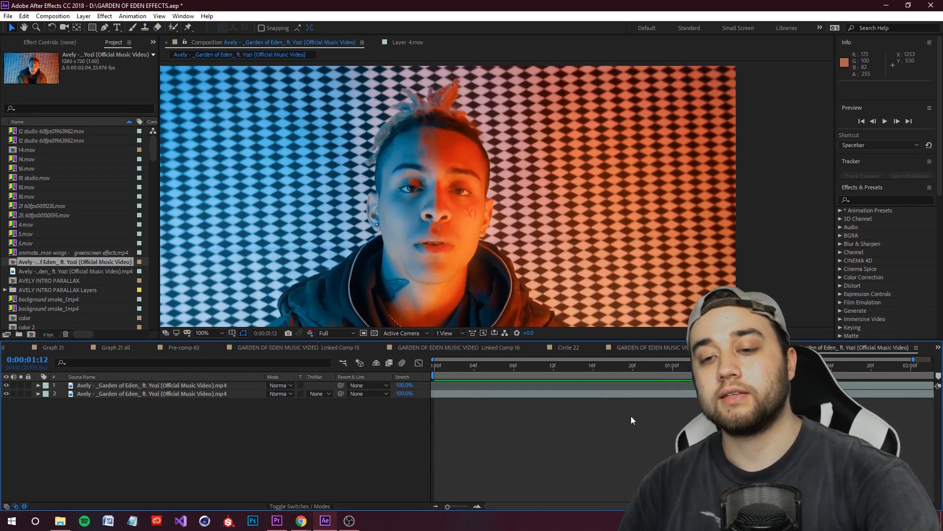
Step: Freeze the top layer on its frame at 0:00:01:12 and check the following frames
click(677, 385)
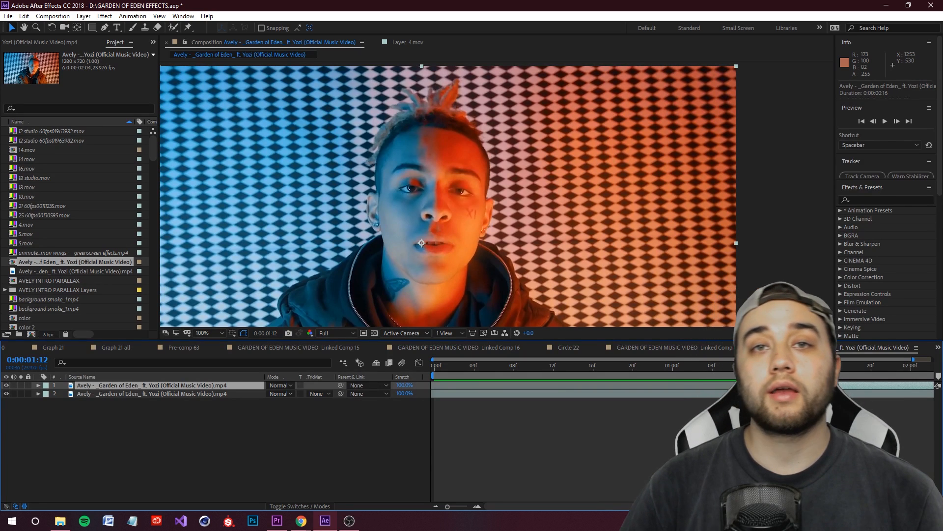
right_click(835, 386)
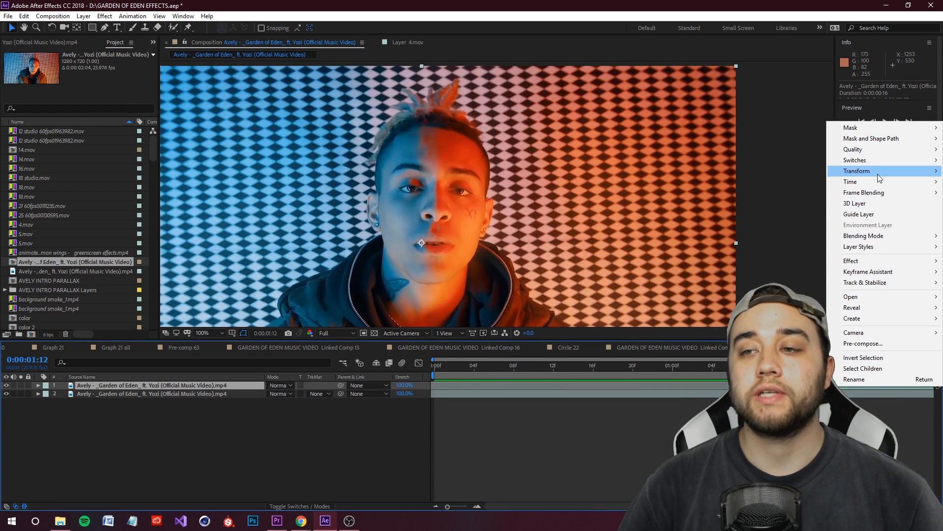
mouse_move(873, 180)
click(726, 213)
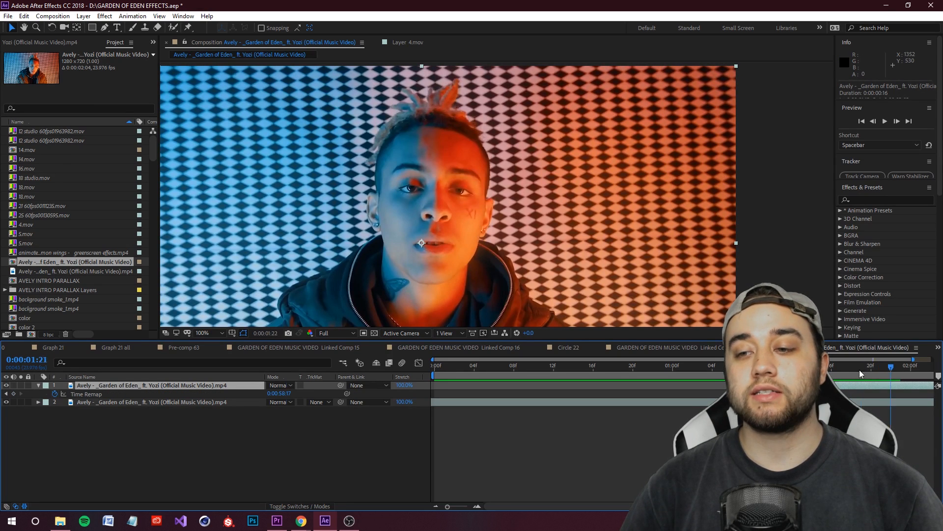
key(Page_Up)
key(Page_Up)
key(Page_Up)
key(Page_Up)
key(Page_Up)
key(Page_Up)
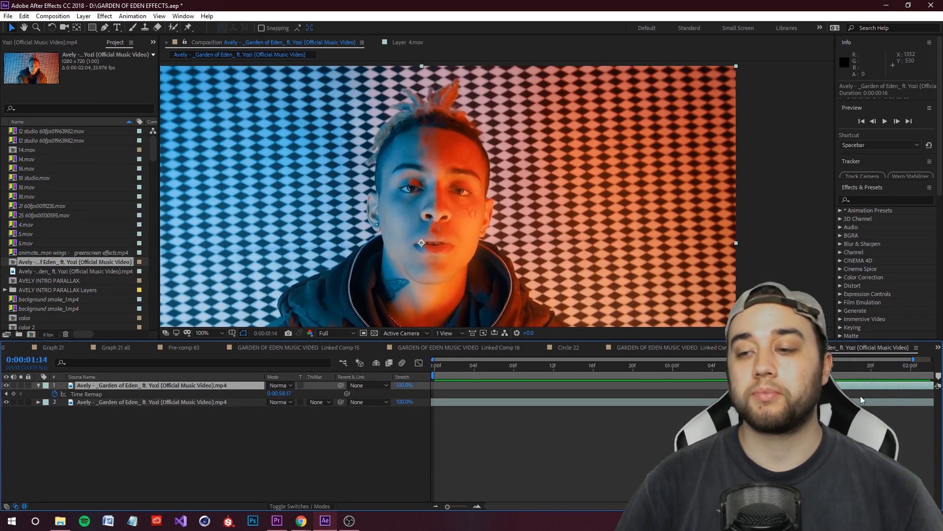
drag(832, 387, 843, 387)
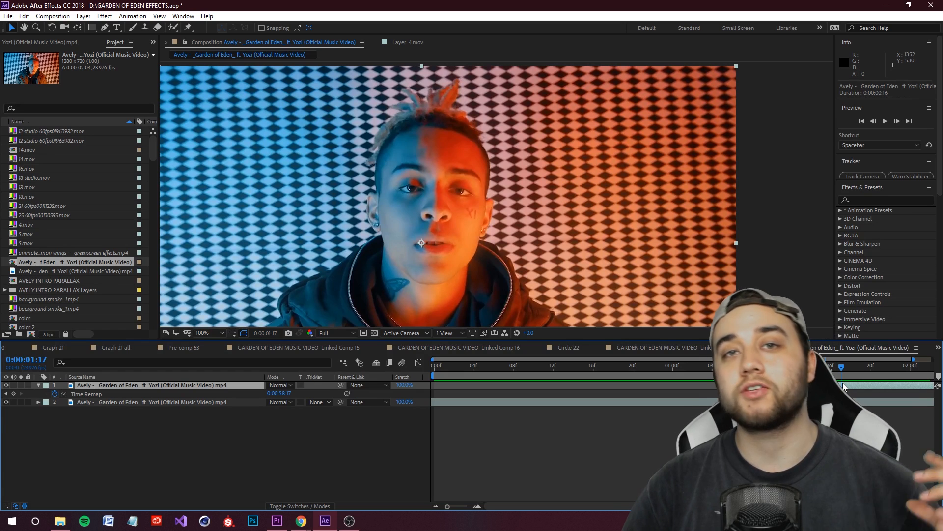
key(Page_Up)
key(Page_Up)
key(Page_Up)
key(Page_Up)
key(Page_Up)
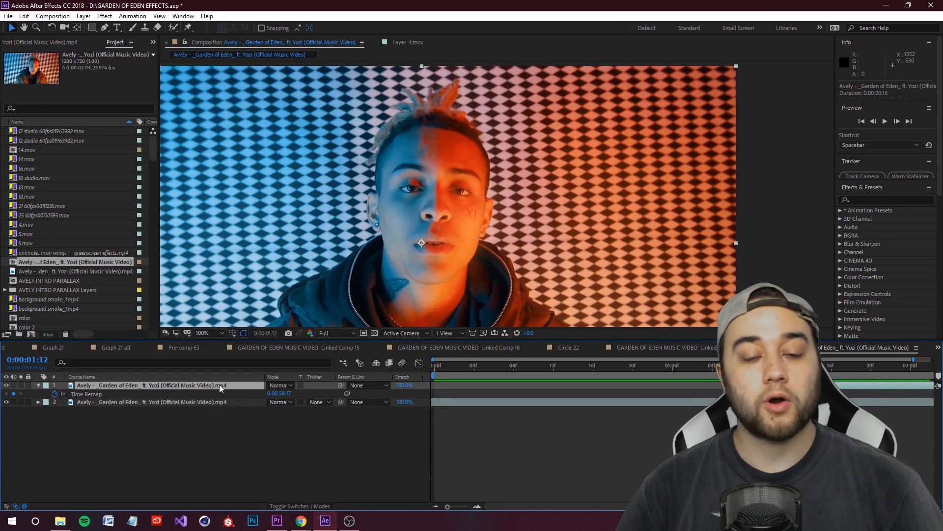
Step: Rename the frozen top layer as EYE
right_click(172, 388)
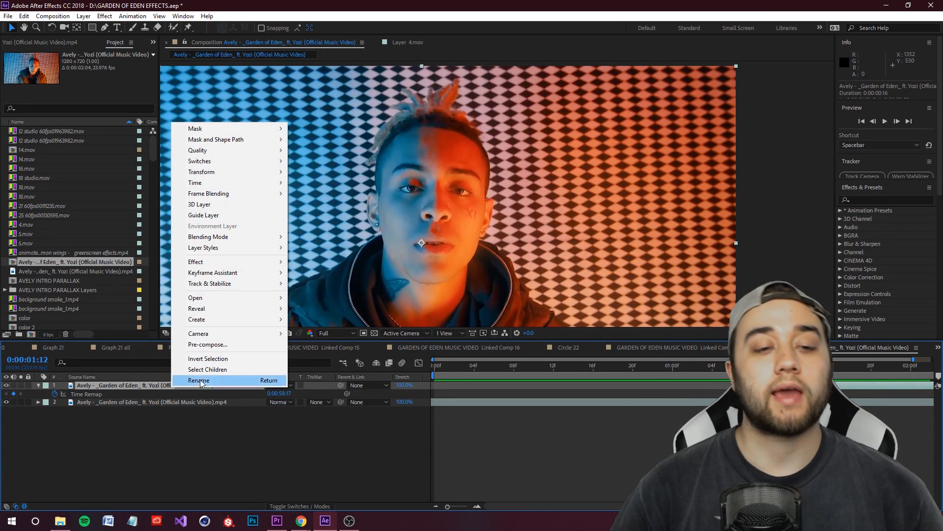
click(226, 380)
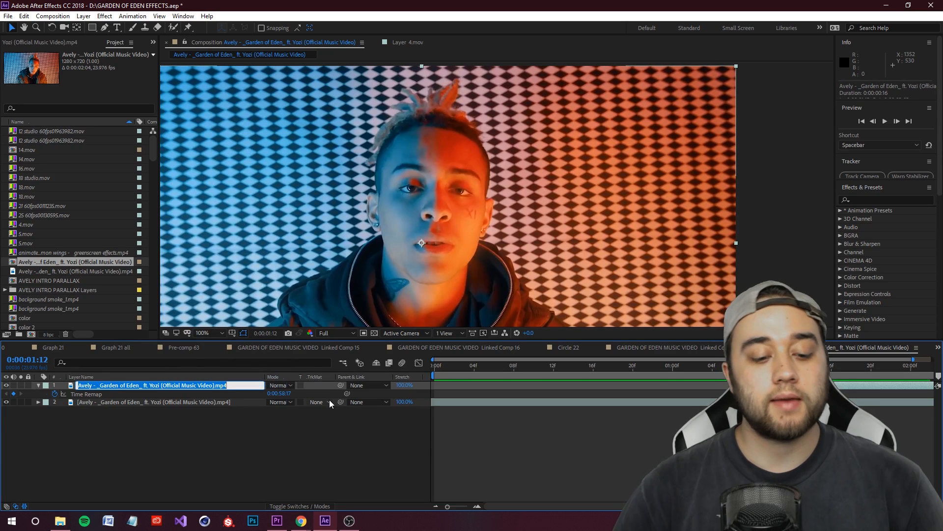
text(EYE)
key(Return)
Step: Draw a closed Pen tool mask around the eye on the orange-lit side of the face on the EYE layer
key(period)
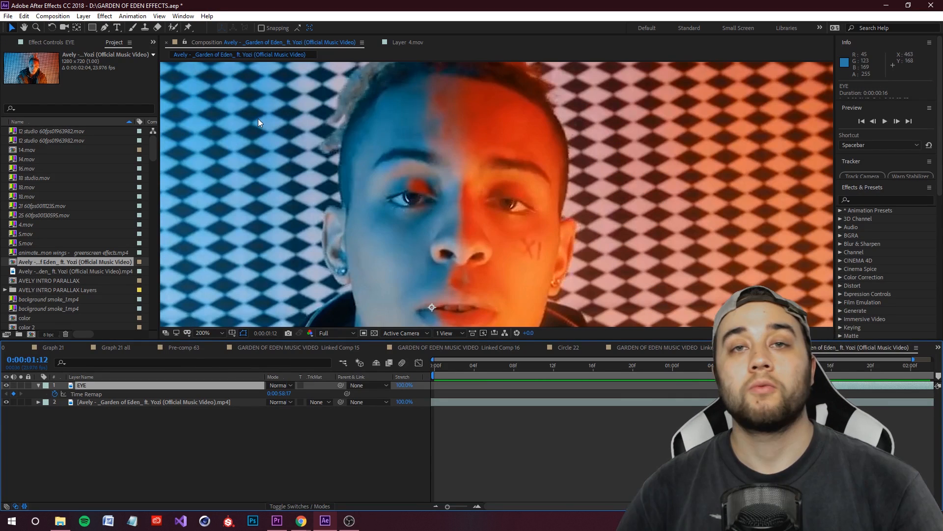
click(105, 28)
drag(479, 209, 538, 220)
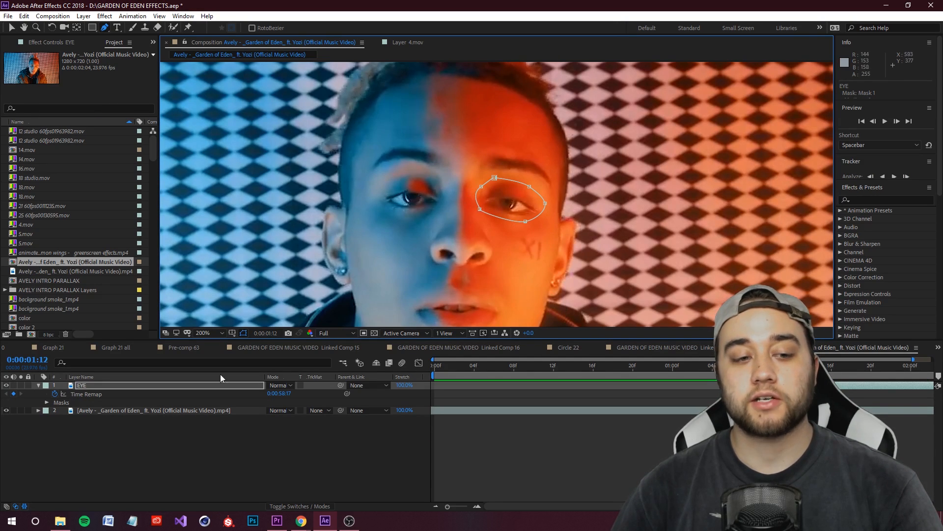
Step: Hide the original footage layer to isolate the masked eye
click(6, 418)
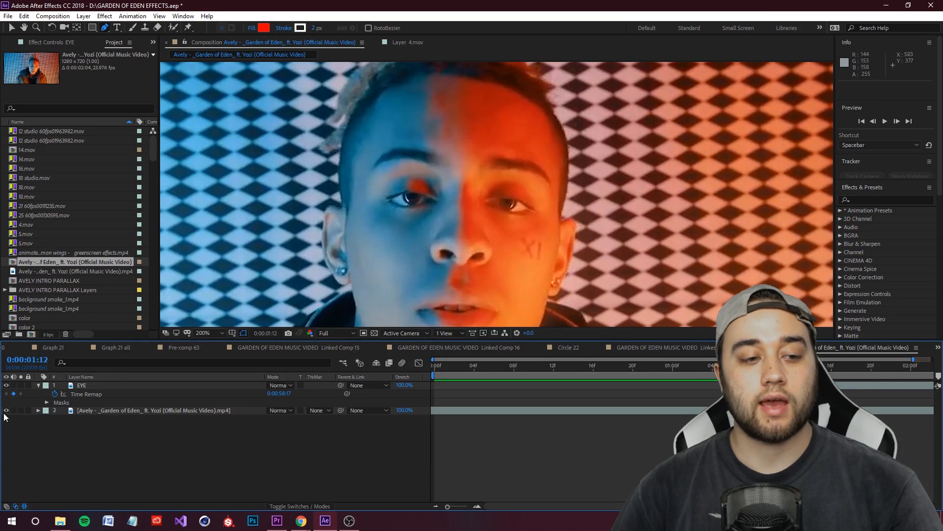
click(6, 410)
click(91, 388)
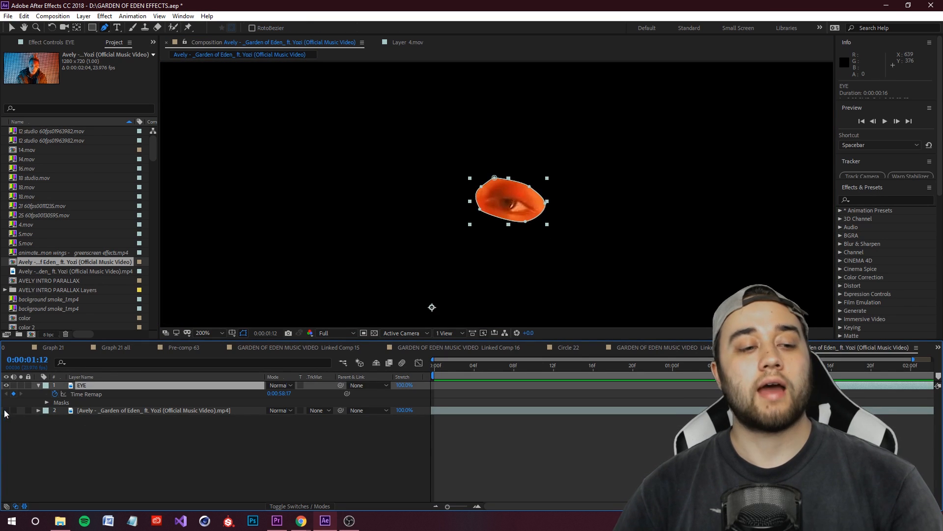
click(7, 410)
click(6, 411)
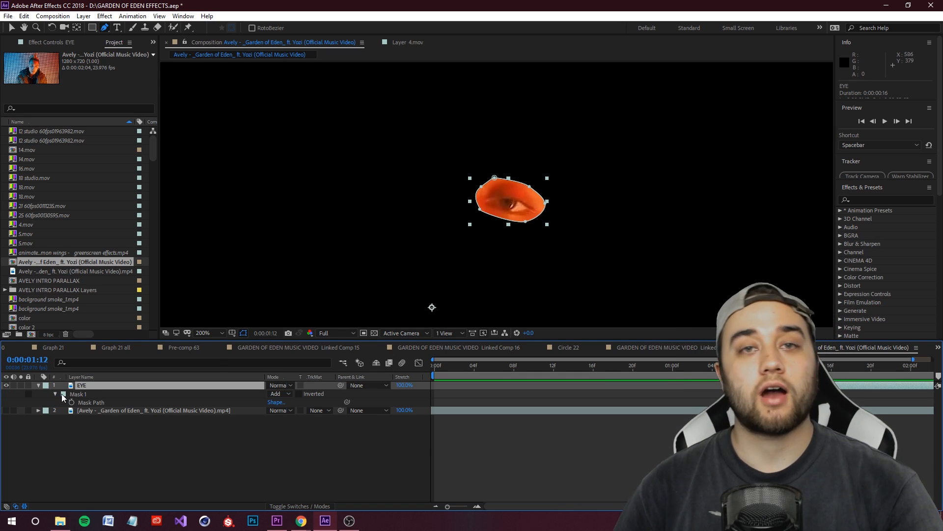
Step: Reveal the EYE layer's mask properties and set the Mask Feather to 11 pixels
key(m)
key(m)
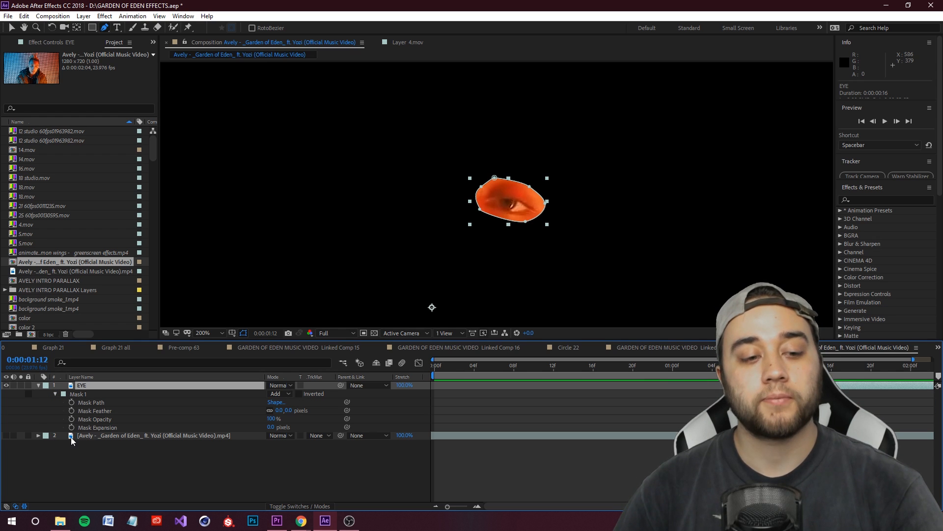
click(289, 413)
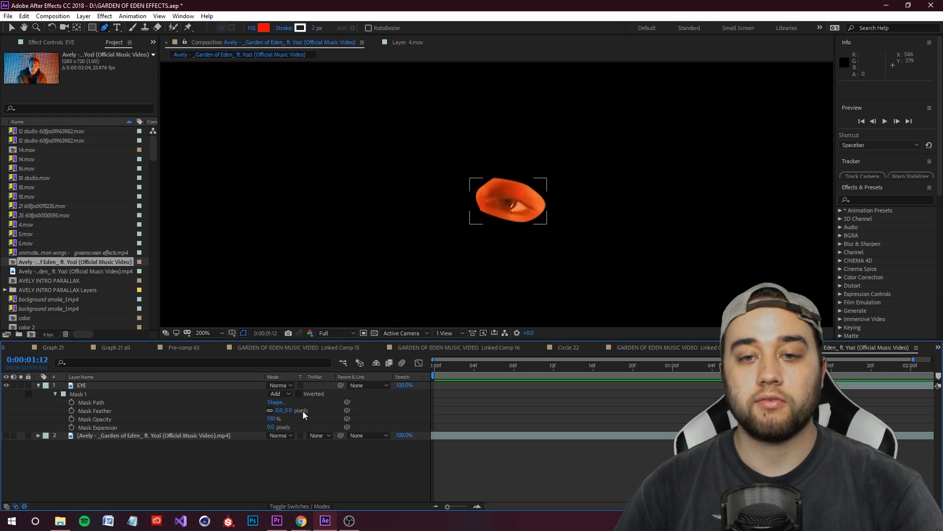
click(242, 335)
drag(288, 410, 293, 410)
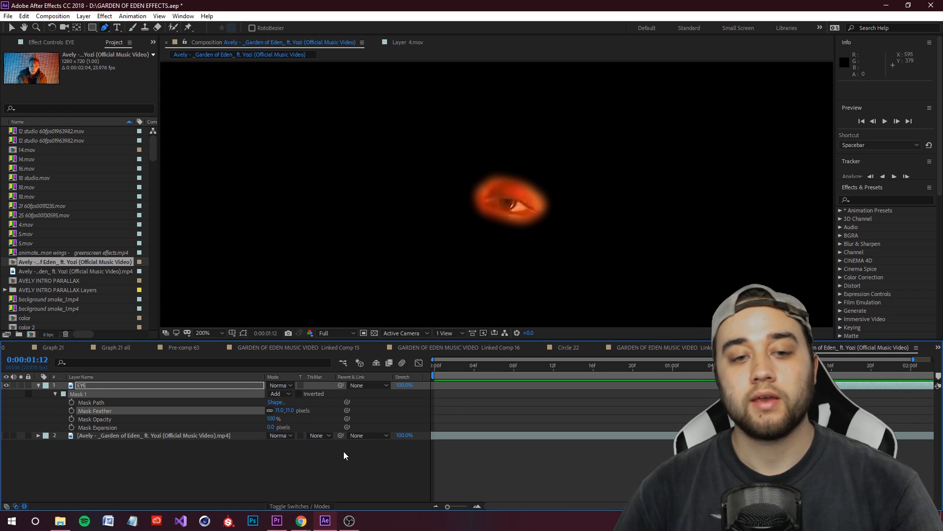
Step: Show the original footage layer again and move the EYE layer onto the middle of the forehead, at about 594.5, 287
click(6, 436)
click(95, 390)
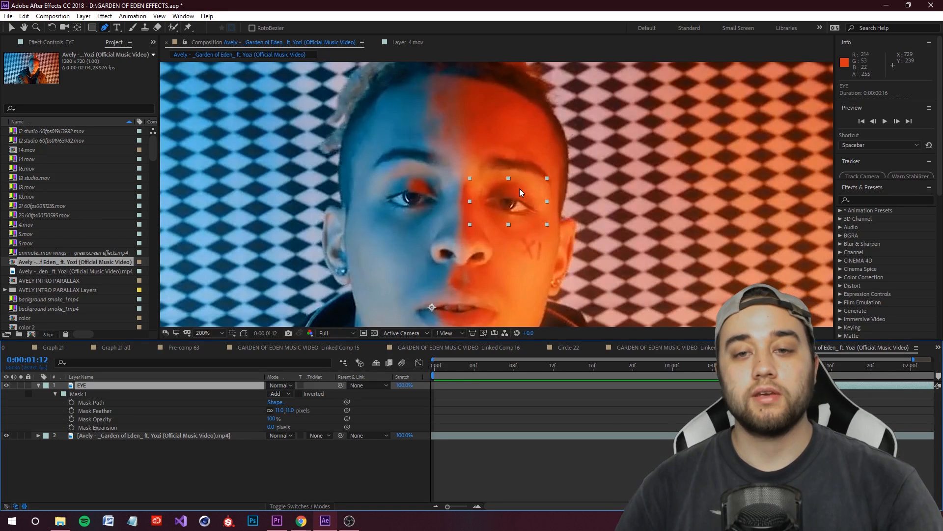
drag(523, 205, 475, 134)
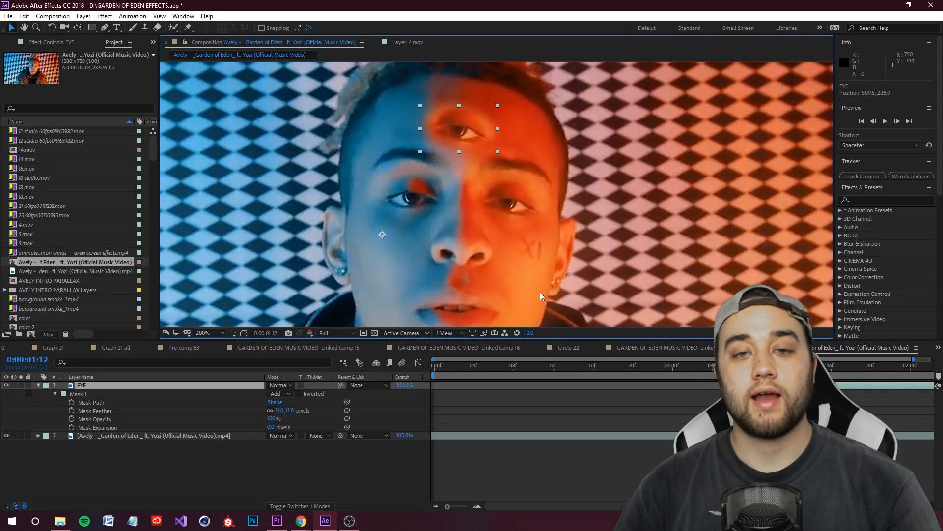
scroll(511, 261, down, 1)
scroll(484, 235, up, 1)
drag(499, 166, 504, 168)
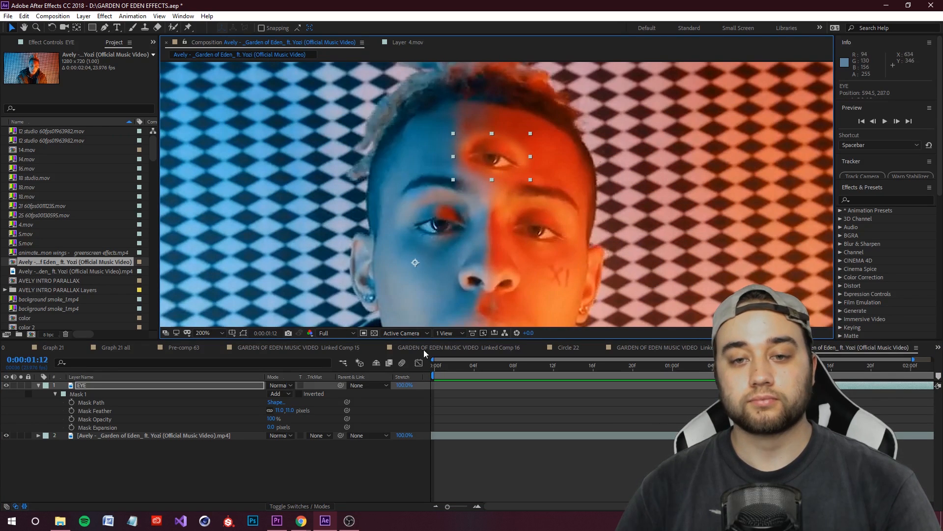
Step: Set the EYE mask's feather to 28 pixels and check how the eye blends into the forehead
drag(289, 411, 295, 410)
scroll(517, 228, down, 1)
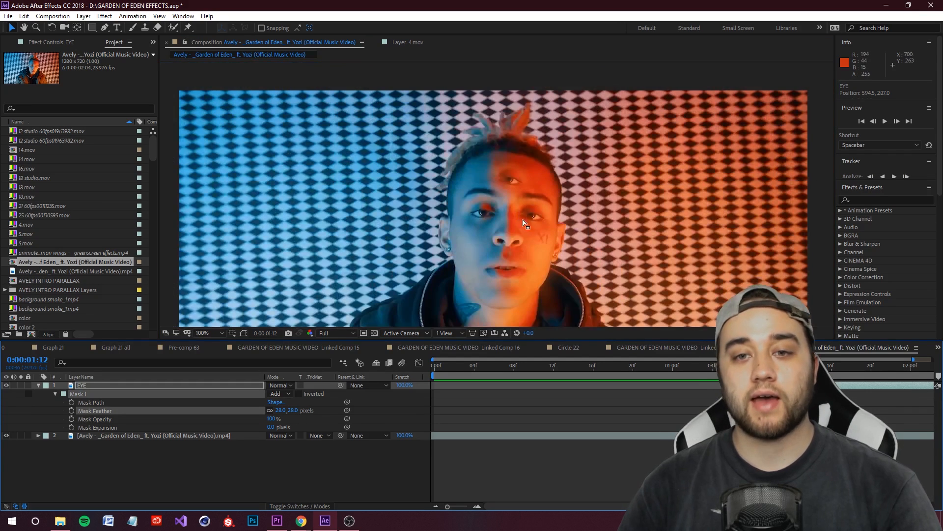
drag(497, 194, 564, 184)
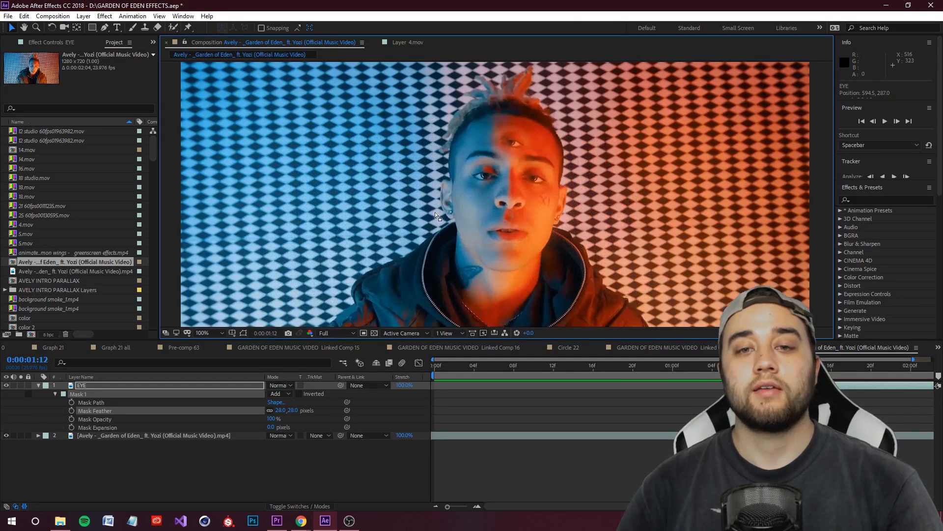
drag(540, 144, 472, 191)
scroll(501, 177, up, 1)
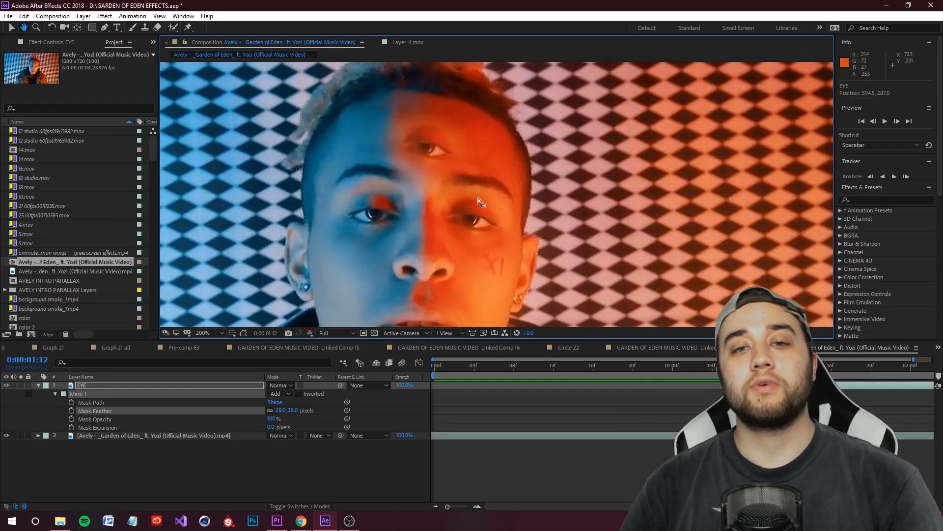
scroll(472, 196, down, 1)
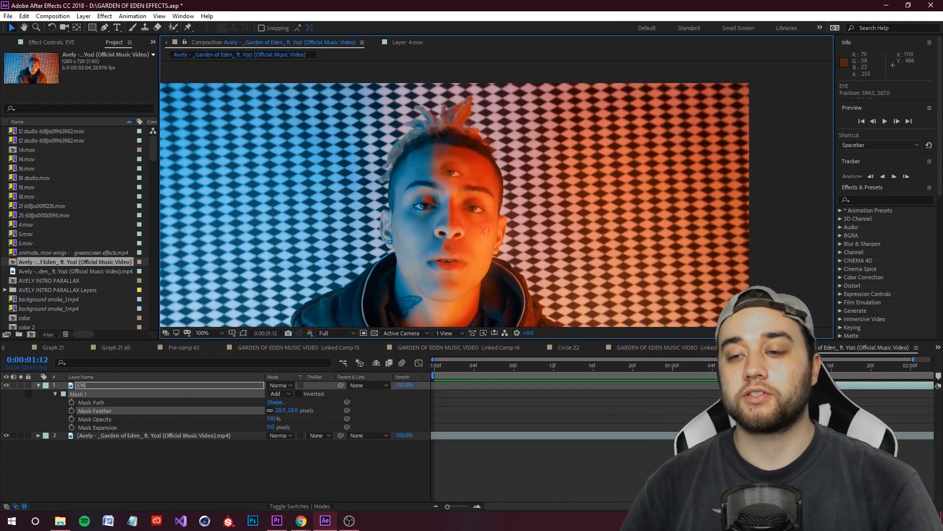
Step: Play back the composition to review the third eye against the head's movement
key(space)
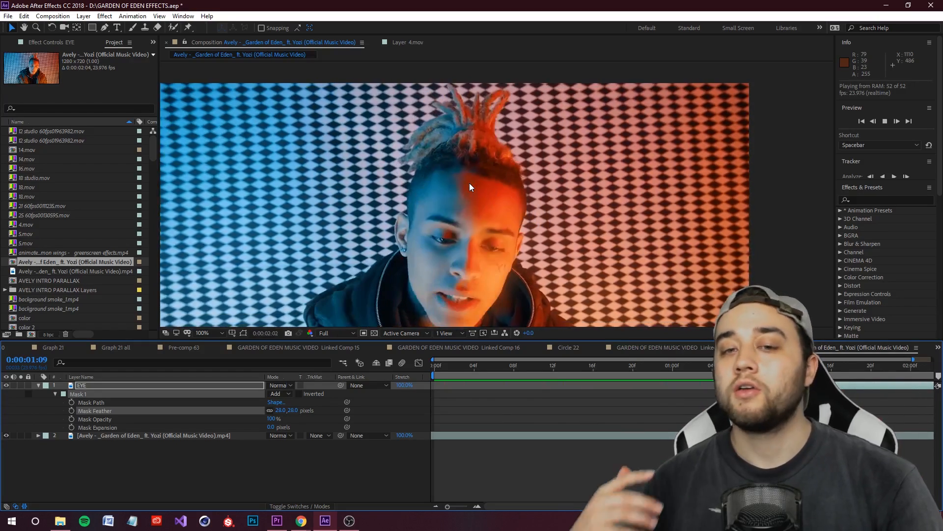
key(space)
key(space)
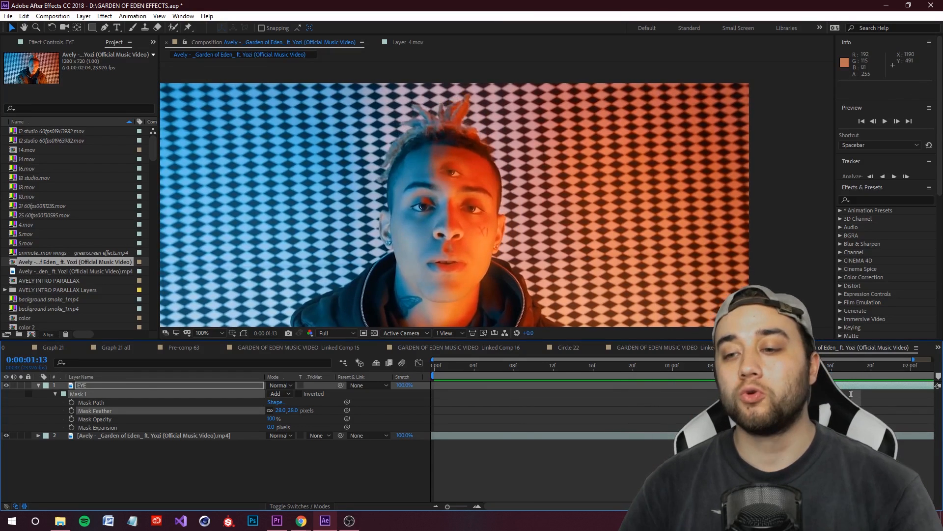
Step: Inspect closely how the third eye sits and blends on the forehead
key(space)
scroll(491, 180, up, 1)
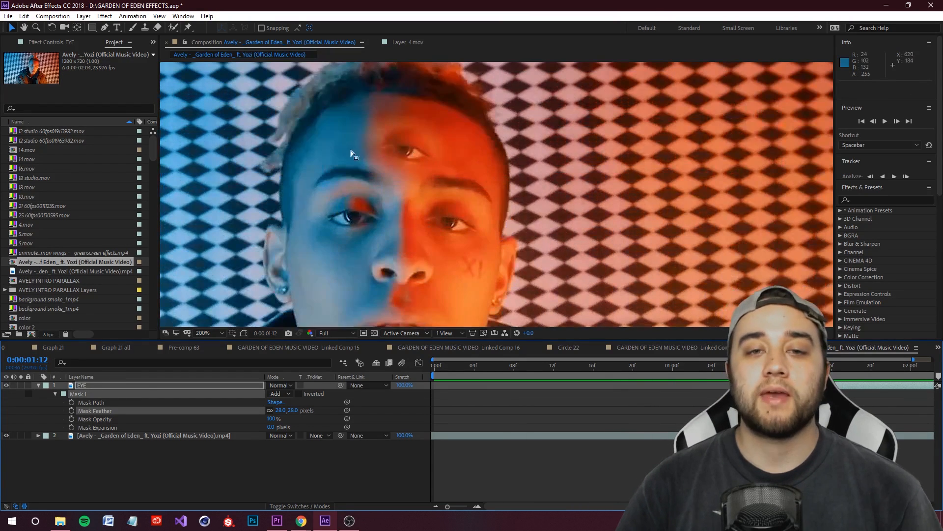
drag(387, 152, 450, 166)
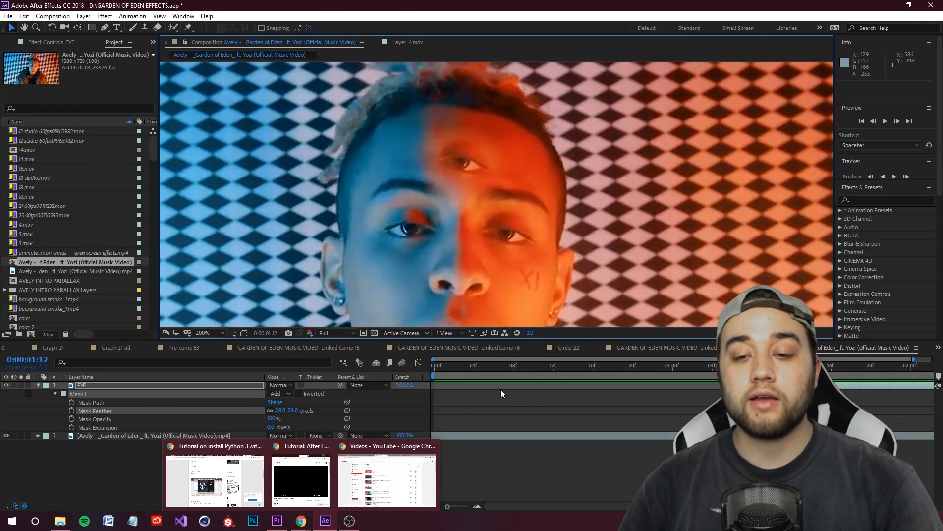
Step: Switch to Premiere Pro, play the finished third eye example in Sequence 01 at full panel size, and return to After Effects
click(277, 520)
key(space)
key(space)
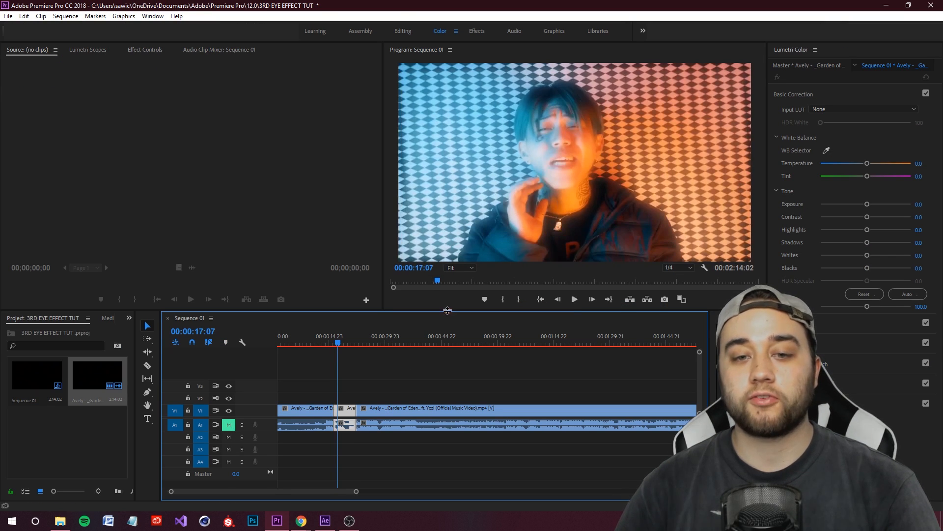
drag(337, 346, 336, 346)
click(590, 157)
key(grave)
key(space)
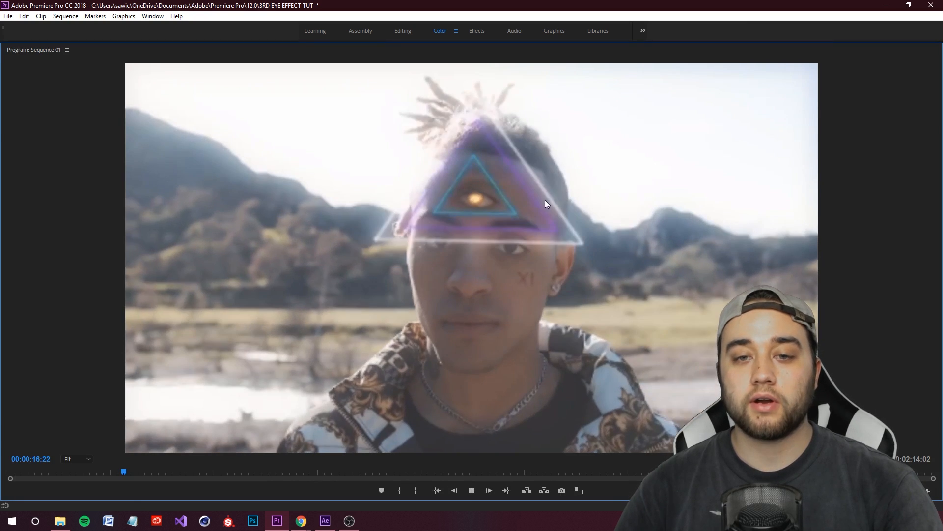
key(space)
key(grave)
click(325, 521)
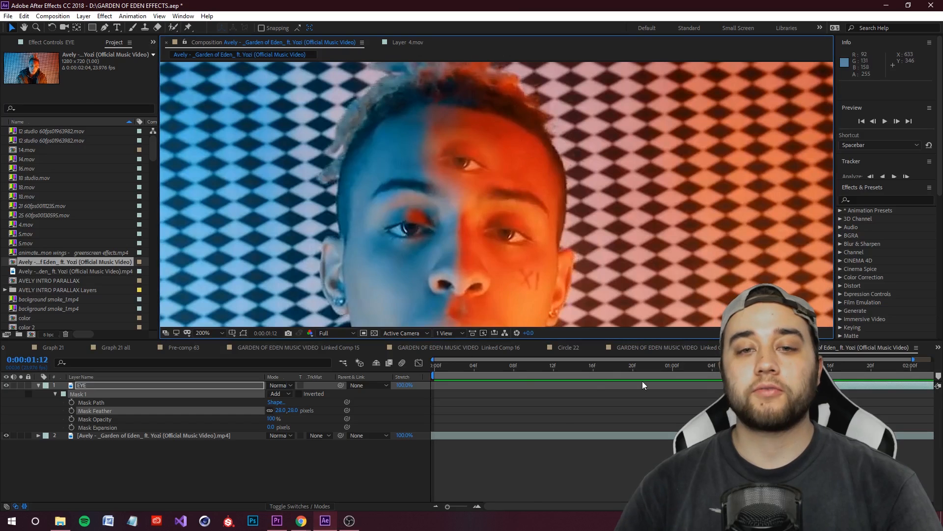
Step: Scale the EYE layer to 124% and reposition it on the forehead at about 577.5, 310
key(s)
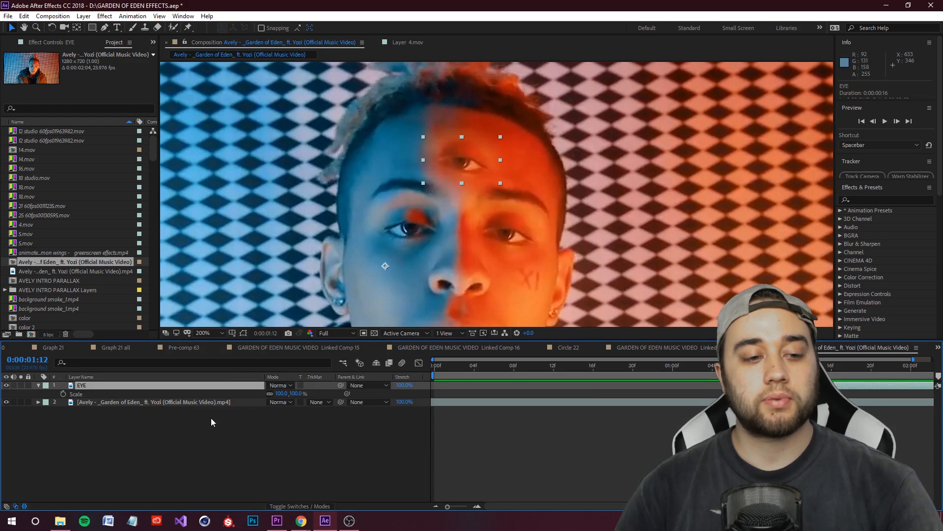
drag(299, 396, 311, 396)
scroll(552, 147, down, 2)
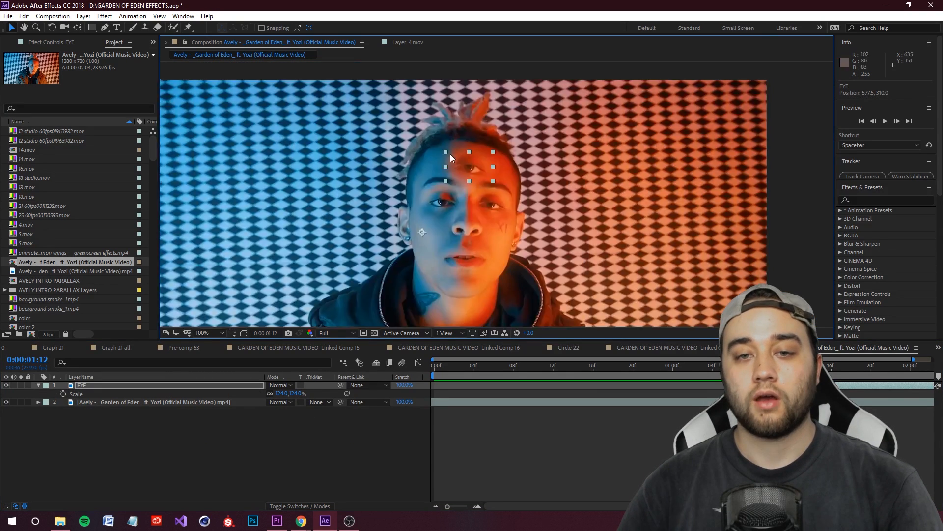
drag(495, 223, 525, 232)
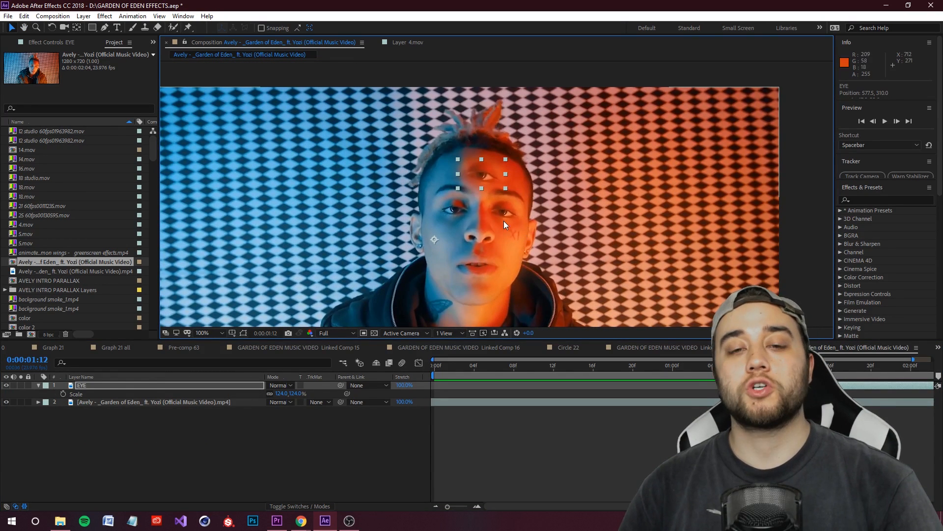
Step: Hide the EYE layer and duplicate the original footage layer
click(6, 385)
click(123, 402)
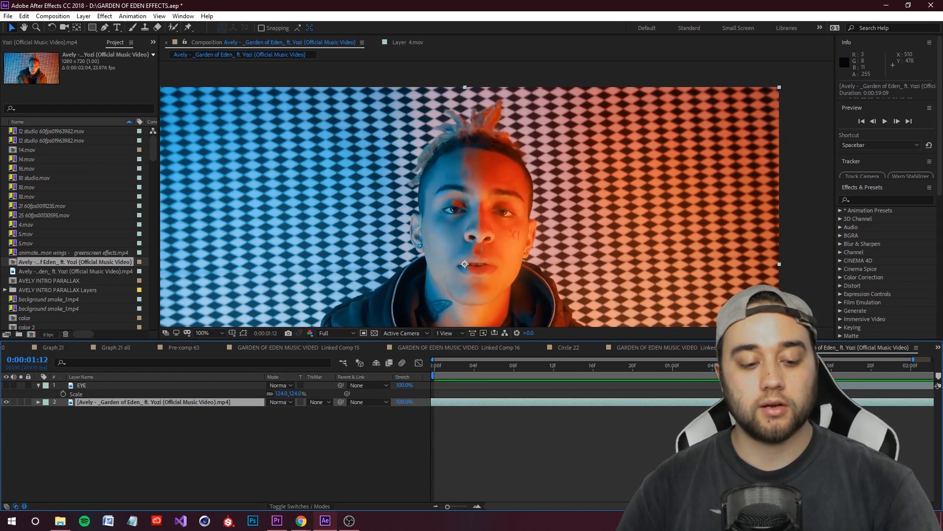
key(ctrl+d)
Step: Play back the footage to find the section needing the effect, and trim the duplicate layer to start at 0:00:01:12
key(space)
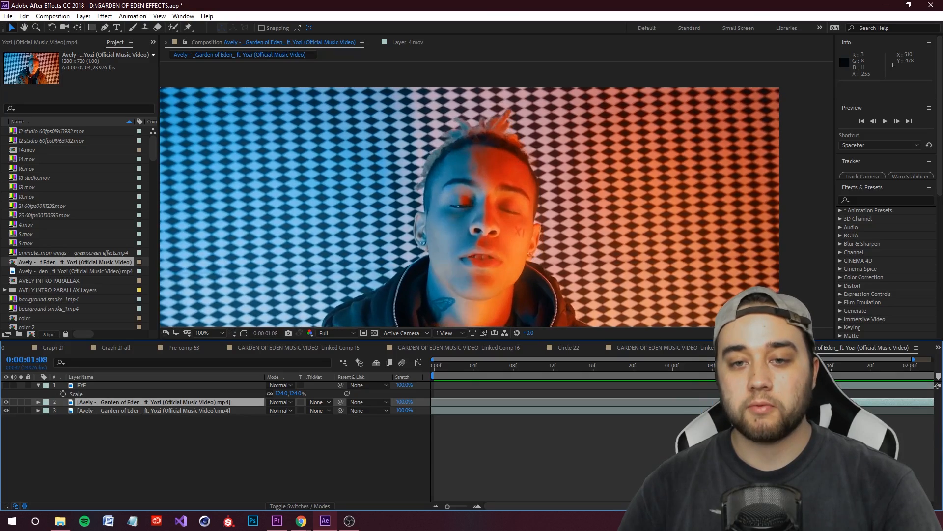
key(space)
key(space)
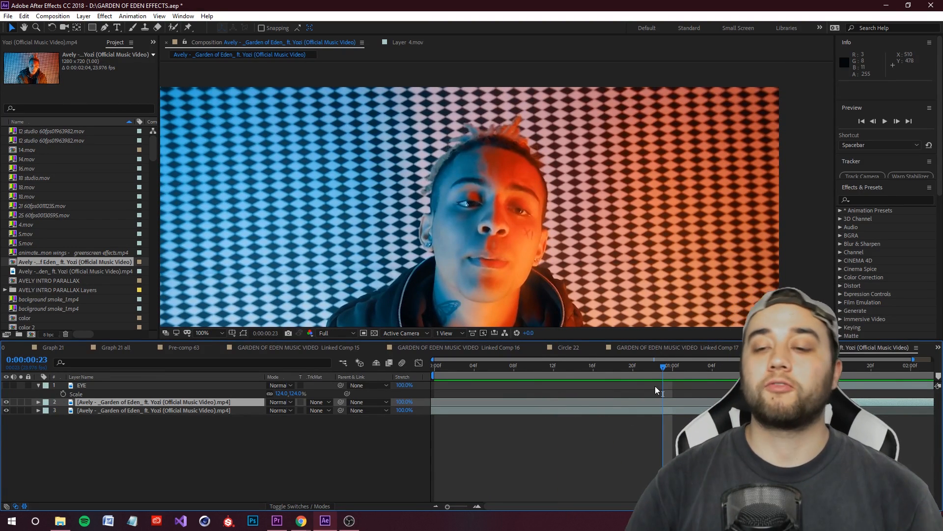
key(space)
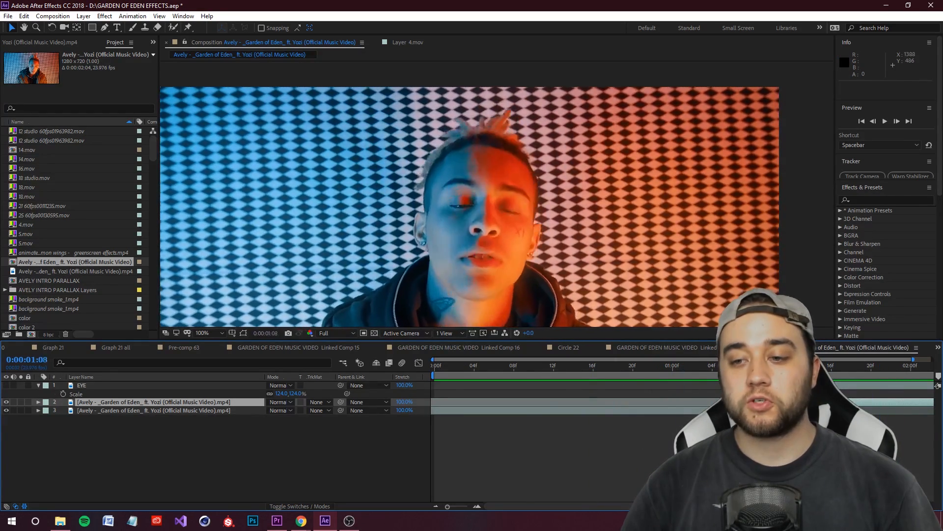
key(space)
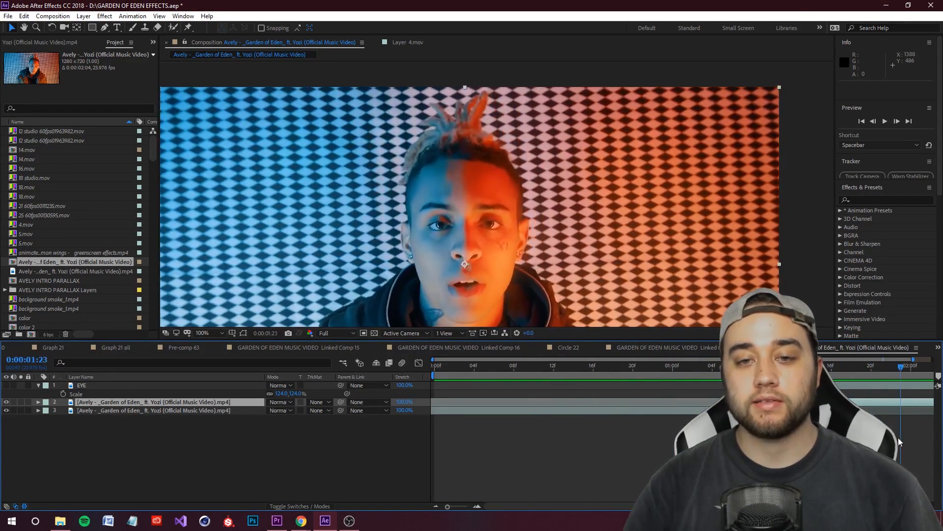
Step: Start Track Motion on the trimmed duplicate and fit the track point around the nose, with a feature region of about 48 × 47 pixels
right_click(160, 402)
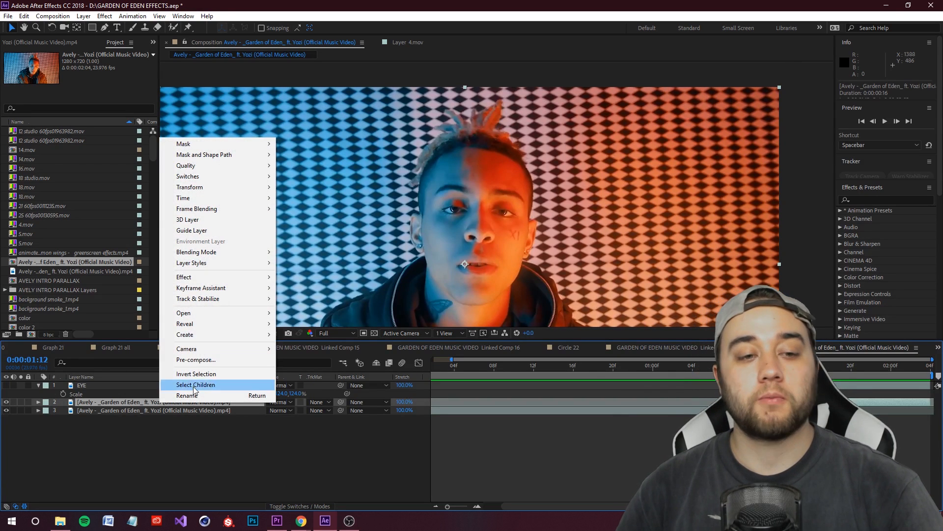
mouse_move(219, 315)
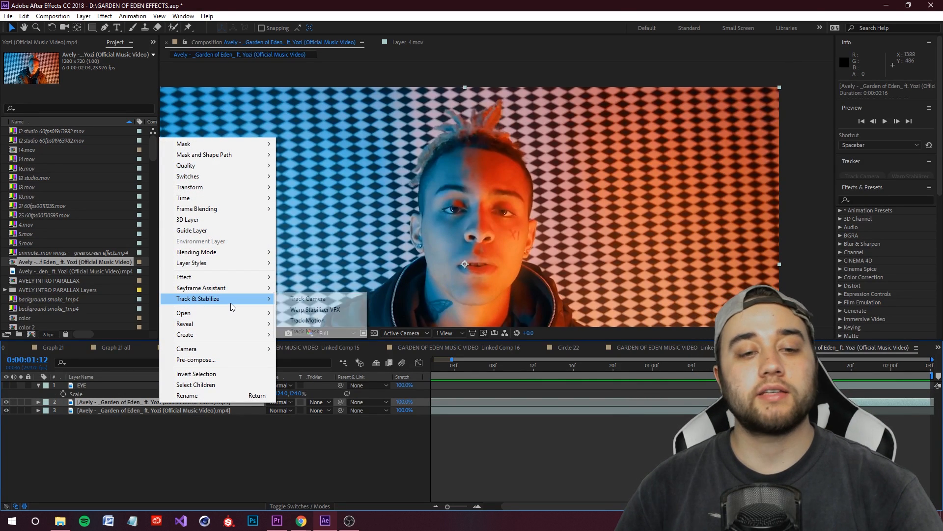
click(314, 320)
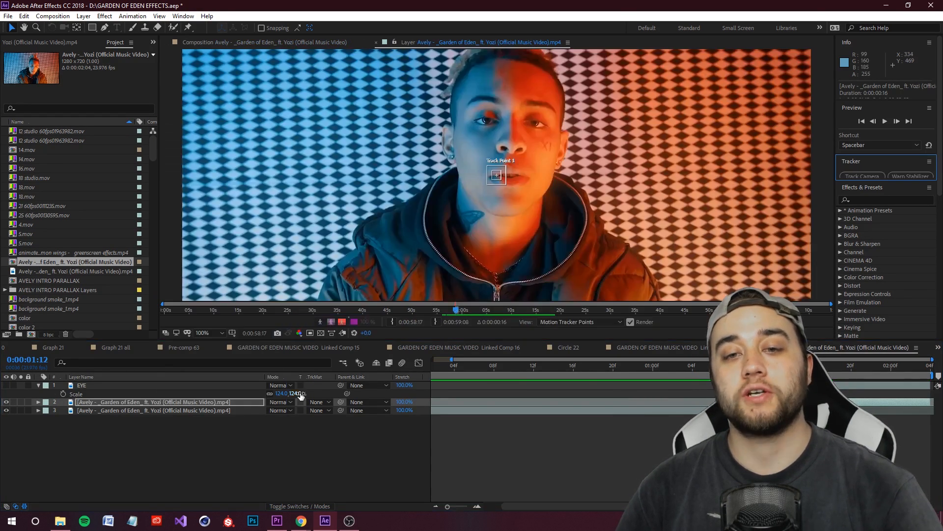
drag(527, 111, 507, 173)
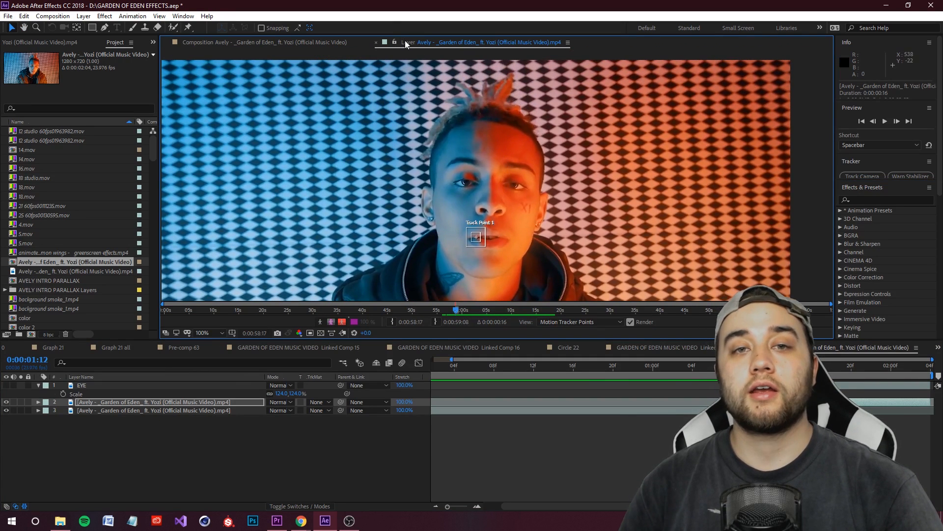
scroll(486, 218, up, 1)
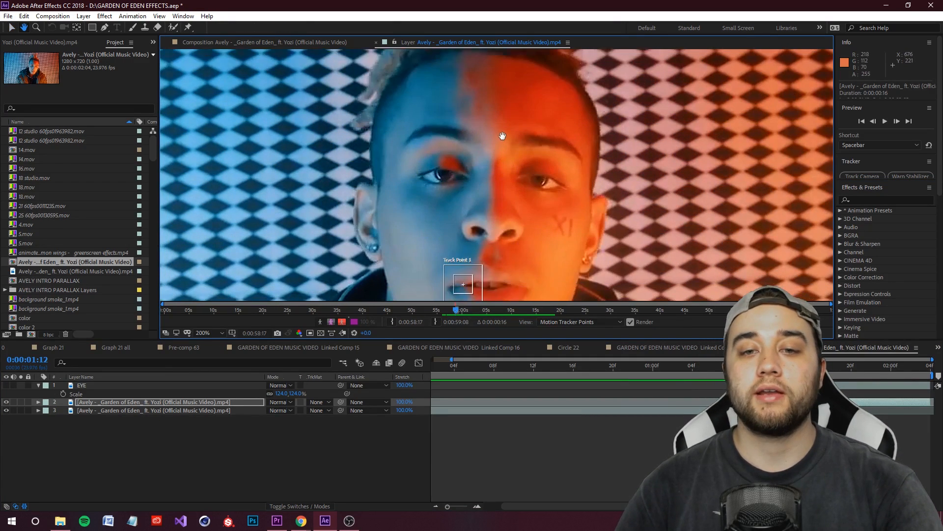
drag(472, 259, 521, 179)
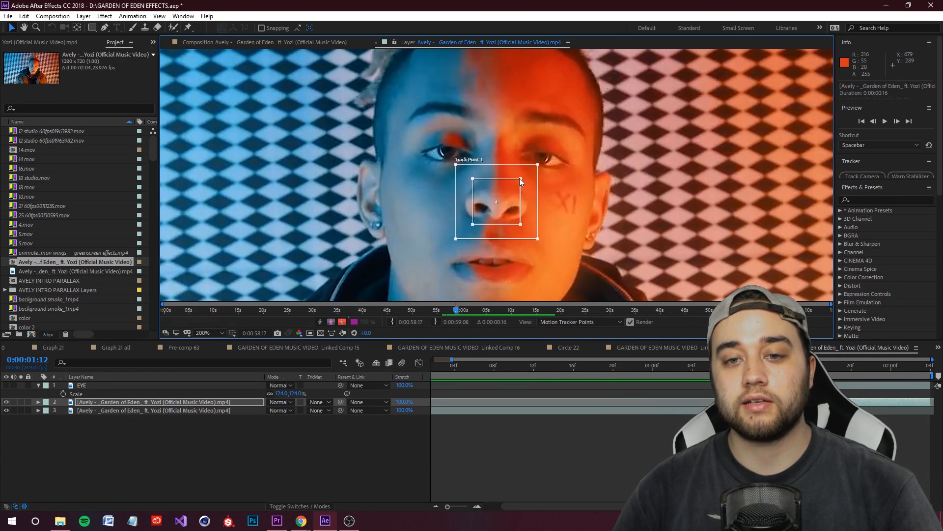
key(comma)
scroll(577, 224, up, 1)
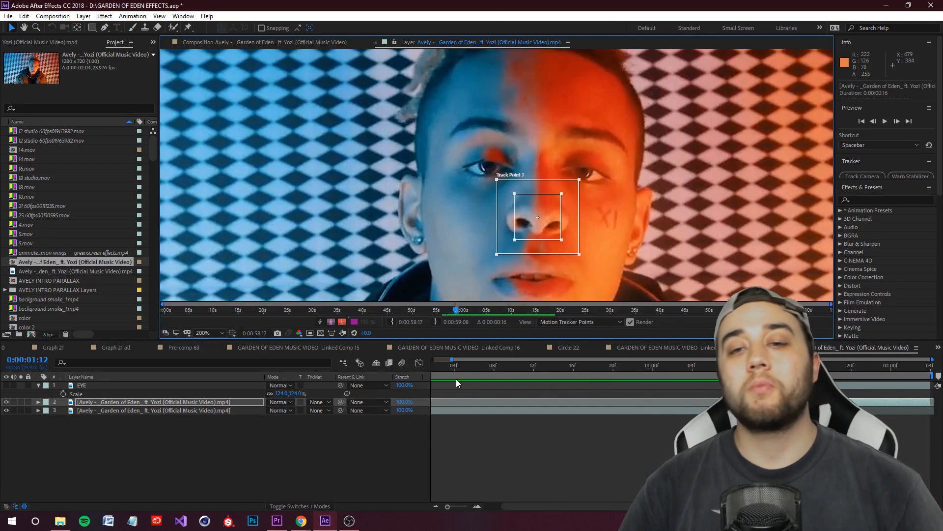
Step: Create a null object and rename it TRACKING INFO
right_click(193, 442)
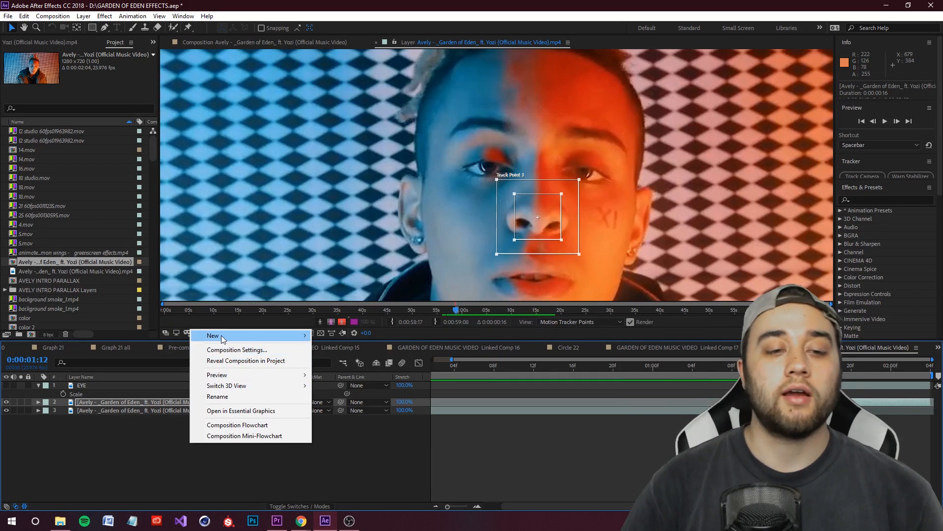
mouse_move(228, 338)
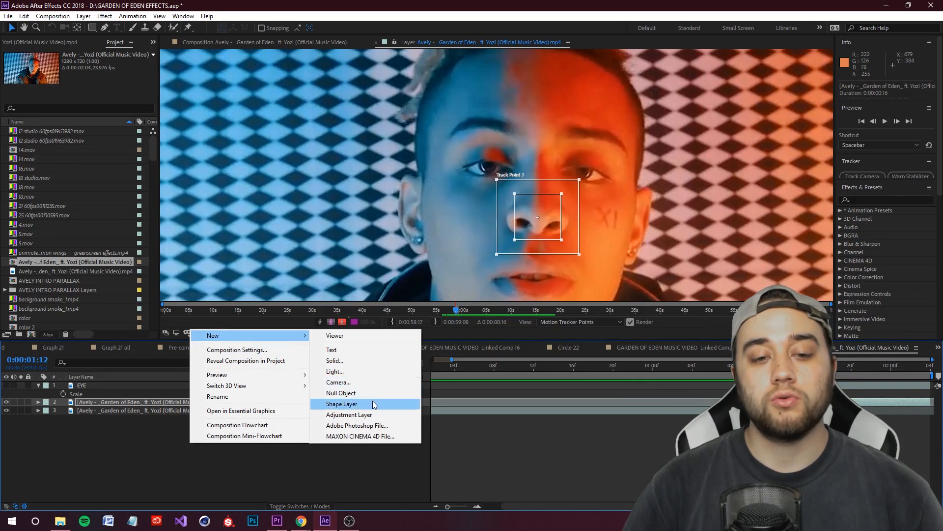
click(359, 393)
right_click(90, 404)
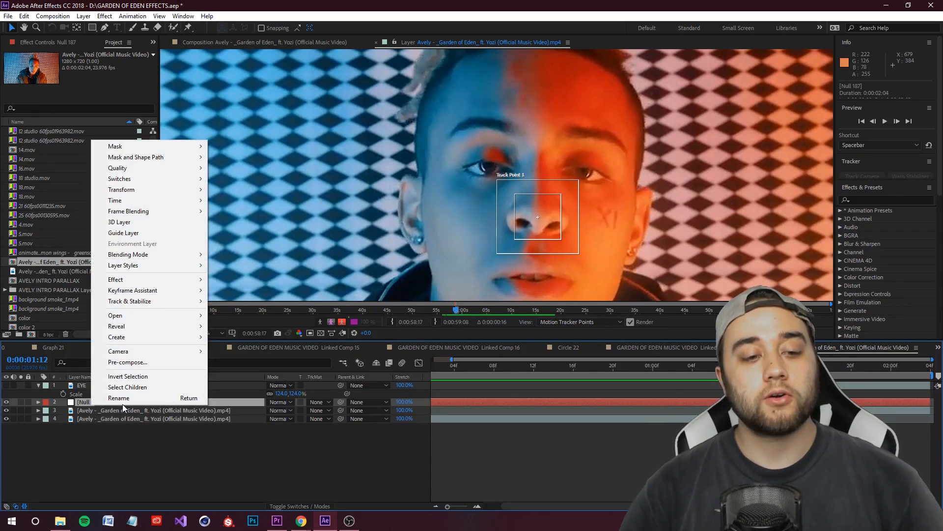
click(122, 404)
text(TRACKING INFO)
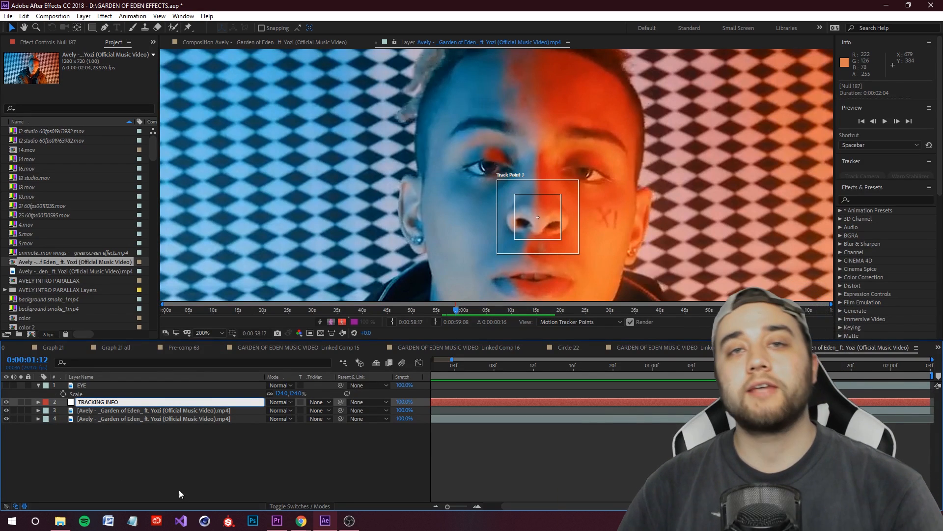
key(Return)
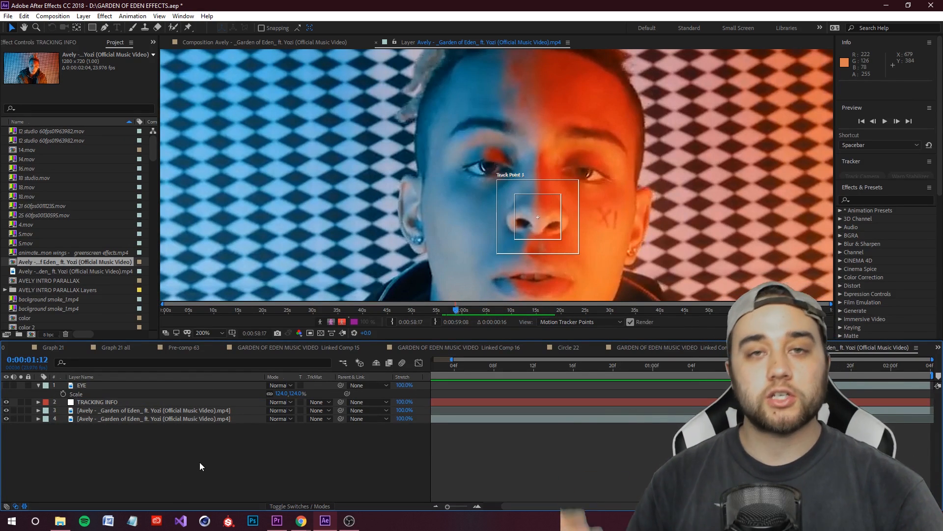
Step: Set the duplicate footage layer's motion tracking target to the TRACKING INFO null
click(101, 409)
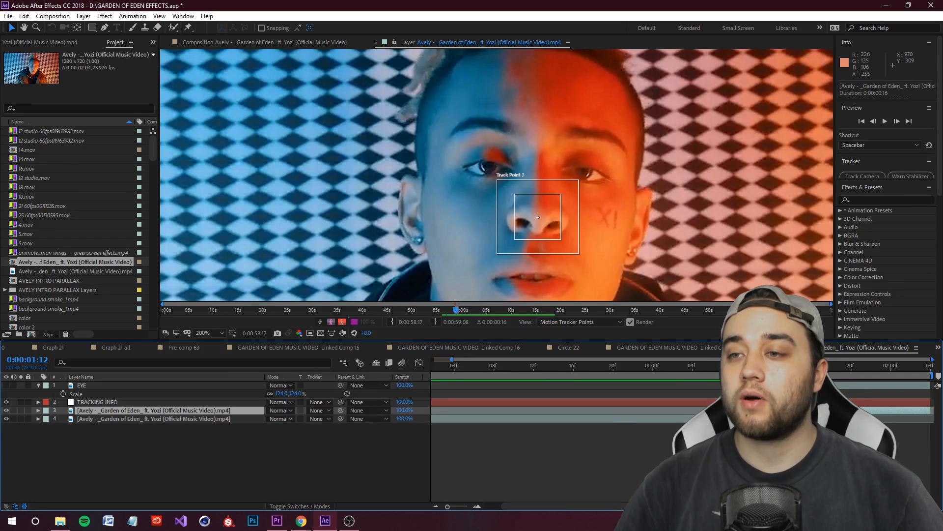
drag(892, 181, 886, 320)
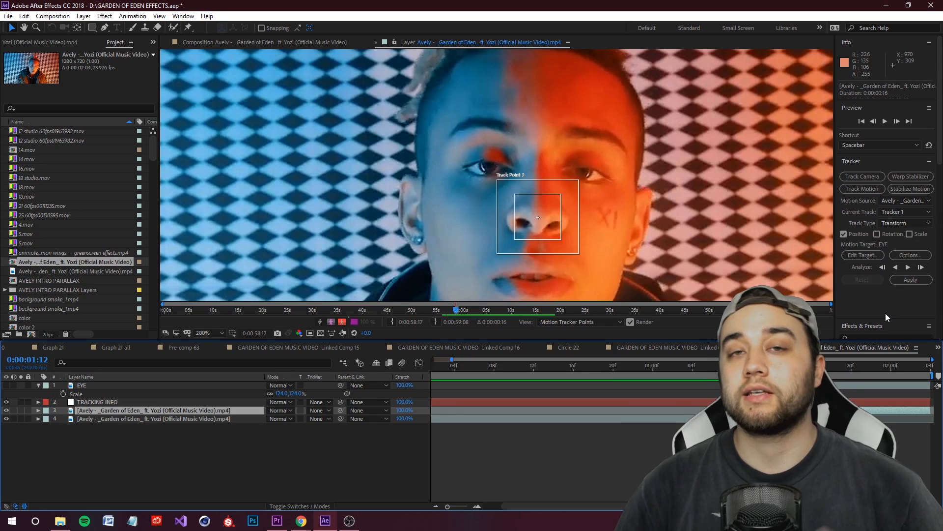
click(871, 255)
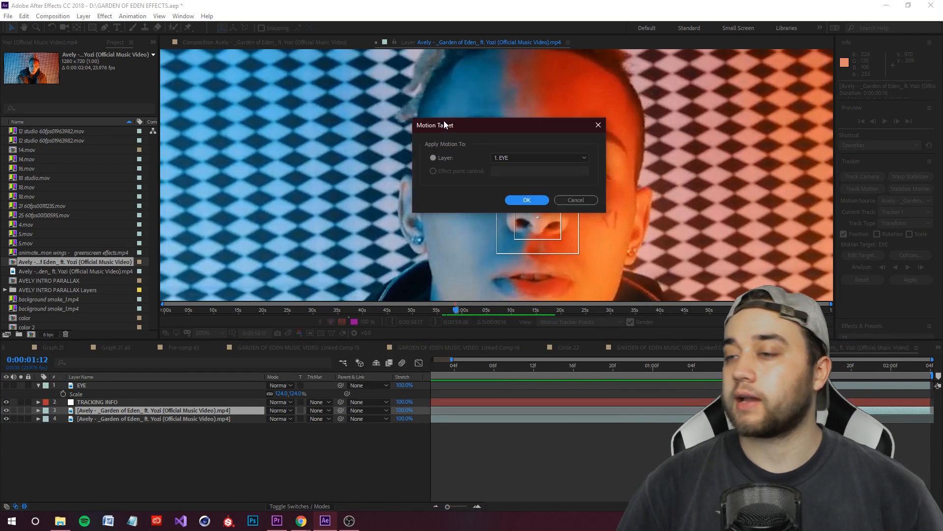
click(461, 156)
click(470, 182)
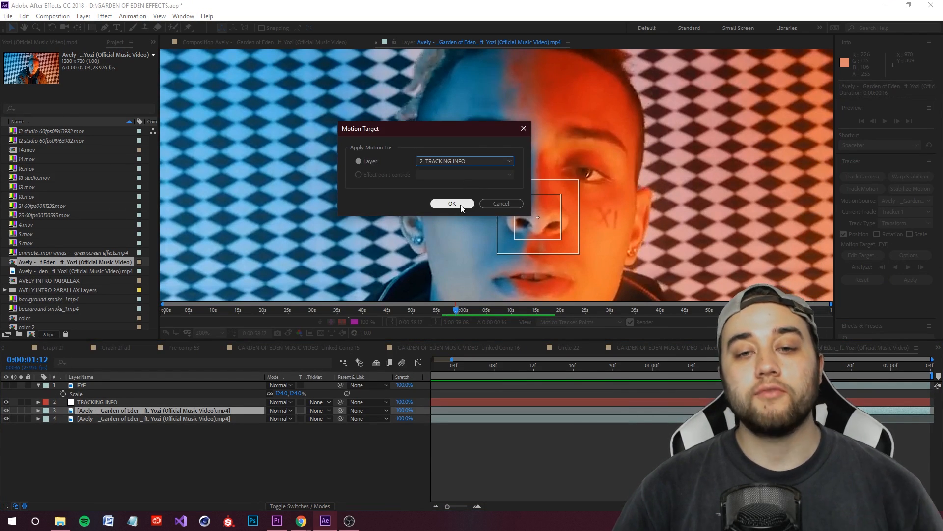
click(460, 204)
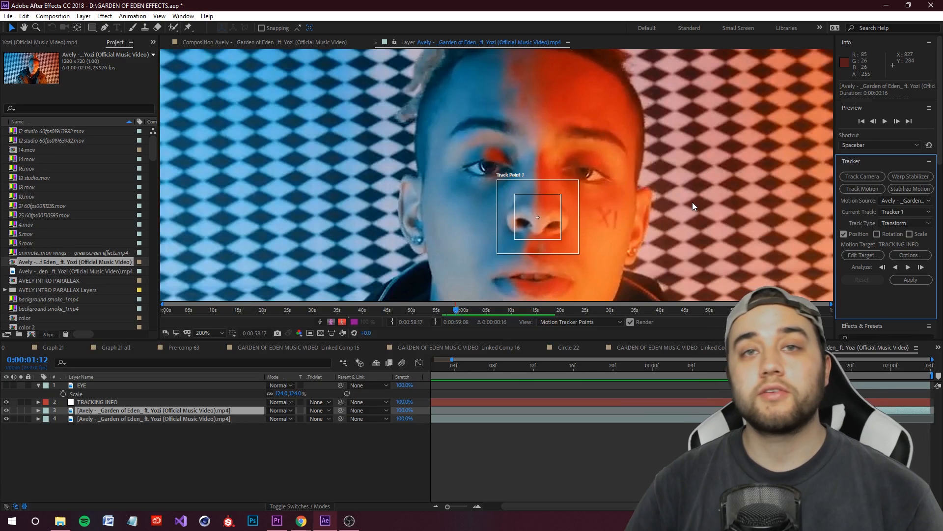
Step: Analyze the nose track forward through the trimmed clip and apply it to the TRACKING INFO null in X and Y
click(908, 267)
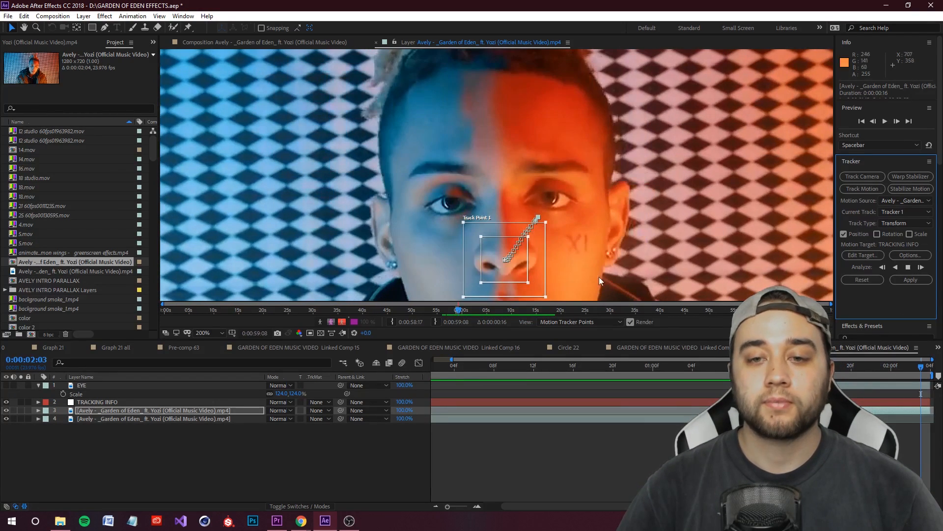
key(Page_Up)
key(Page_Up)
key(Page_Up)
key(Page_Up)
key(Page_Up)
key(Page_Up)
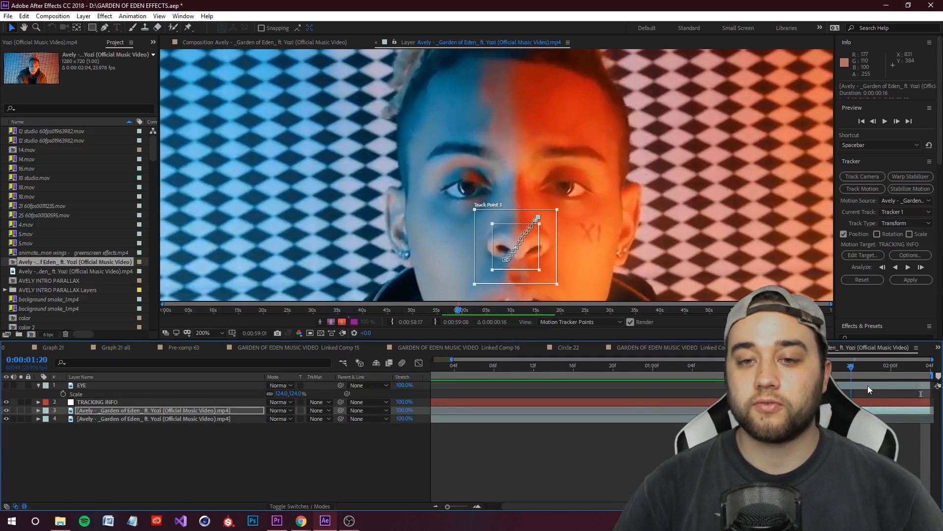
key(Page_Up)
key(Page_Up)
key(Page_Up)
key(Page_Up)
key(Page_Up)
key(Page_Up)
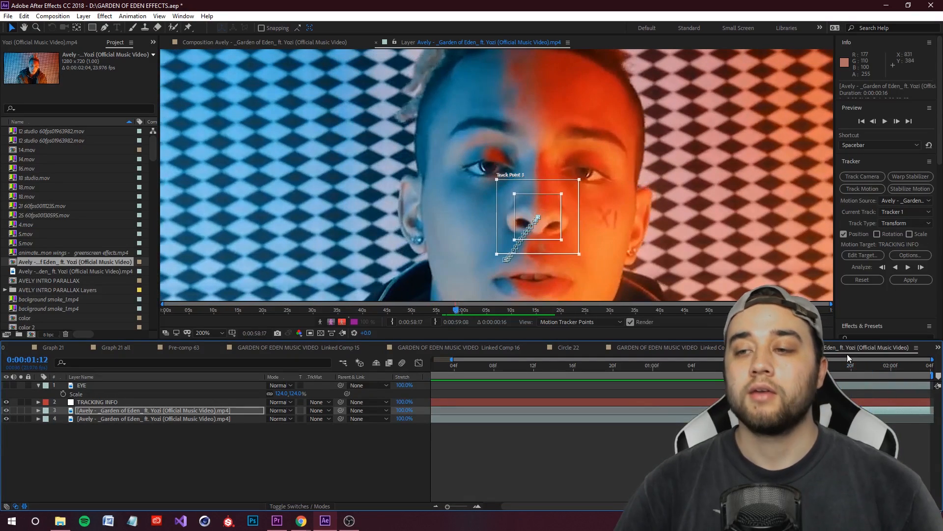
click(895, 280)
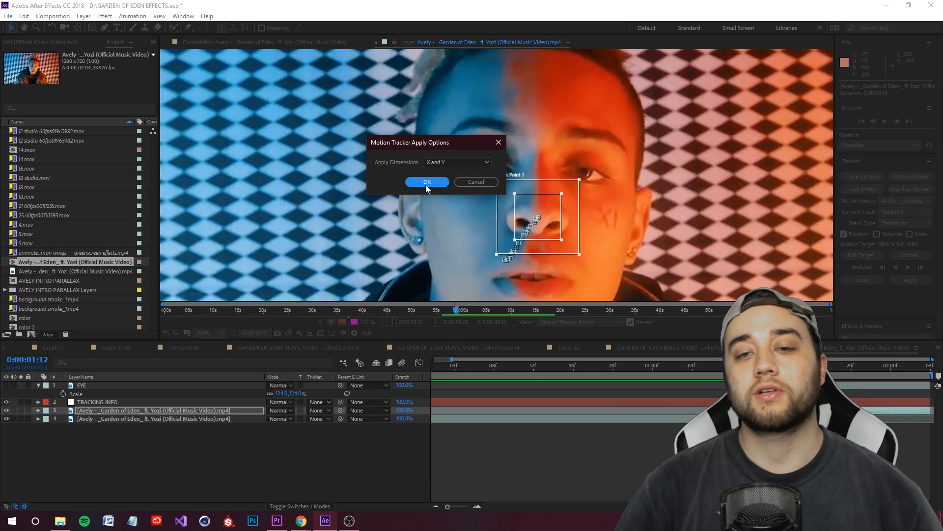
click(426, 182)
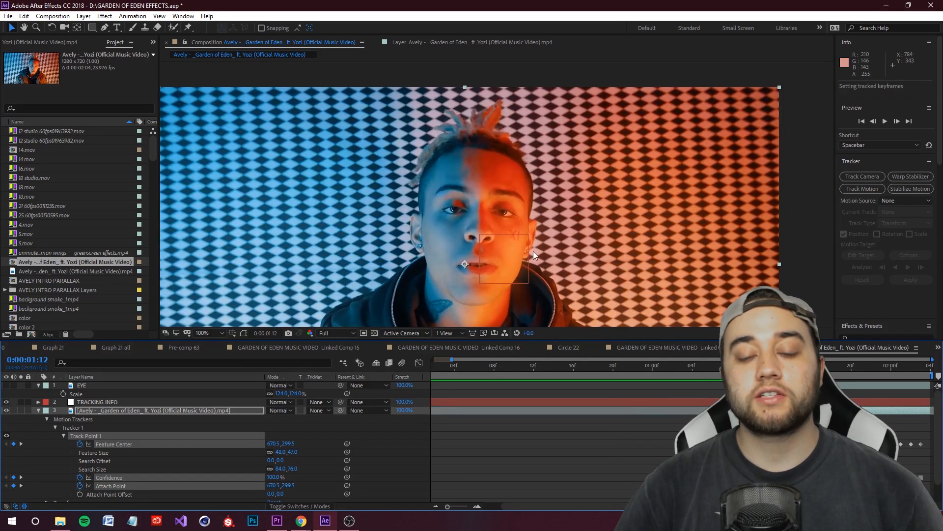
Step: Collapse the duplicate footage layer and check the TRACKING INFO null's motion path against the nose through the clip
click(38, 411)
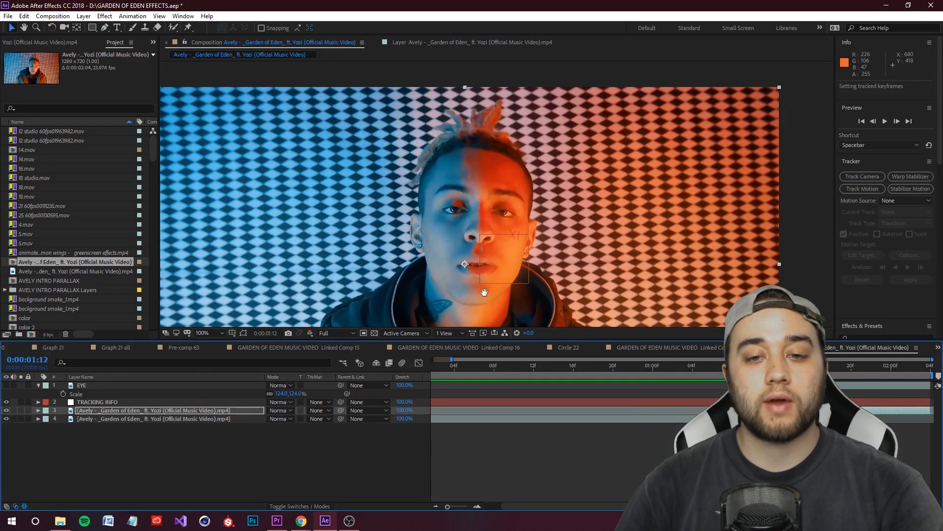
drag(516, 263, 509, 248)
scroll(509, 247, up, 1)
click(106, 402)
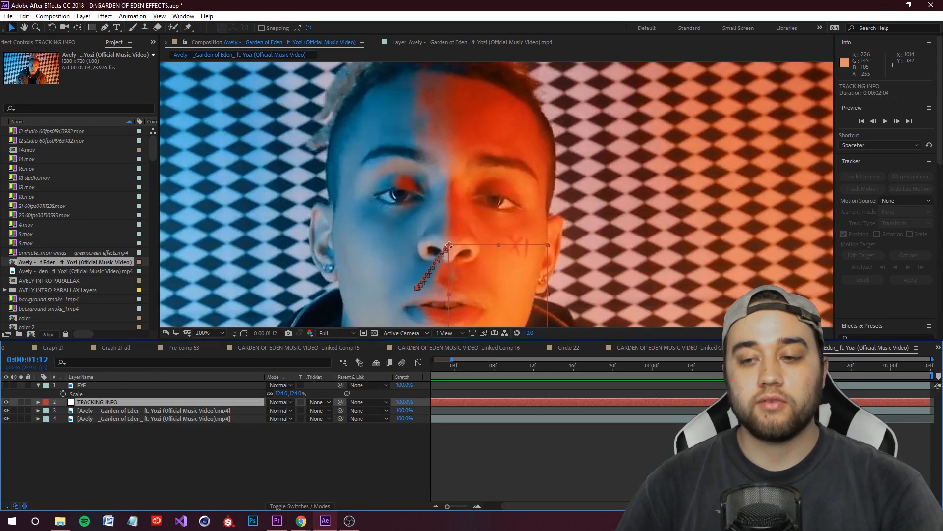
drag(773, 369, 821, 388)
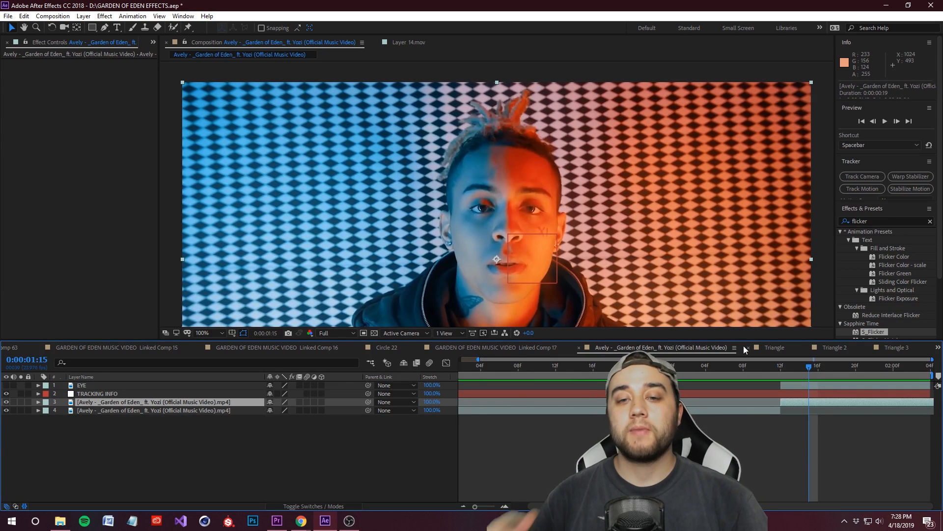
Step: Make the EYE layer visible and scrub the clip to compare the eye's position with the moving head
drag(822, 379, 804, 391)
click(7, 385)
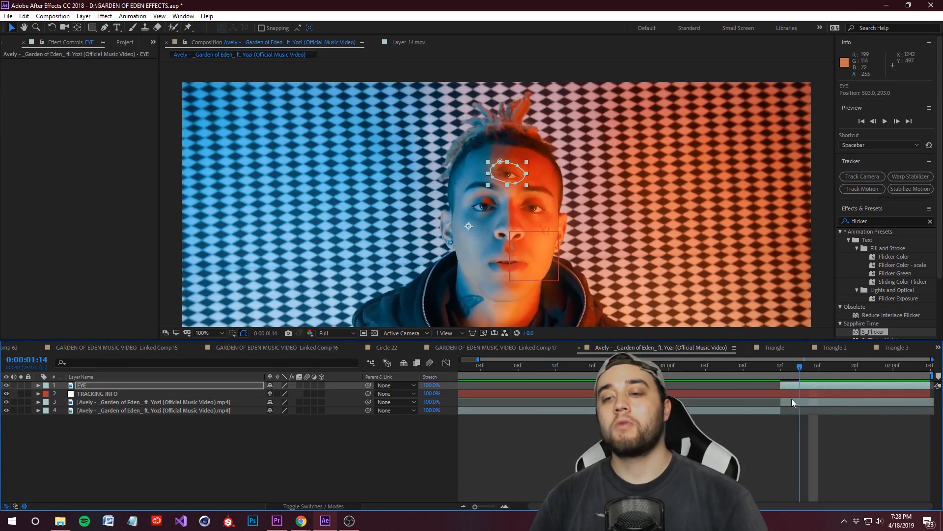
drag(795, 398, 788, 400)
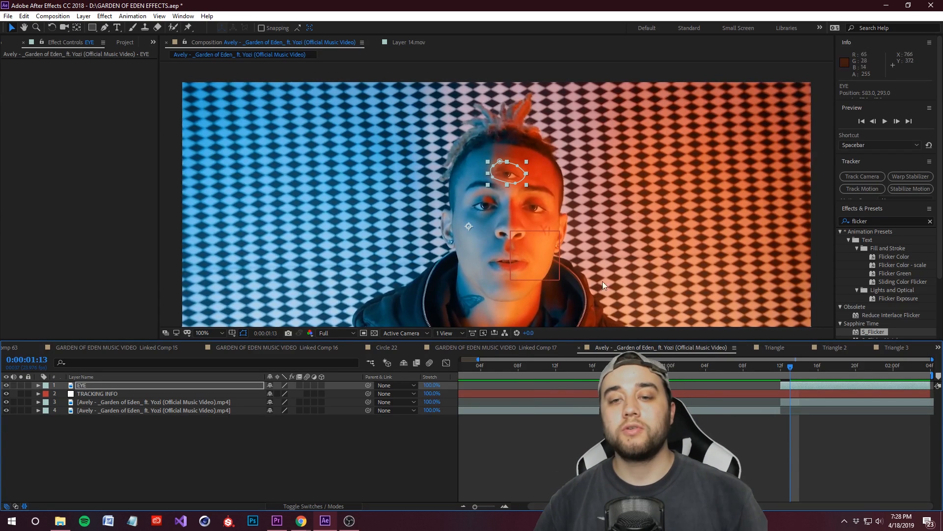
drag(786, 368, 828, 374)
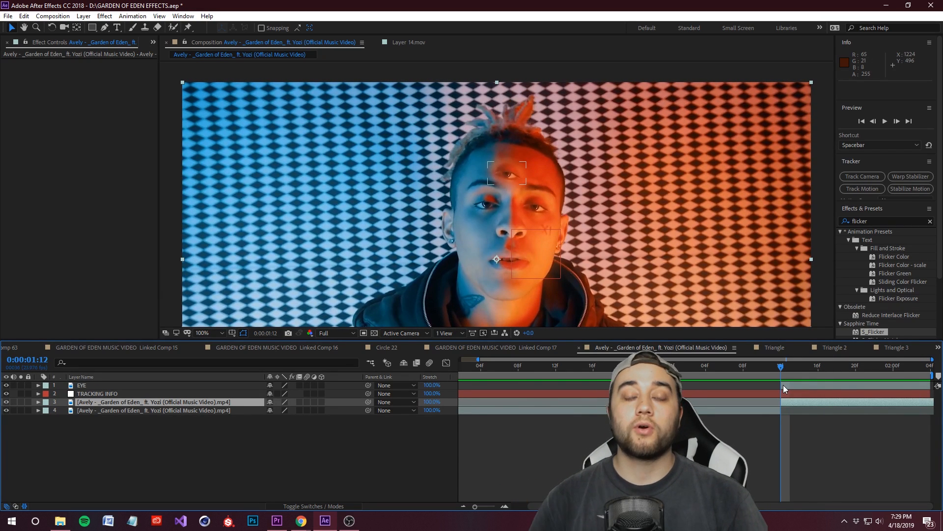
Step: Parent the EYE layer to the TRACKING INFO null at 0:00:01:12 and scrub forward to check the attachment
click(90, 387)
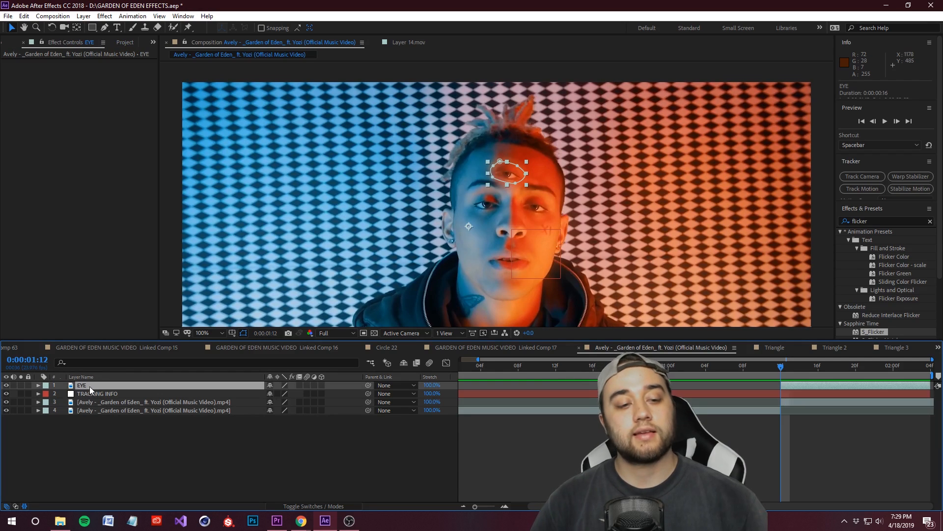
click(306, 506)
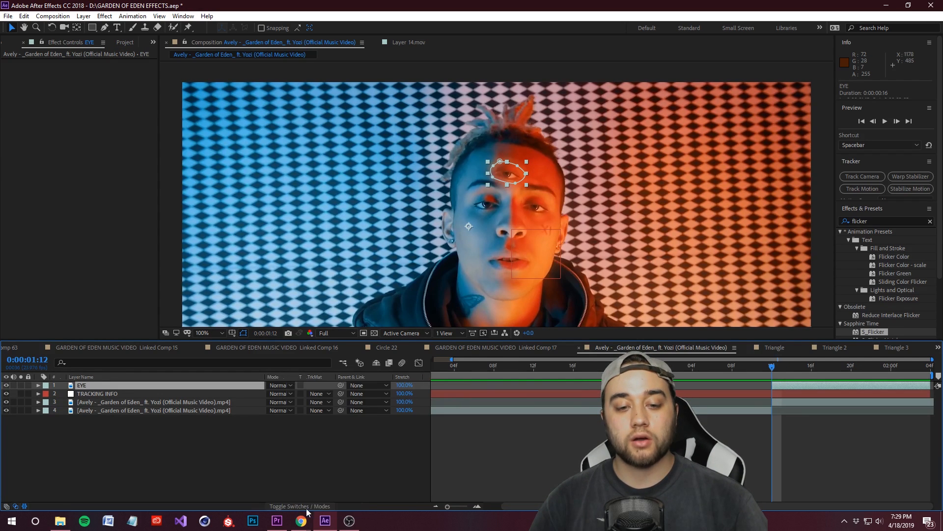
click(366, 386)
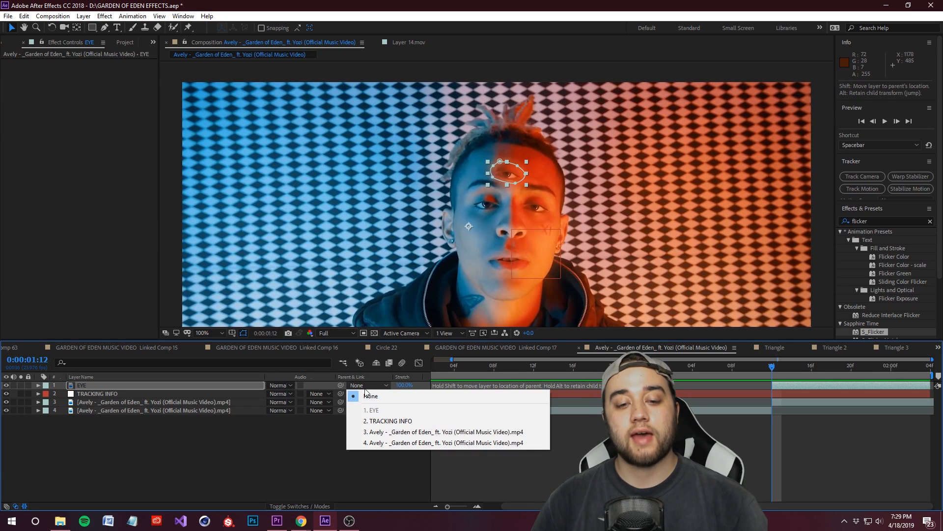
click(372, 422)
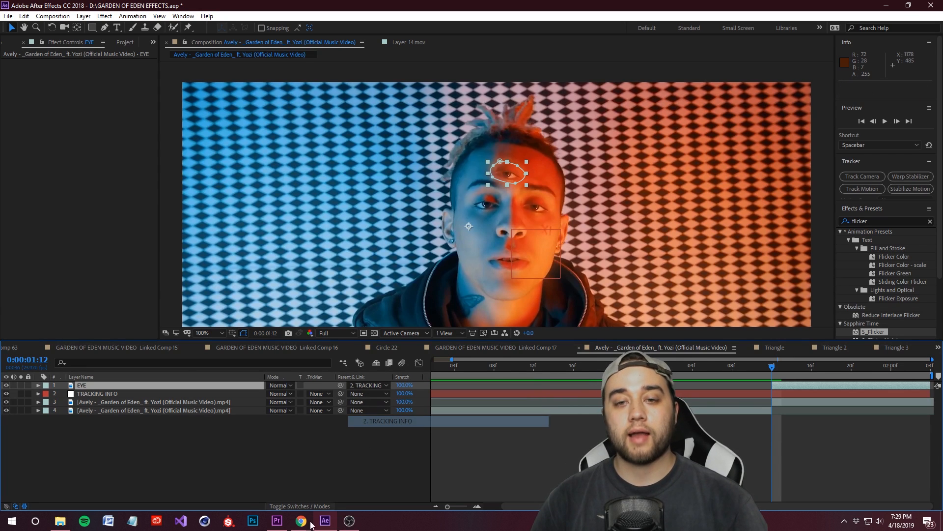
drag(775, 369, 849, 385)
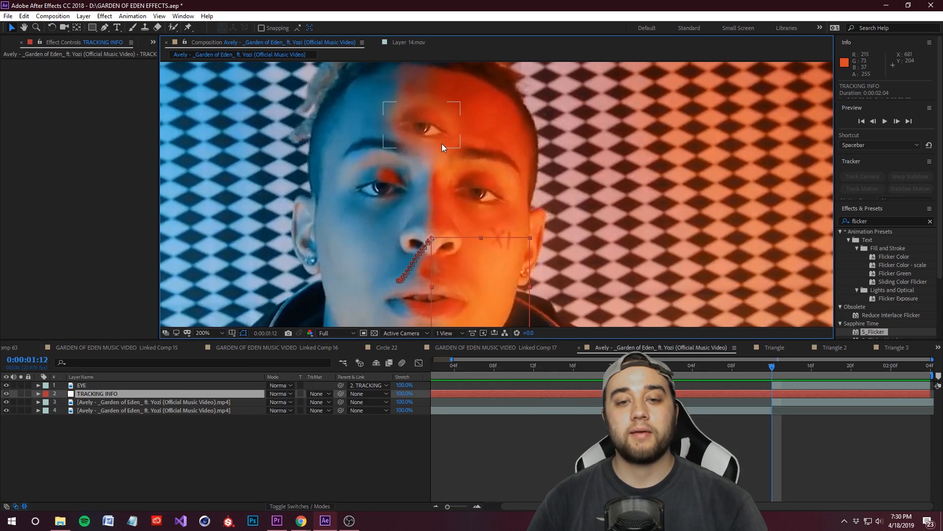
Step: Move the EYE layer's anchor point onto the nose at the tracking null, to about 726.5, 363.0, with the Pan Behind tool
click(38, 385)
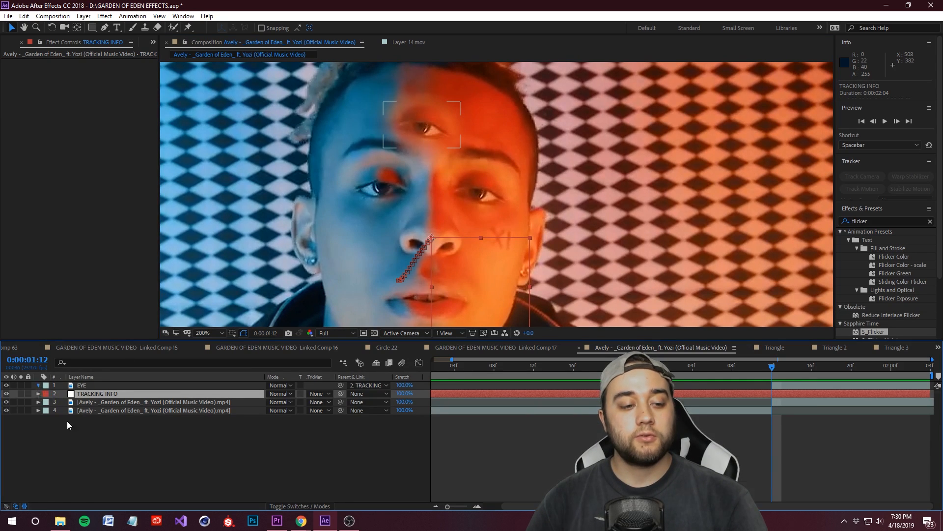
scroll(102, 469, down, 2)
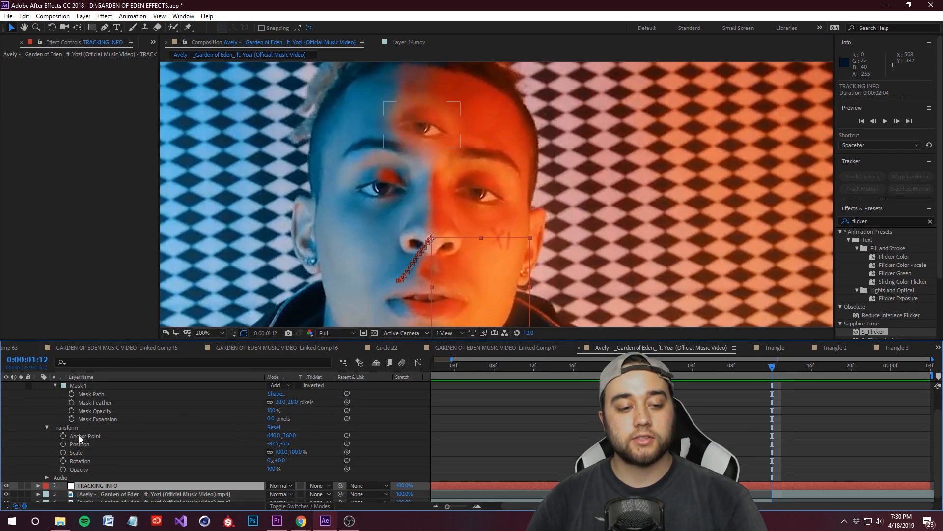
scroll(84, 413, up, 2)
click(88, 386)
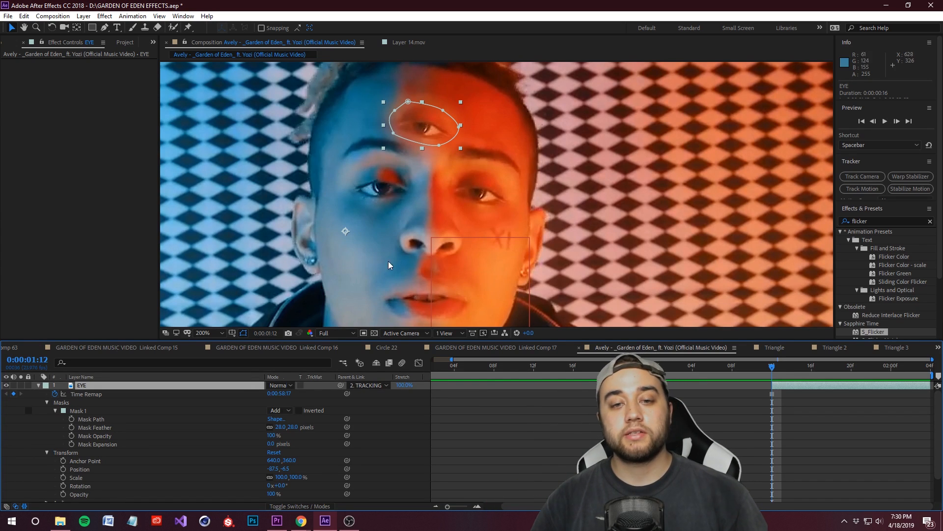
click(77, 28)
drag(346, 238, 432, 239)
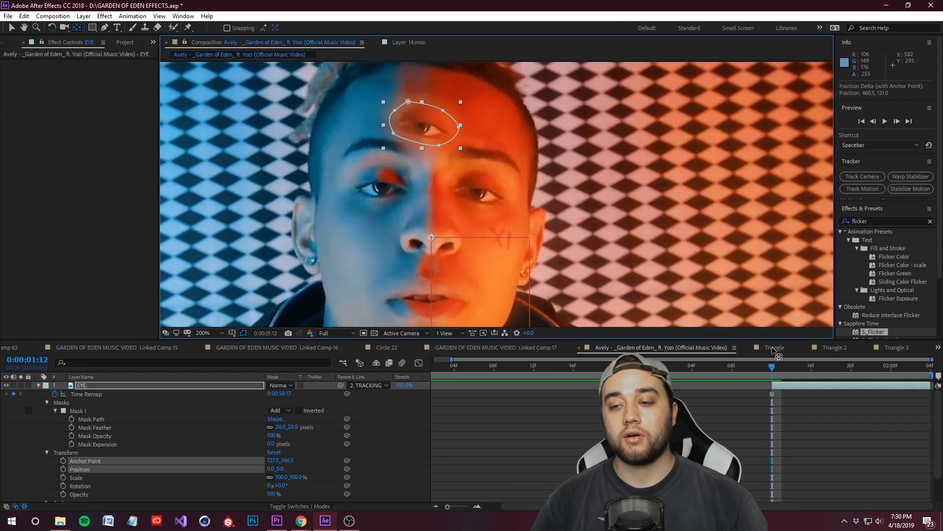
drag(841, 376, 771, 399)
scroll(463, 218, down, 2)
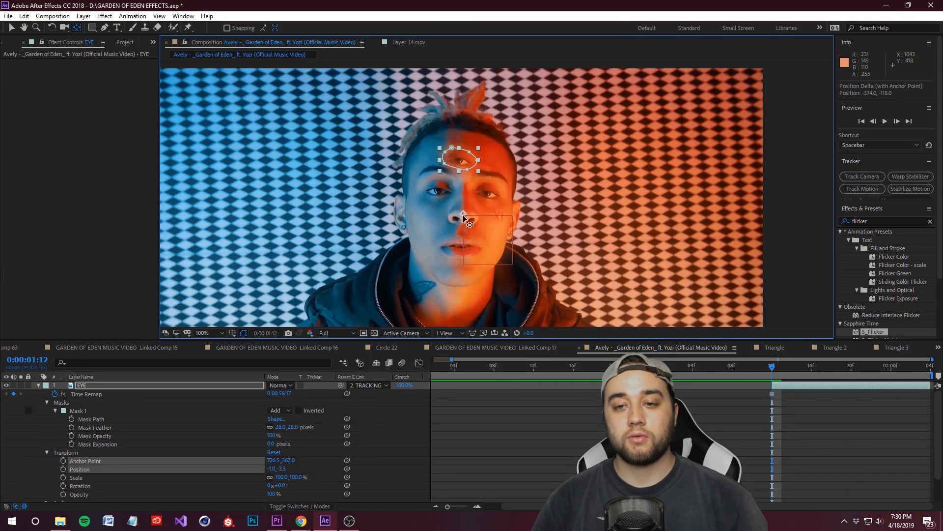
Step: Preview the parented eye through the clip and deselect the EYE layer
drag(776, 373, 939, 375)
key(space)
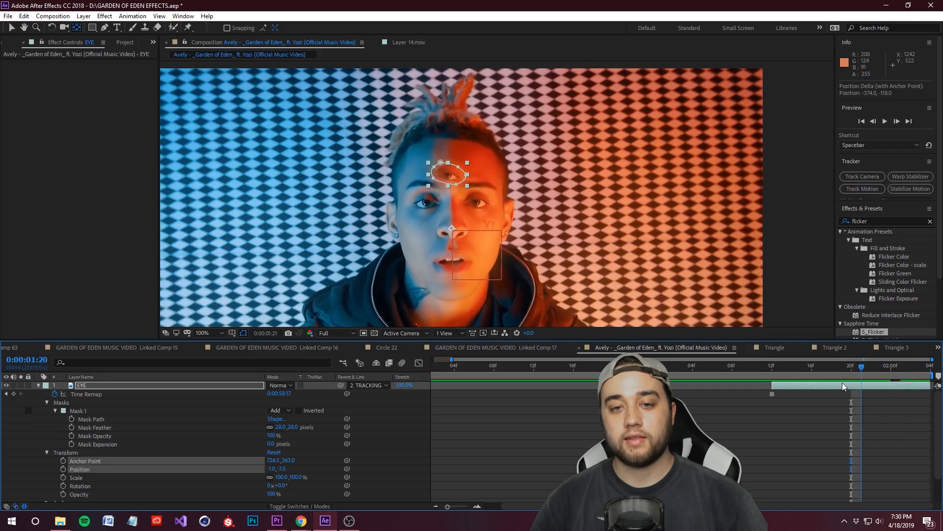
drag(442, 197, 469, 224)
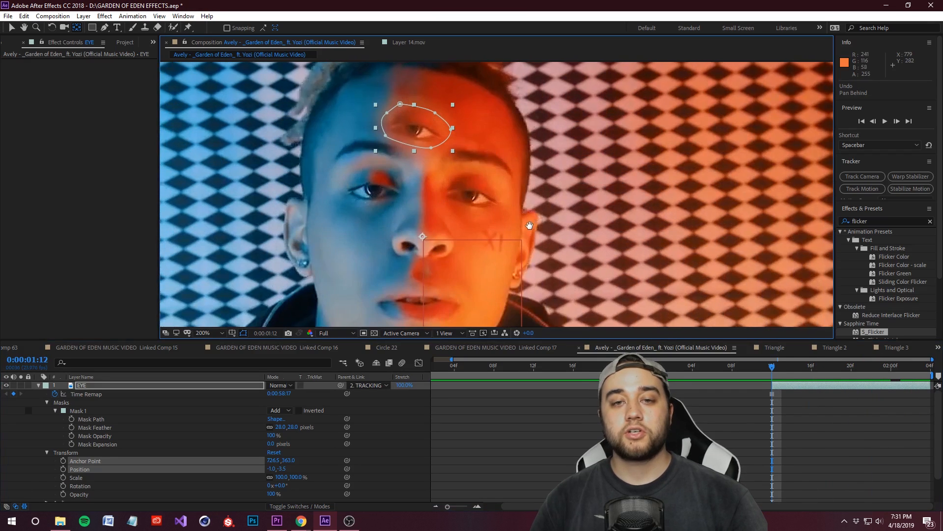
click(466, 451)
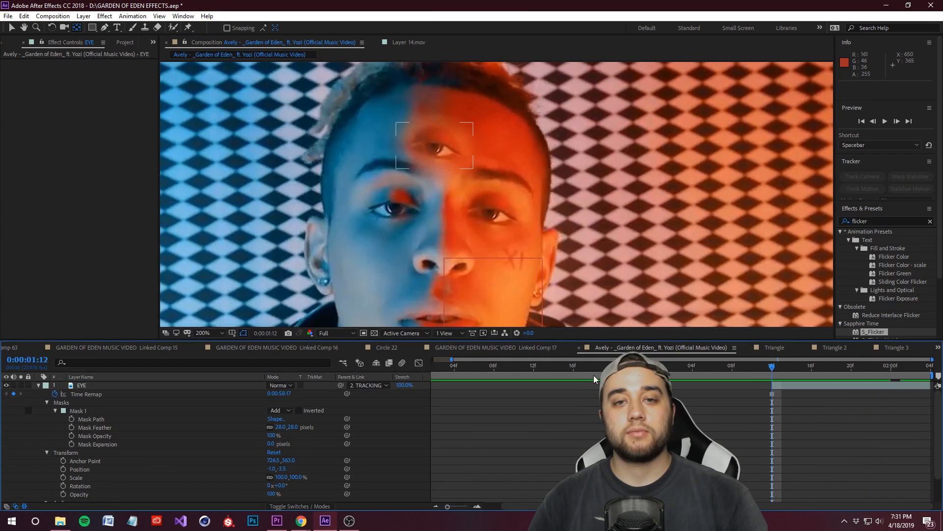
Step: Scale the EYE layer to 112% and center the eye on the forehead at about position 14.5, 5.5
key(v)
click(444, 163)
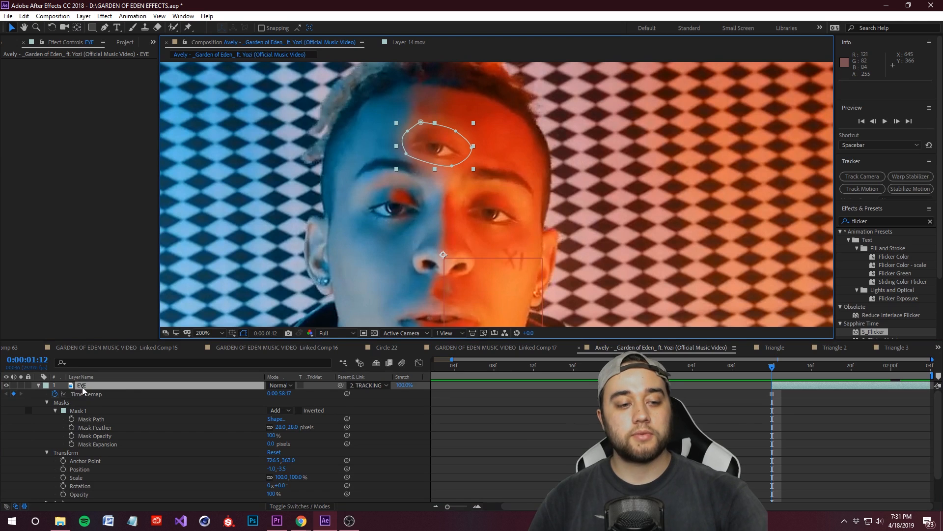
key(s)
drag(298, 393, 304, 393)
drag(441, 142, 451, 145)
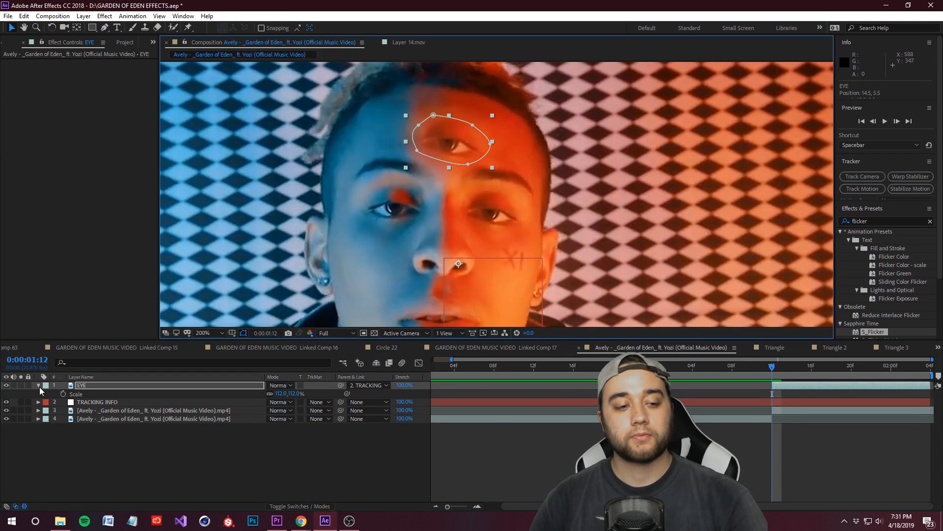
Step: Turn on keyframing for all of the EYE layer's transform properties at 0:00:01:12
click(39, 385)
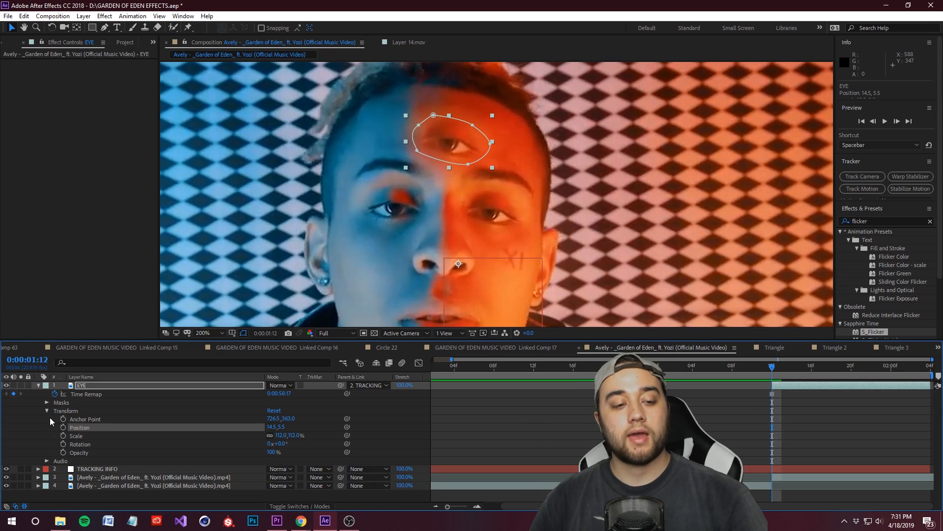
click(47, 411)
click(47, 412)
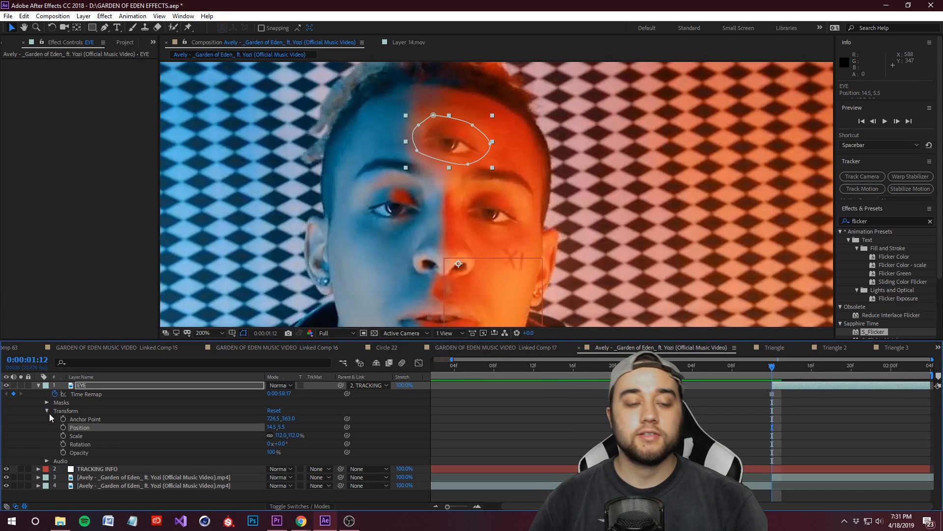
drag(63, 418, 68, 457)
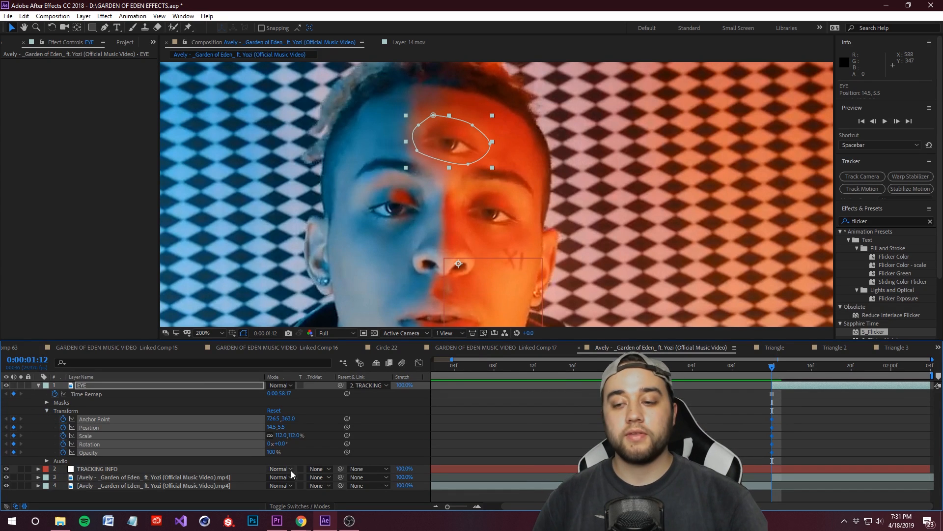
Step: At 0:00:02:03, rotate the EYE layer to -10° and move it to about position 27.5, -11.0, checking the animation by scrubbing
key(space)
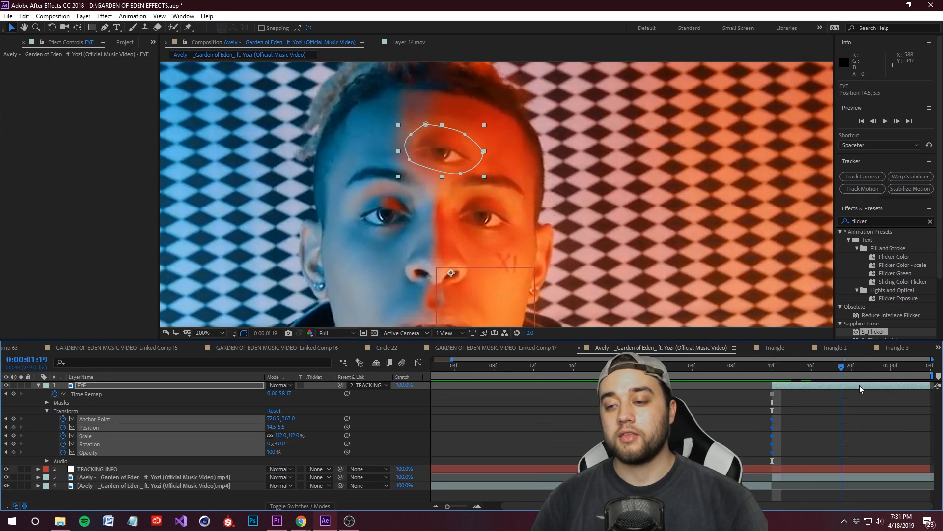
drag(437, 187, 425, 178)
drag(282, 444, 276, 444)
drag(403, 182, 427, 175)
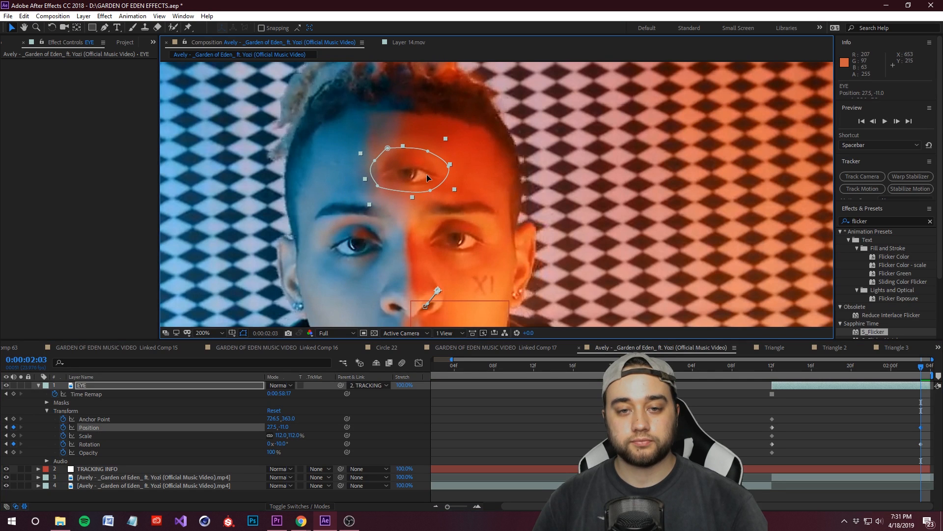
drag(922, 367, 775, 391)
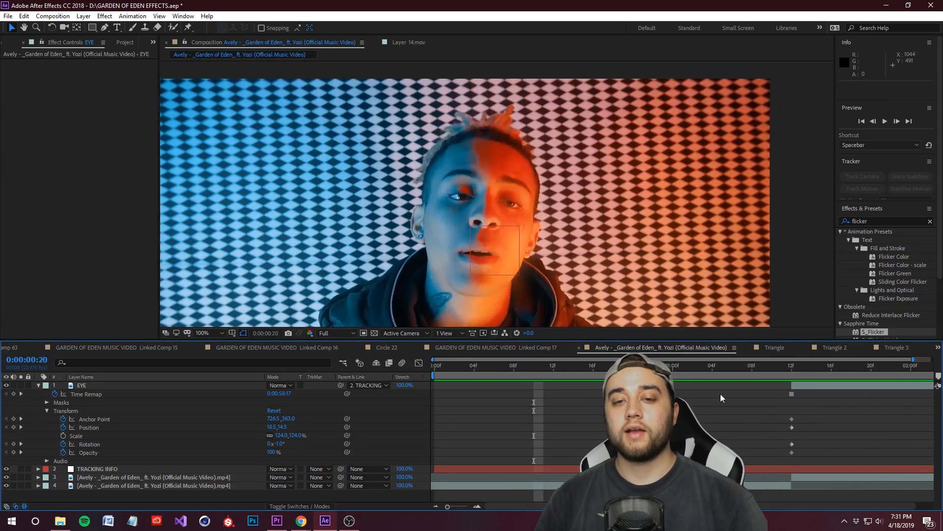
drag(721, 398, 859, 418)
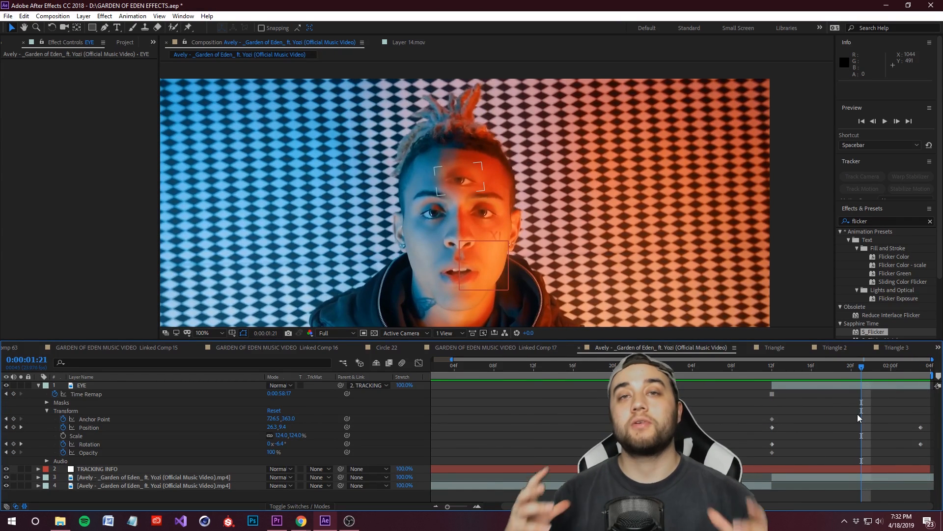
Step: Set the feather of the EYE layer's Mask 1 to 35 pixels
drag(856, 370, 802, 387)
scroll(426, 190, up, 1)
drag(518, 122, 526, 130)
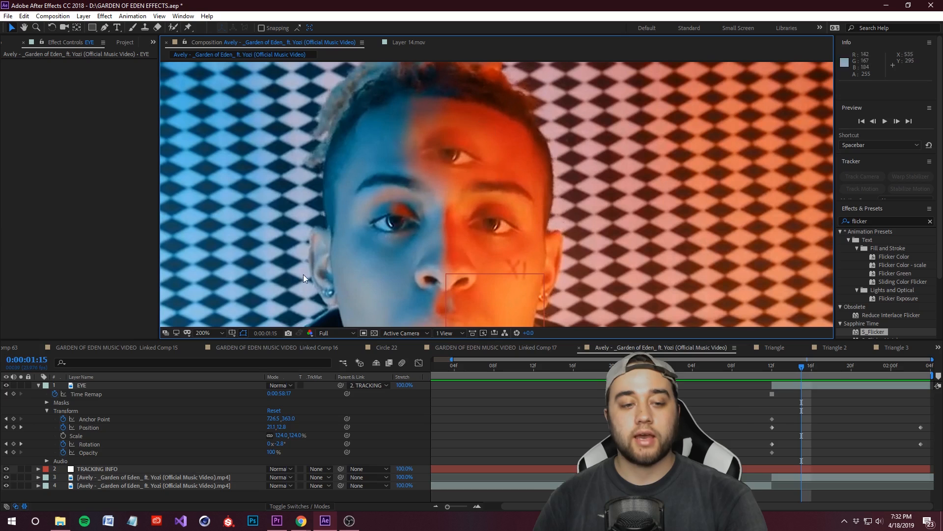
click(47, 411)
click(47, 402)
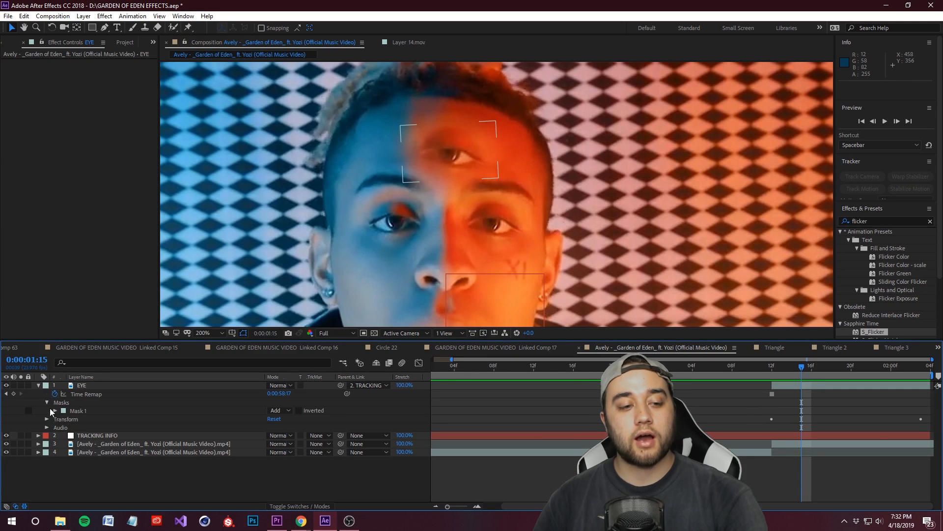
click(54, 410)
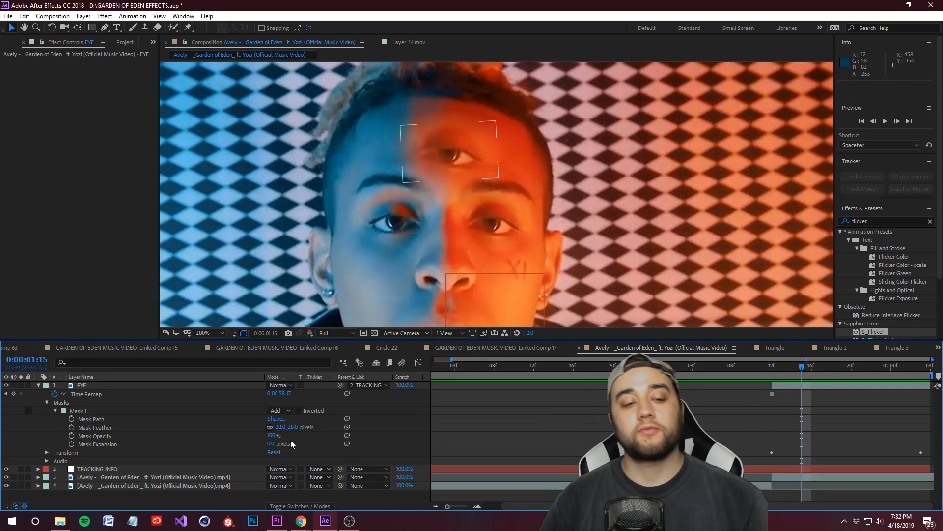
drag(292, 427, 293, 427)
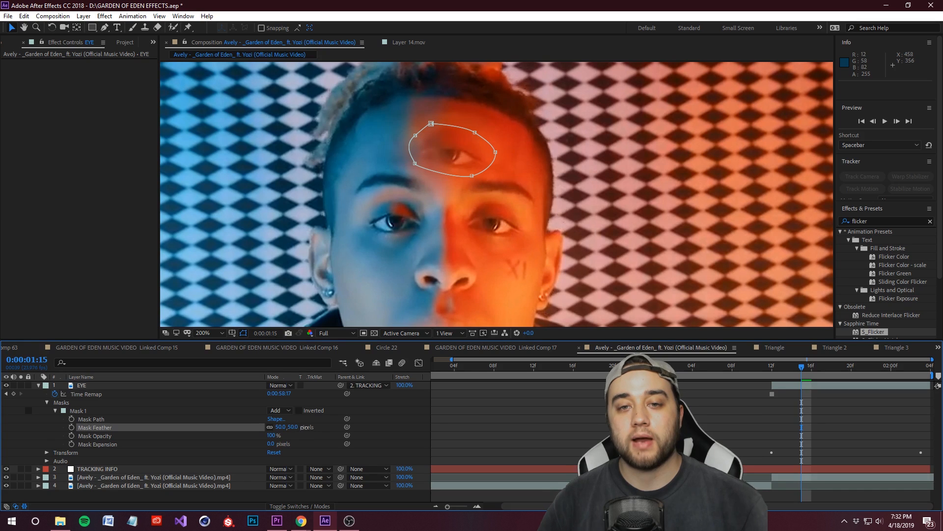
key(ctrl+z)
key(ctrl+z)
drag(292, 427, 299, 427)
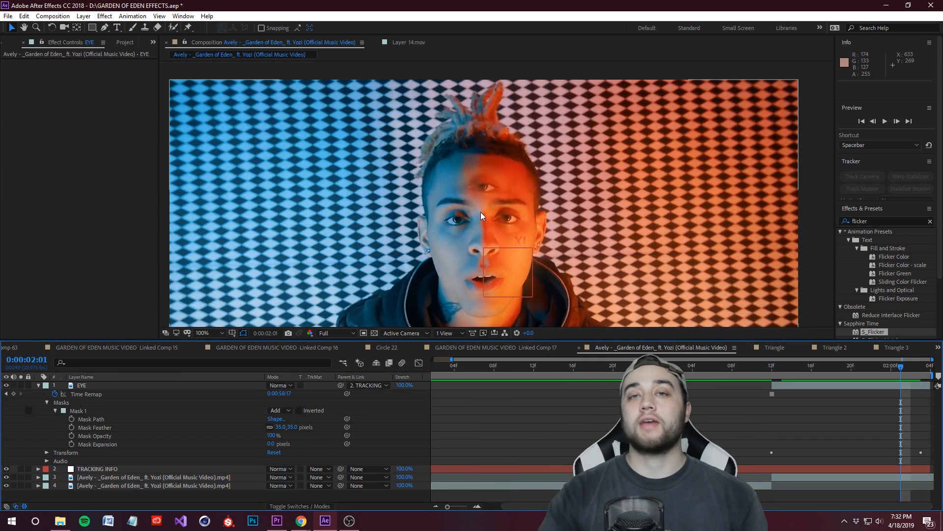
Step: Collapse the EYE layer and examine the forehead eye up close with the TRACKING INFO null selected
click(39, 386)
click(99, 395)
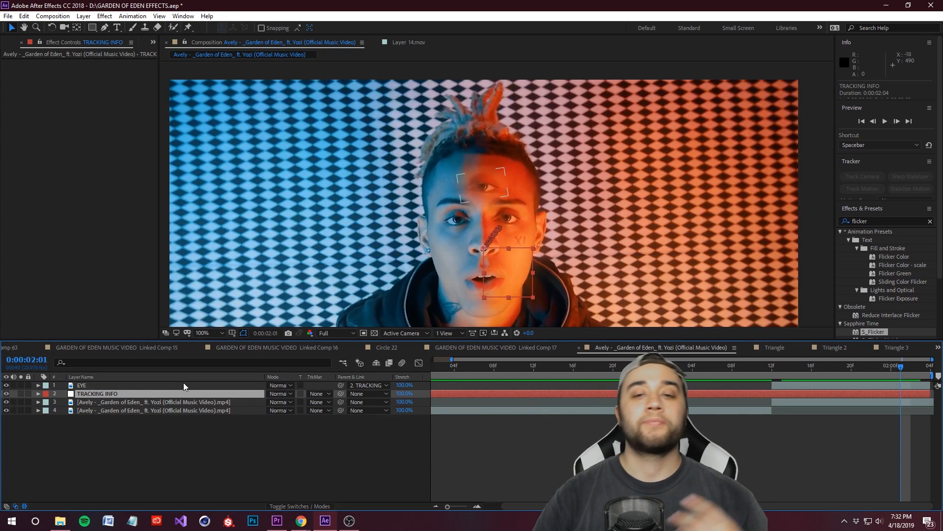
scroll(481, 190, up, 3)
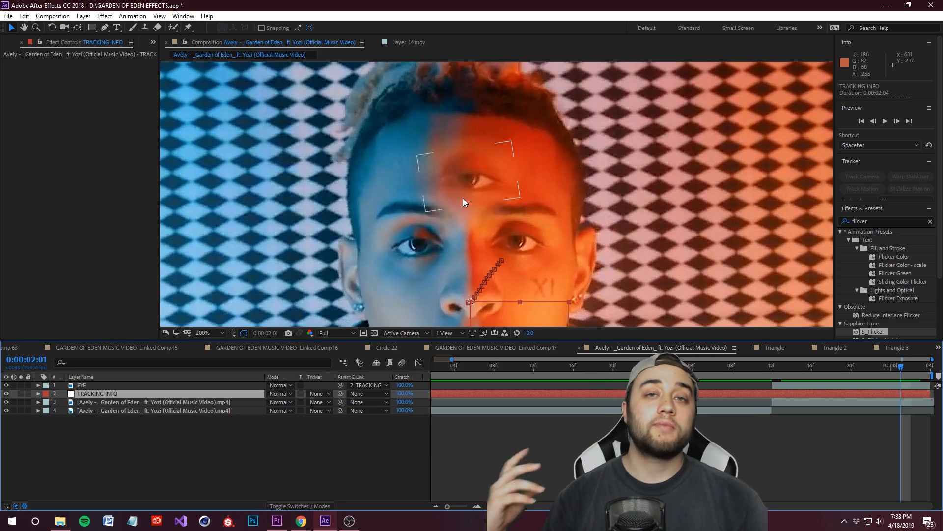
Step: Switch to Chrome, return to Giphy's trippy results and open the 90s glitch GIF's page to browse its related GIFs
click(298, 528)
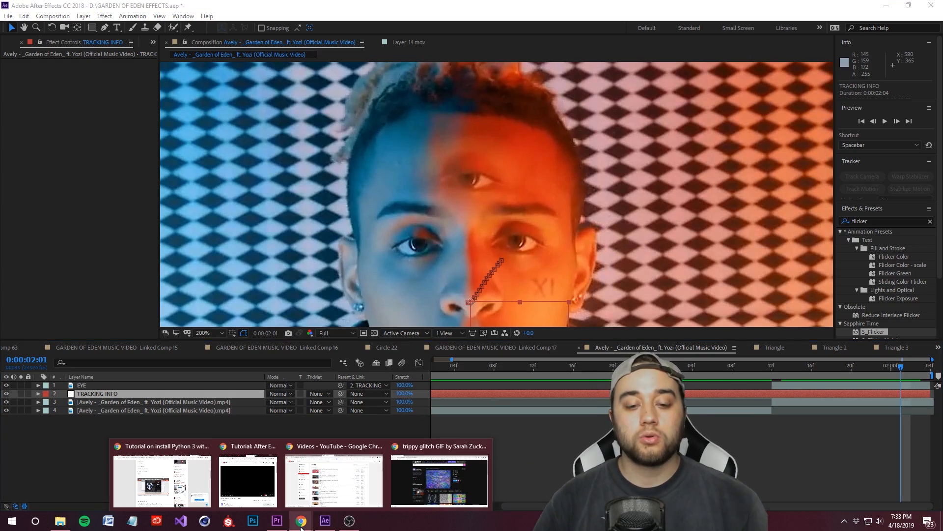
click(438, 496)
key(alt+Left)
scroll(420, 353, down, 5)
scroll(420, 354, up, 10)
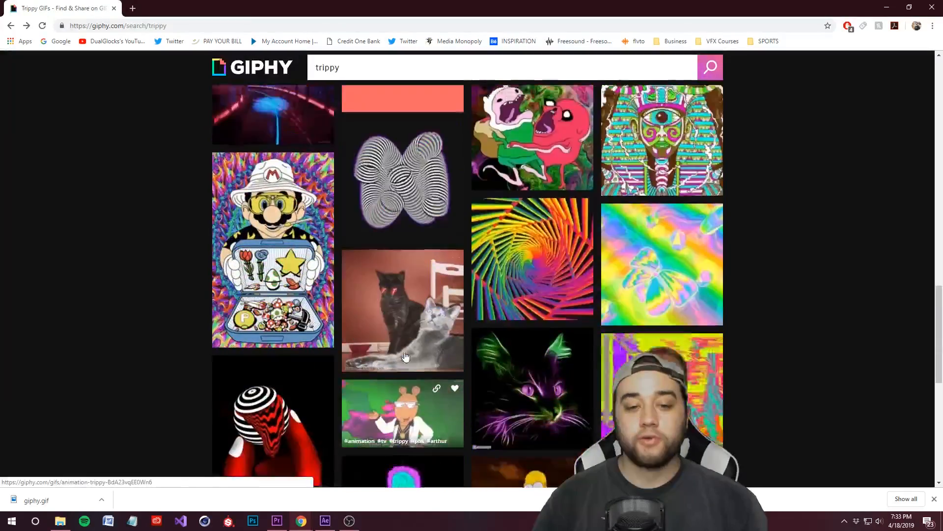
scroll(388, 348, up, 5)
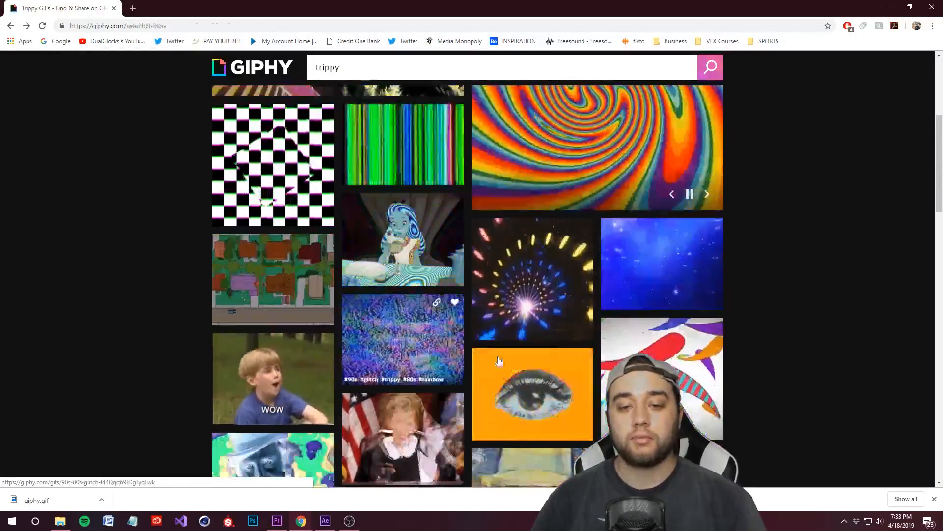
click(411, 264)
scroll(456, 254, down, 4)
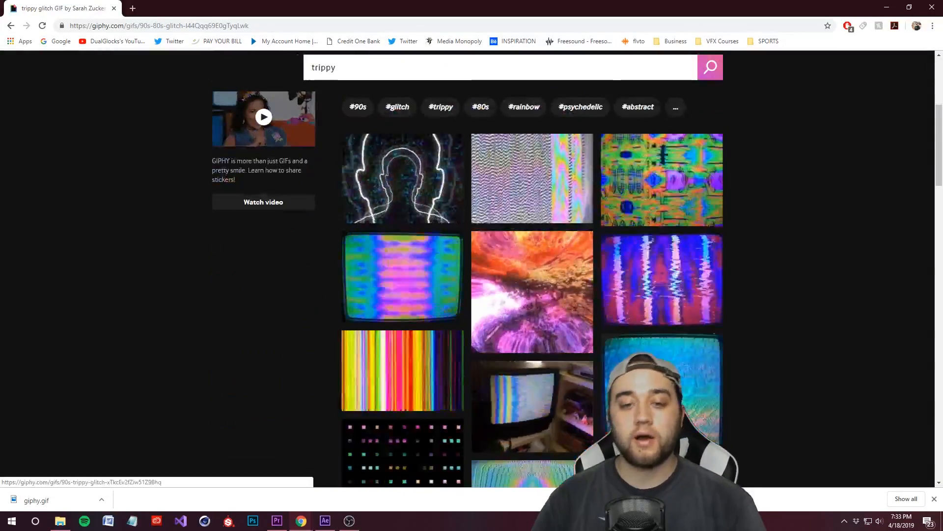
scroll(676, 351, down, 2)
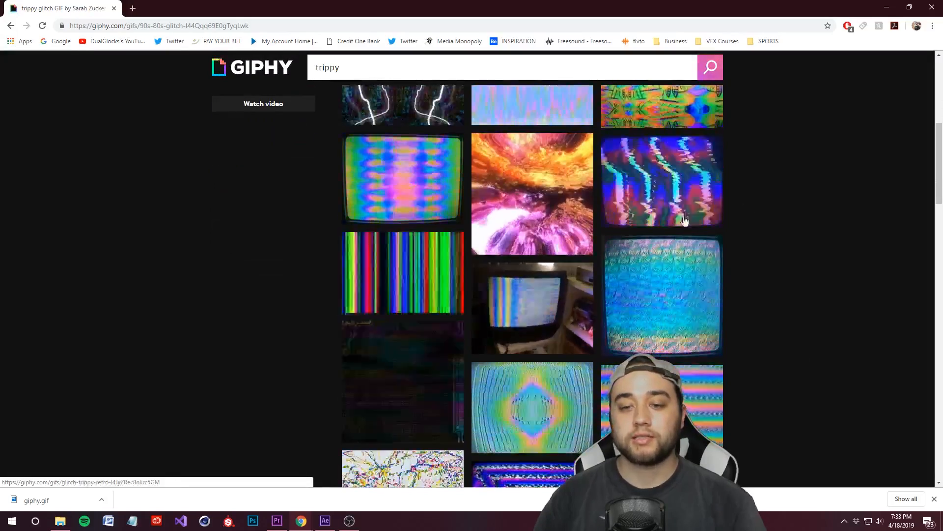
Step: Open the psychedelic television spiral GIF and save it as giphy (1) on the K: drive
click(677, 351)
right_click(452, 273)
click(487, 305)
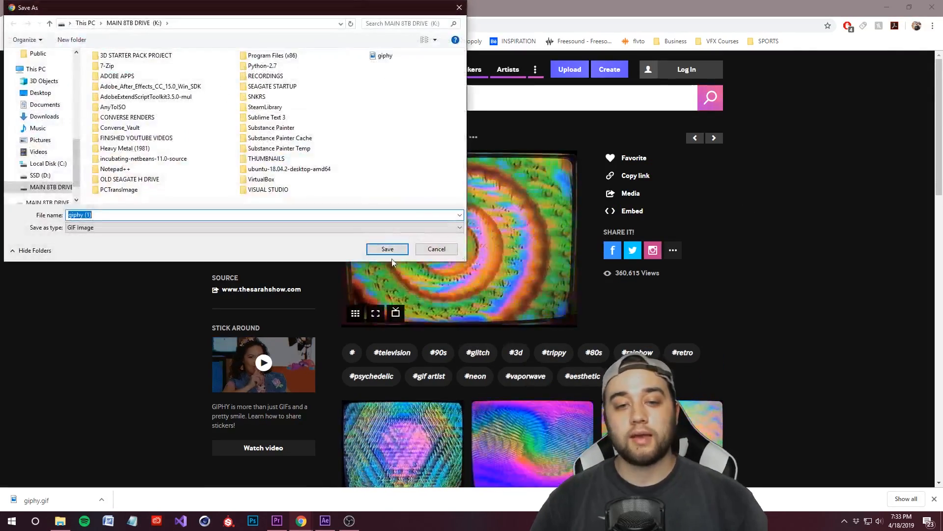
click(385, 248)
Step: Bring giphy (1).gif from its download folder into the After Effects composition as the top layer, starting at 0:00:01:12
click(102, 500)
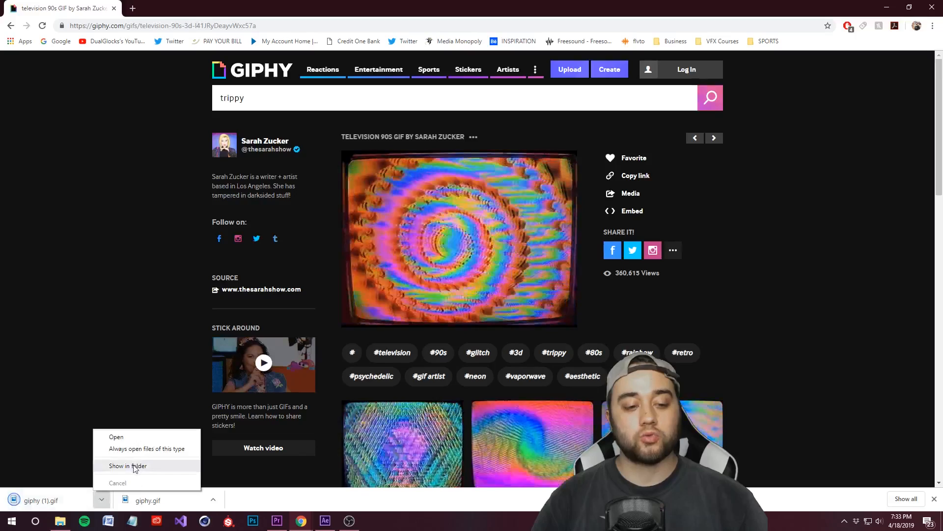
click(133, 465)
drag(461, 303, 442, 393)
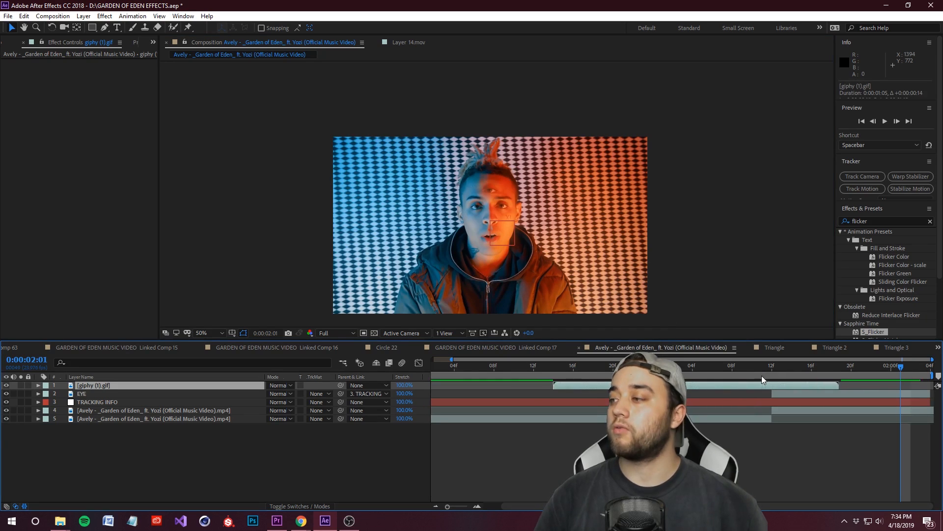
drag(763, 379, 859, 382)
drag(764, 387, 789, 390)
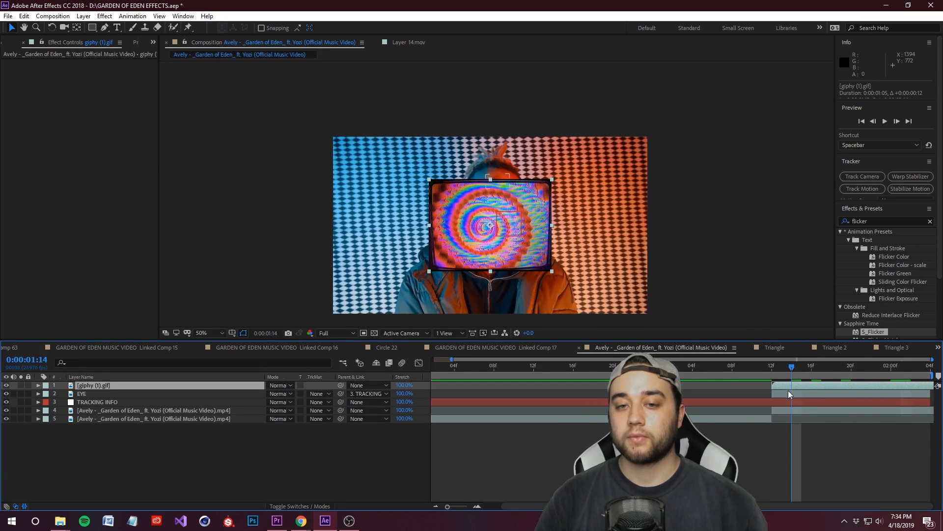
Step: Move the GIF over the performer's head at position 684.0, 186.0 and parent its layer to TRACKING INFO
scroll(522, 261, up, 1)
drag(523, 260, 535, 174)
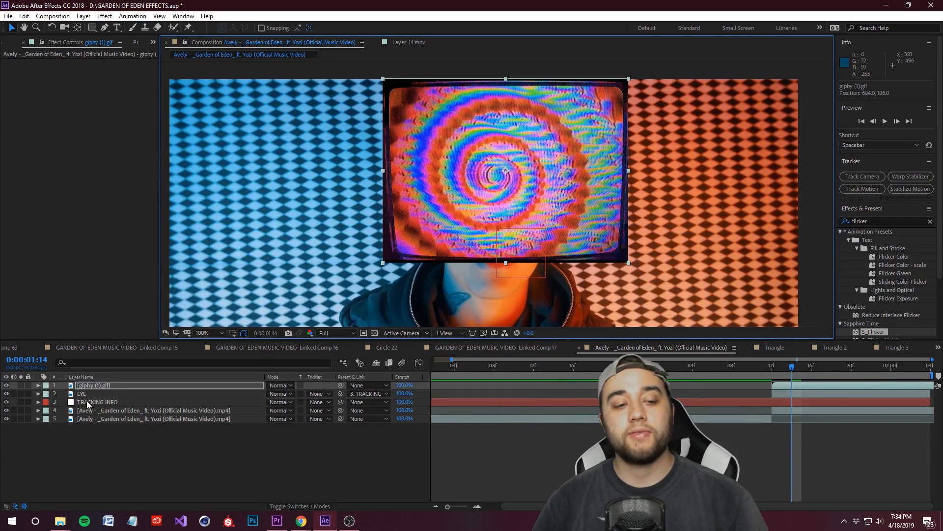
click(82, 388)
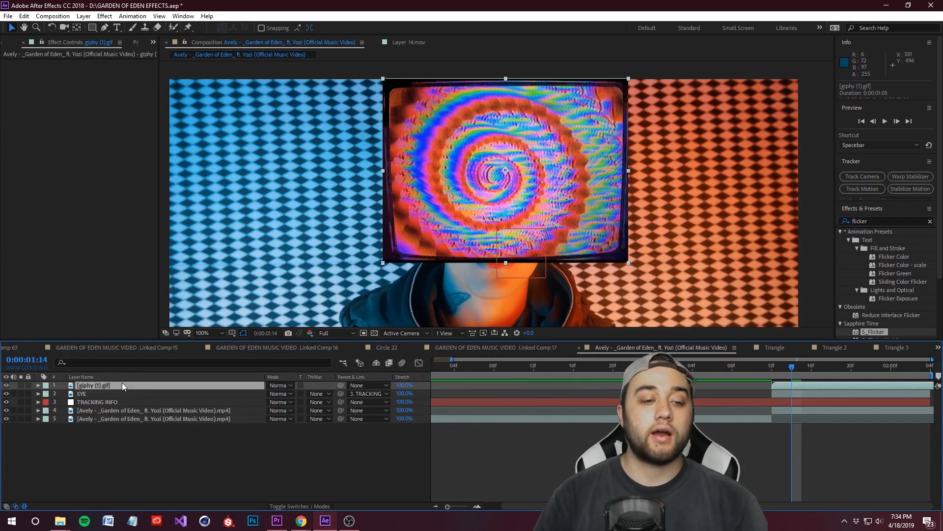
click(376, 387)
click(373, 432)
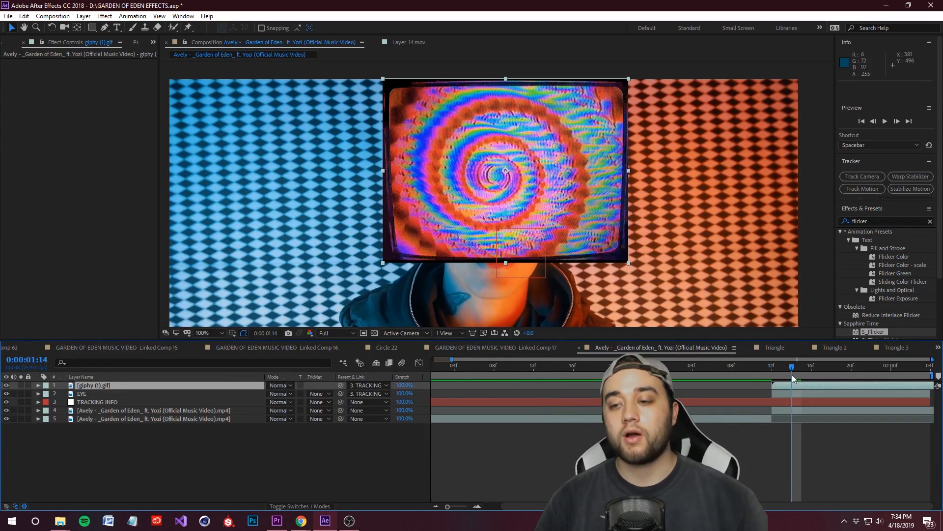
Step: Scrub through the GIF's tracked motion, return to its start at 0:00:01:12 and set the layer's opacity to 34%
key(Page_Up)
key(Page_Up)
key(Page_Up)
key(Page_Up)
drag(800, 408, 913, 387)
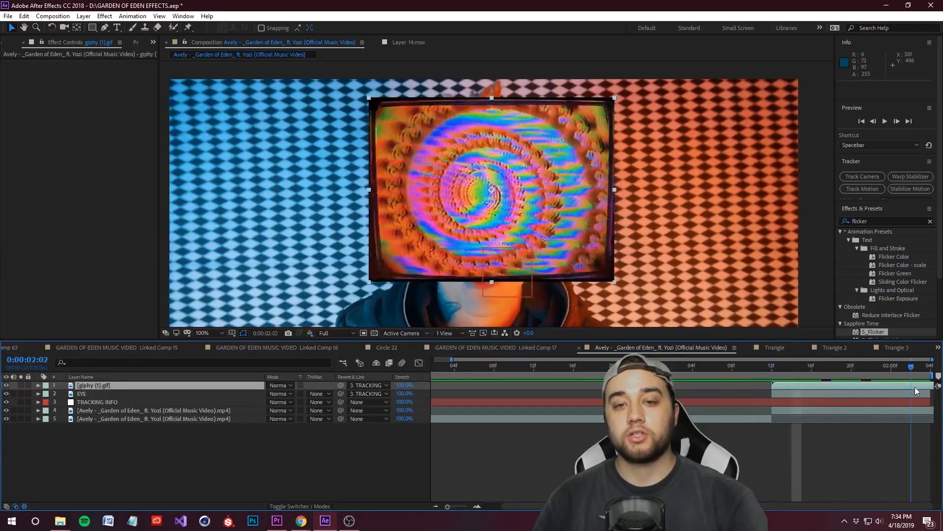
key(i)
key(period)
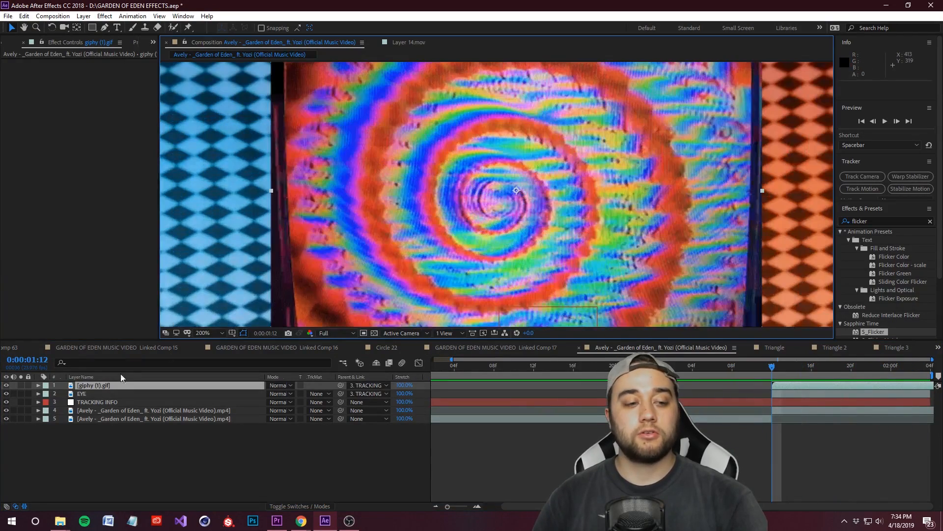
click(38, 386)
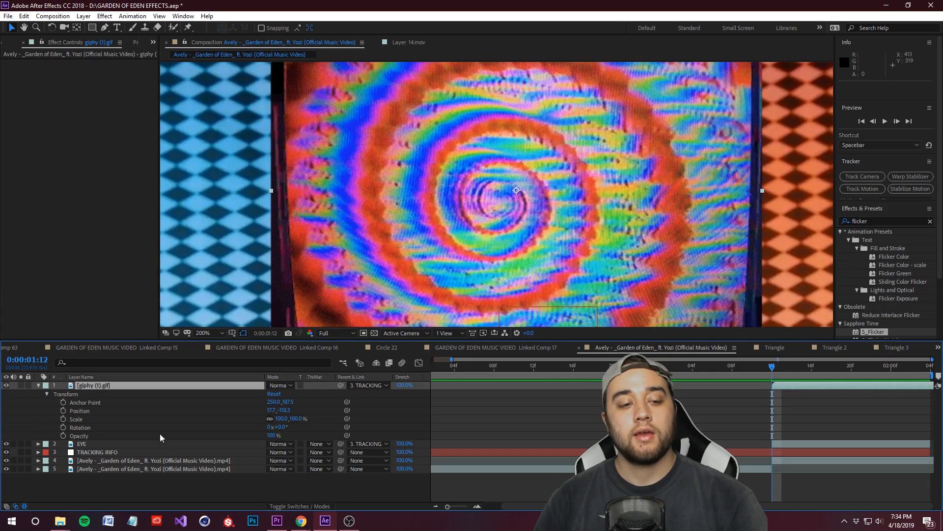
drag(270, 436, 239, 437)
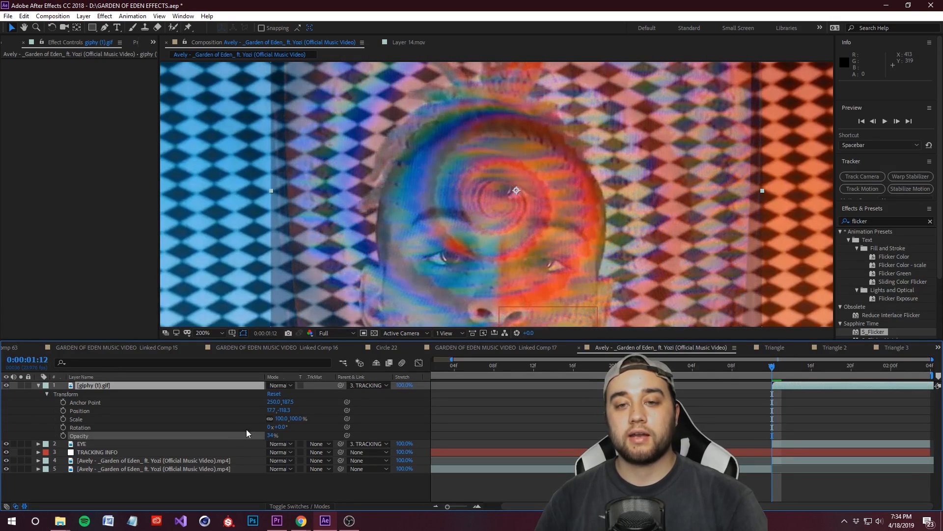
Step: Scale the GIF down to about 14.1, 15.2% and place it over the third eye at about position 10.0, -122.3
drag(497, 214, 506, 205)
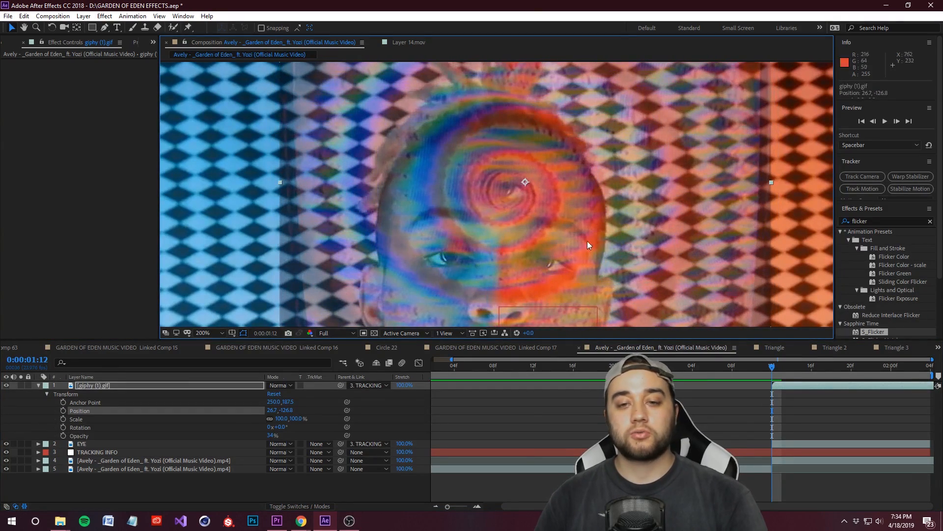
scroll(587, 241, down, 1)
drag(678, 304, 611, 252)
drag(636, 247, 631, 241)
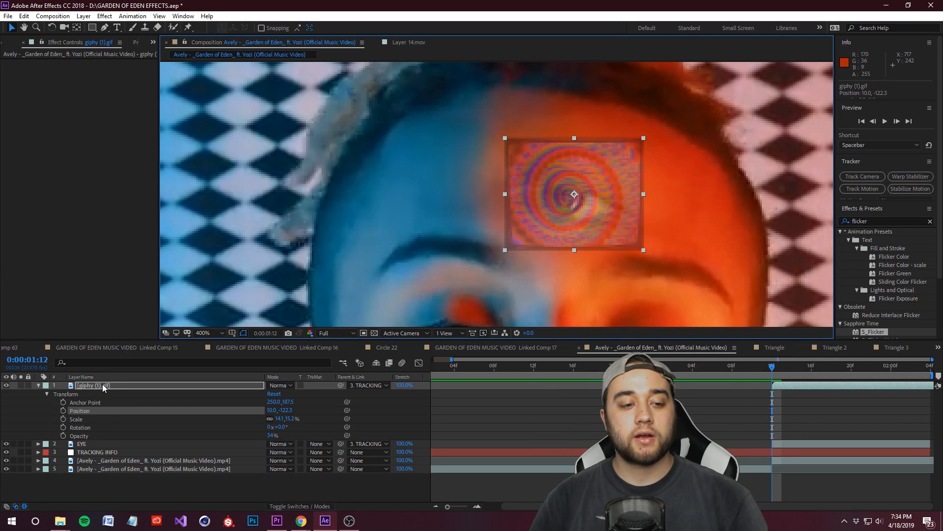
Step: Set the GIF layer's opacity to 0% and trace the third eye's iris with a closed Pen tool mask
drag(273, 435, 223, 427)
click(104, 29)
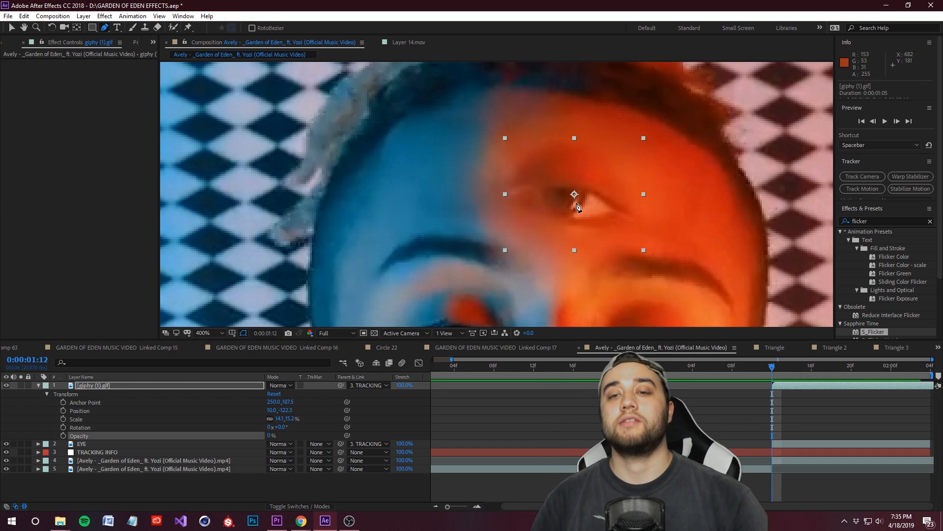
scroll(562, 208, up, 1)
click(520, 162)
drag(522, 201, 595, 218)
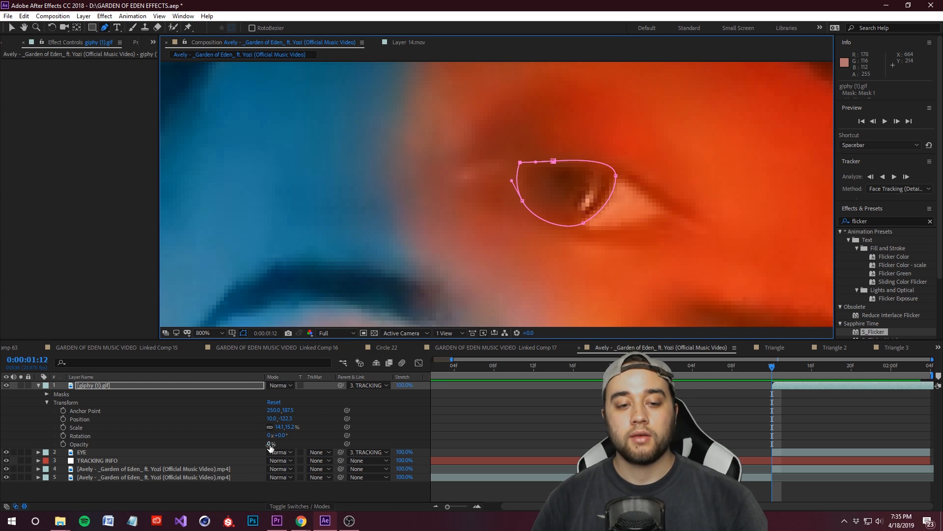
Step: Set the GIF layer's opacity to 100% so the spiral fills the masked iris
drag(271, 443, 547, 487)
scroll(556, 203, down, 2)
scroll(556, 206, up, 3)
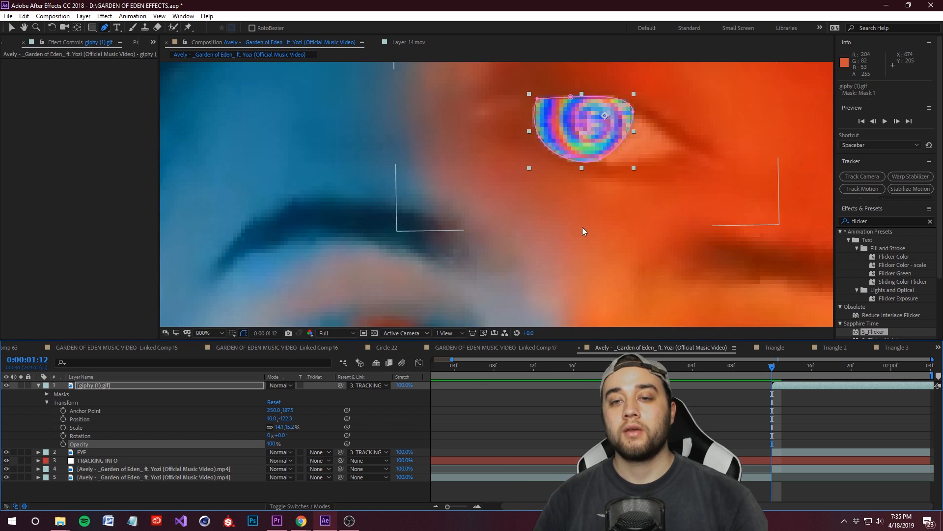
drag(600, 172, 517, 243)
Step: Set the GIF layer's Mask 1 to a feather of 43 pixels and an expansion of -20 pixels
click(105, 385)
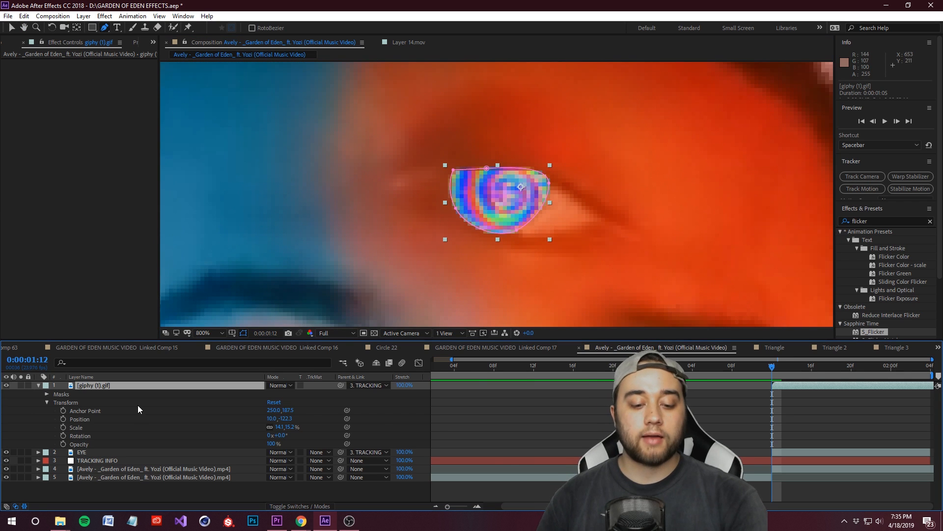
key(m)
key(m)
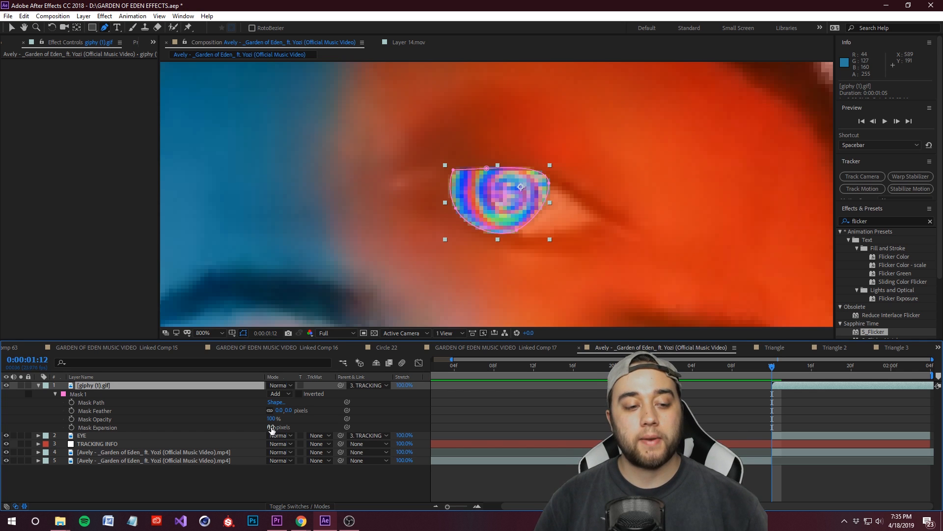
text(-)
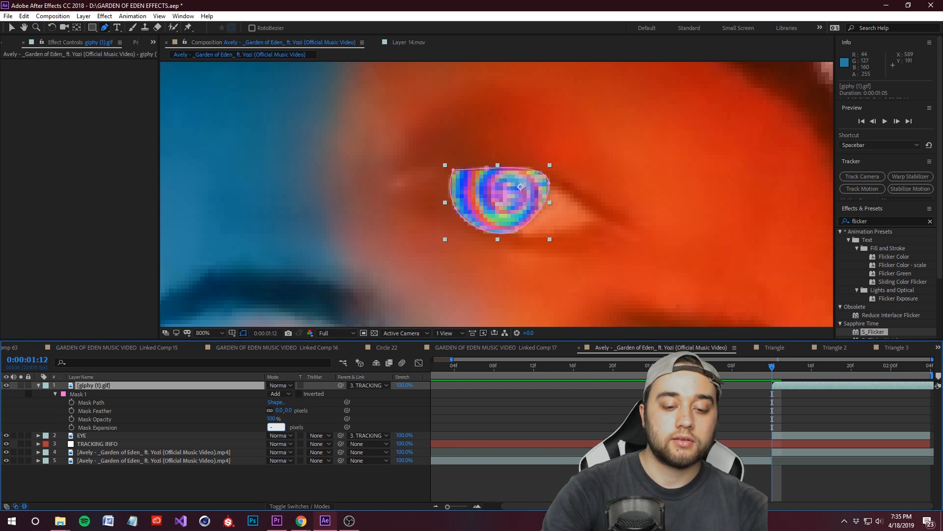
text(2)
key(Return)
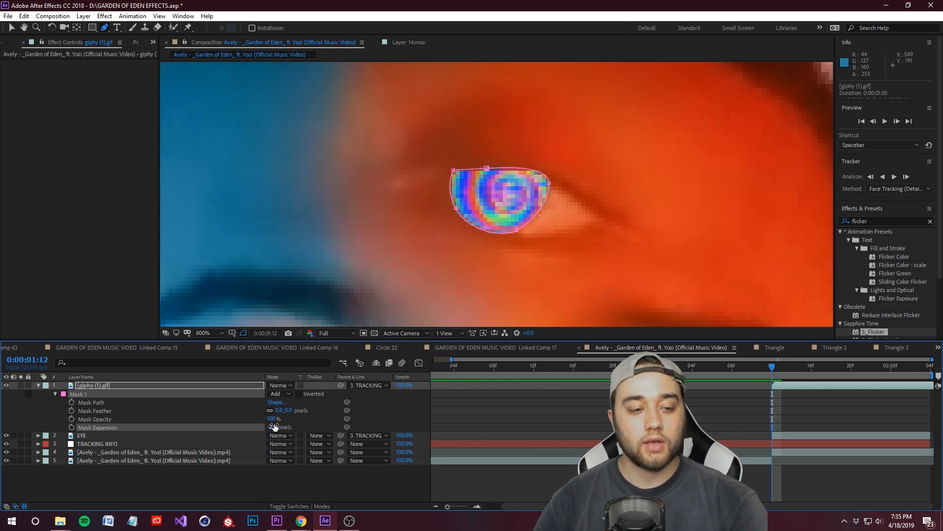
click(291, 413)
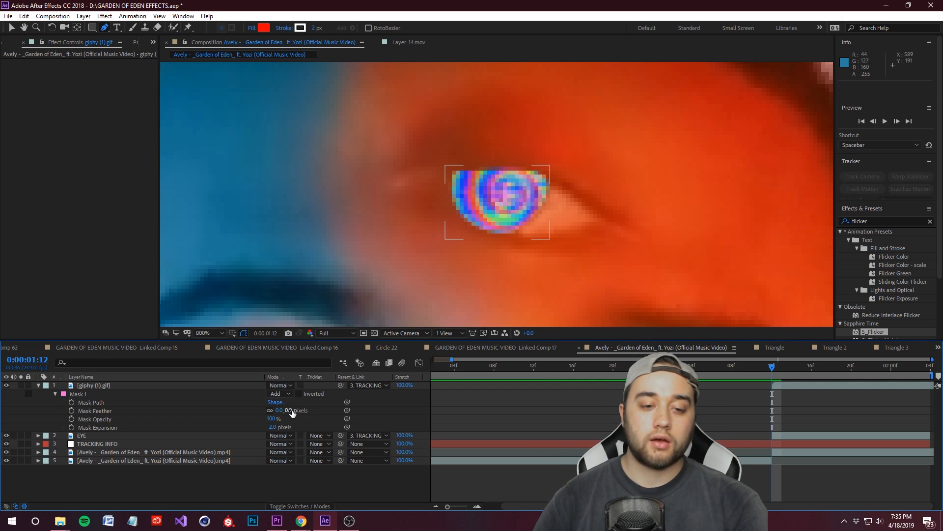
mouse_move(292, 412)
mouse_down()
mouse_move(305, 412)
mouse_move(262, 426)
mouse_move(301, 413)
mouse_up()
click(473, 469)
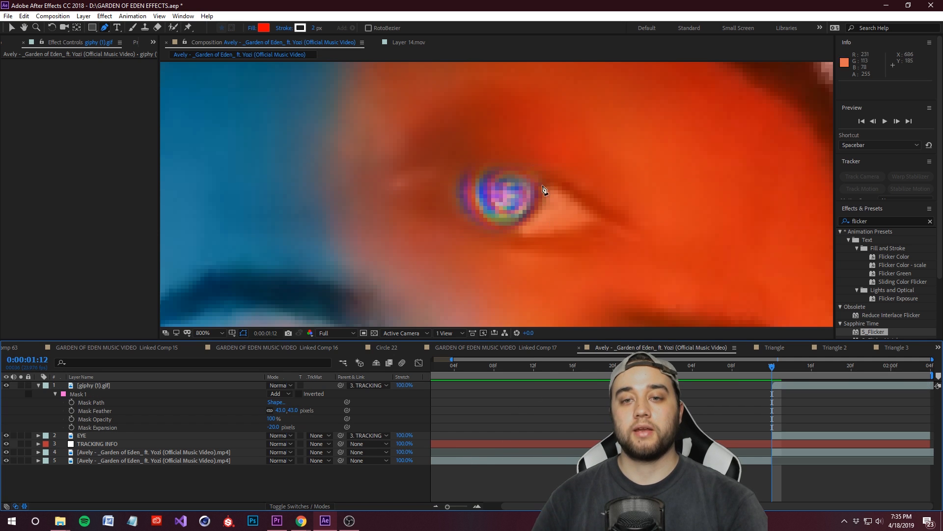
Step: Tighten Mask 1's expansion to -24 pixels and scrub from 0:00:01:12 to check how the spiral iris blends in
scroll(521, 212, down, 3)
scroll(491, 235, down, 2)
scroll(477, 251, up, 5)
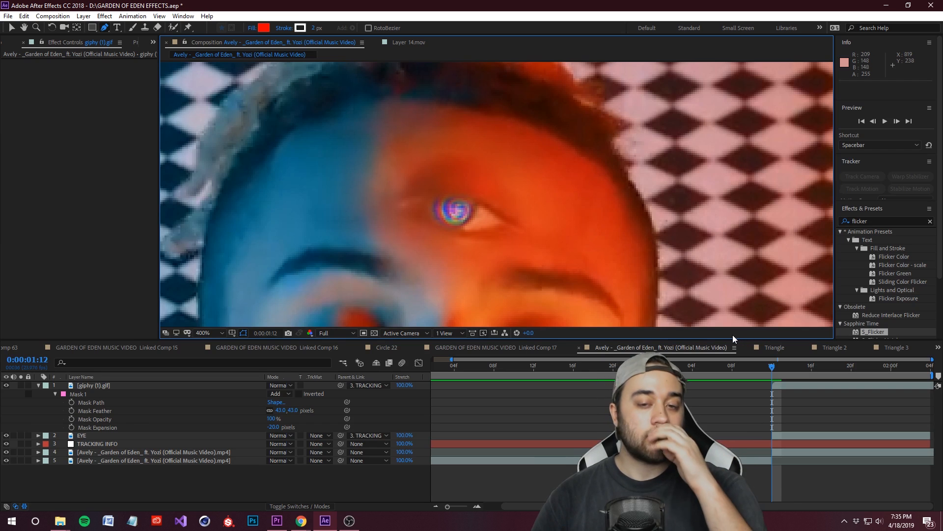
scroll(448, 219, up, 1)
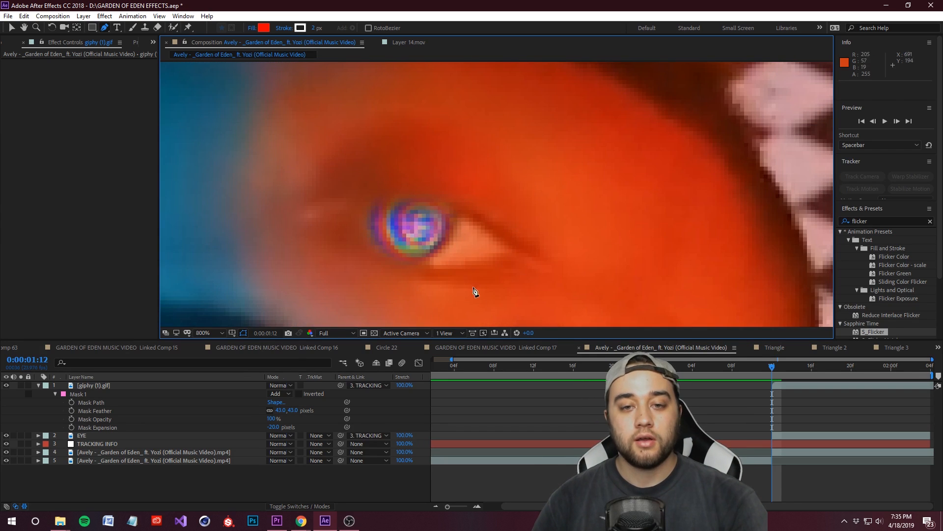
drag(273, 426, 262, 427)
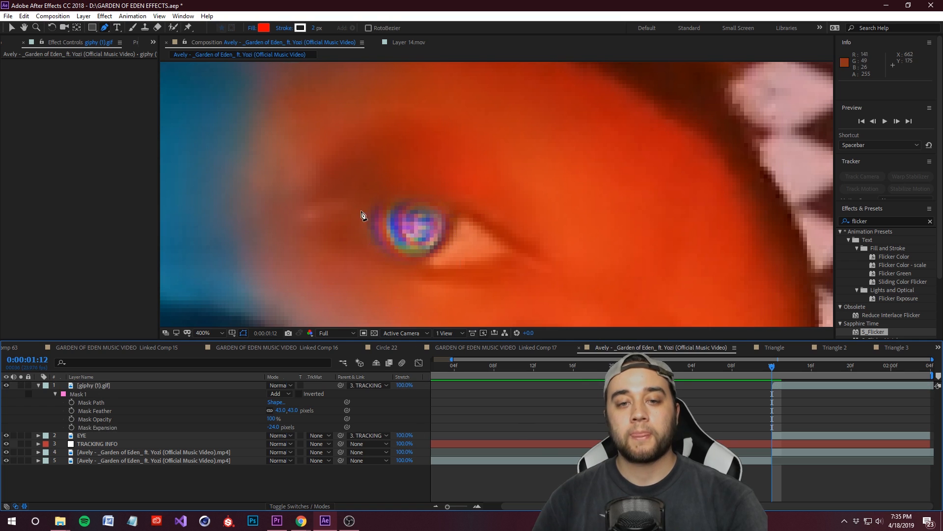
scroll(488, 189, down, 8)
scroll(488, 189, up, 4)
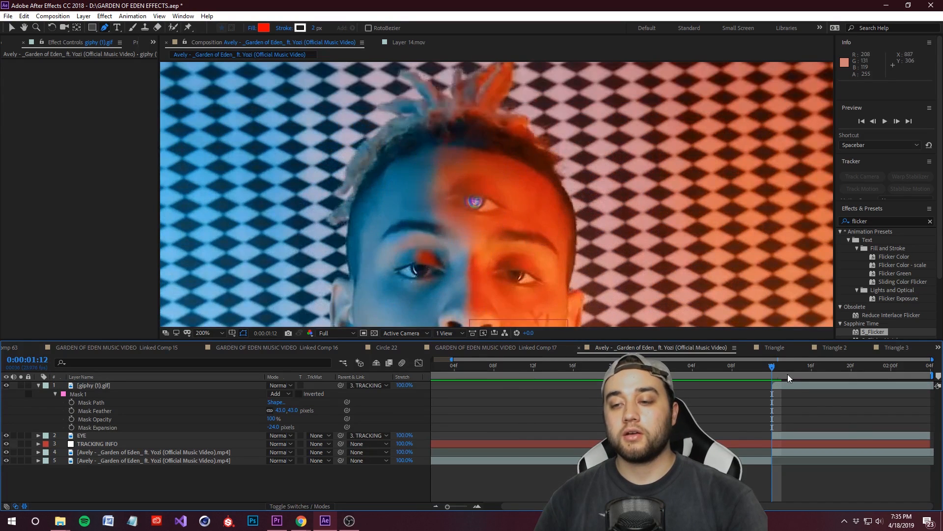
drag(780, 370, 771, 394)
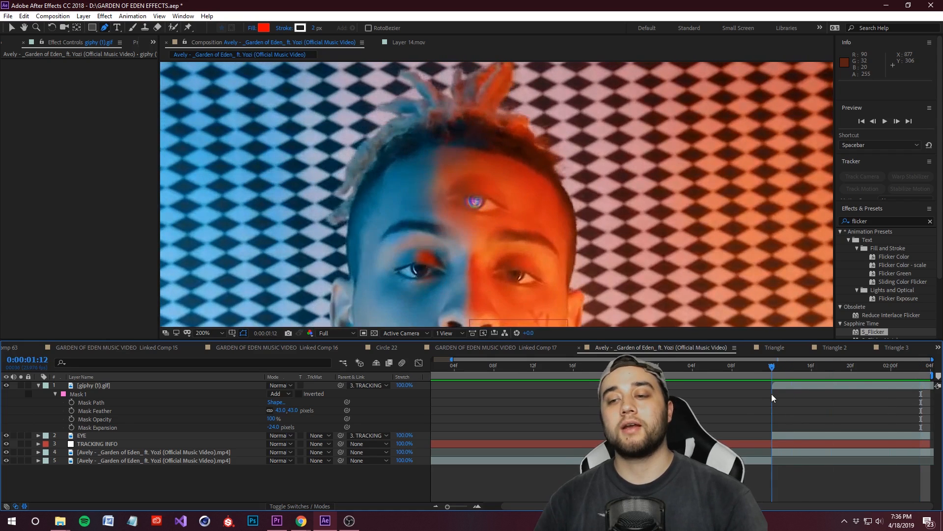
Step: Start keyframing the Mask Path of the GIF layer's Mask 1 at 0:00:01:12
click(81, 395)
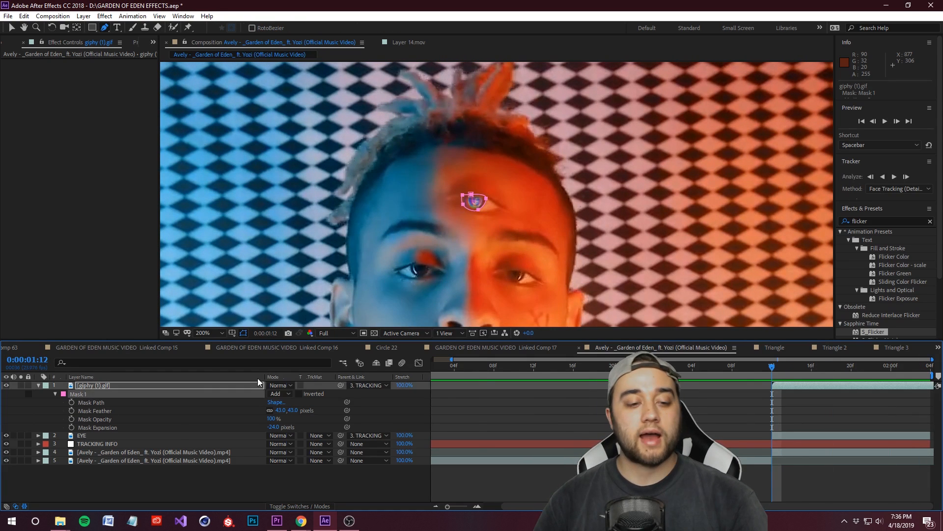
key(super)
click(565, 484)
click(77, 394)
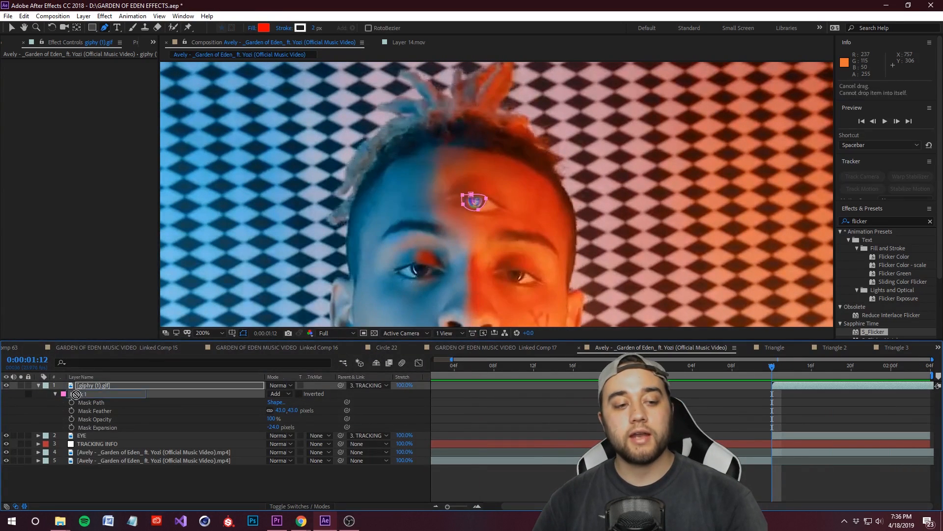
scroll(411, 268, up, 1)
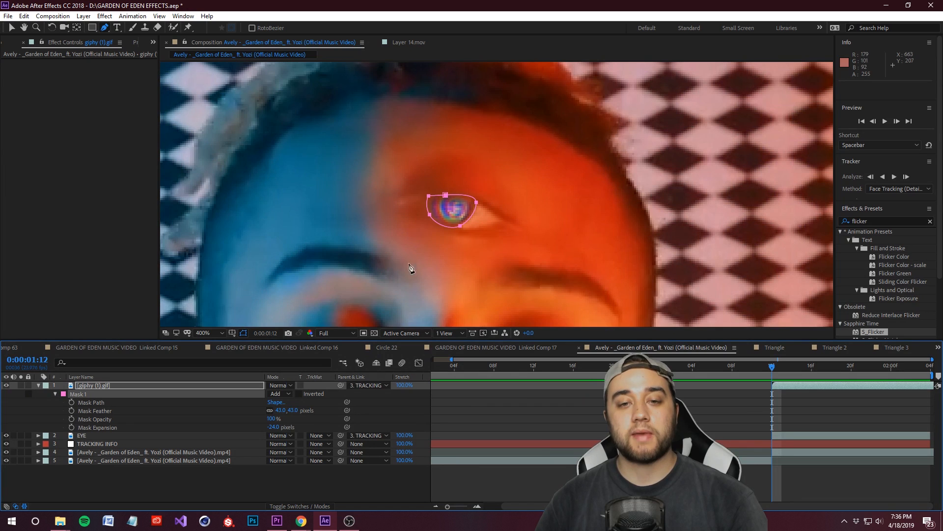
click(72, 403)
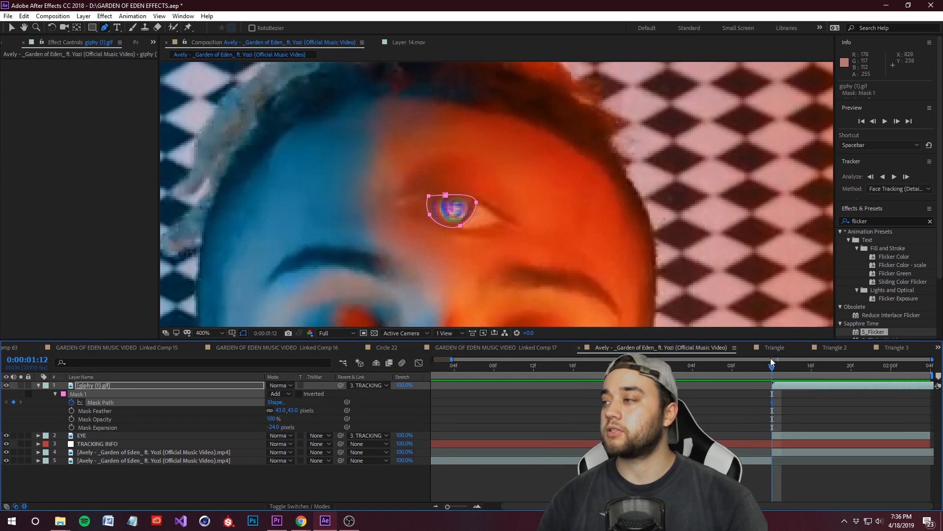
Step: Reposition Mask 1 over the third eye's iris at 0:00:01:21 and at 0:00:02:03 to keyframe its path
drag(777, 366, 863, 367)
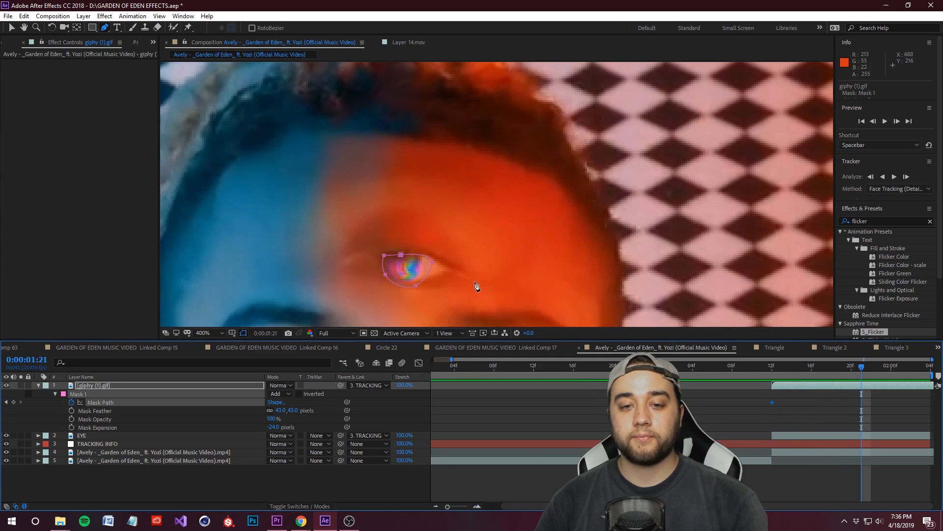
drag(432, 260, 428, 257)
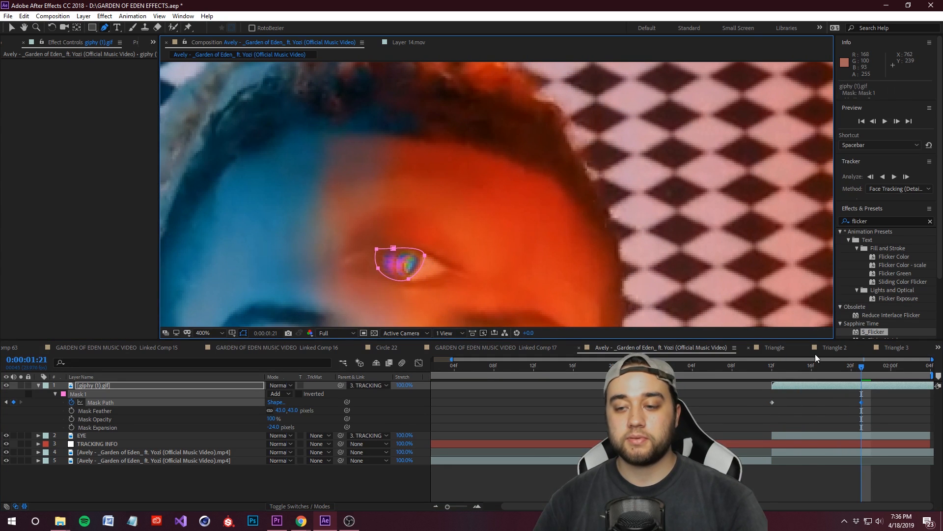
drag(860, 367, 911, 367)
drag(399, 281, 394, 276)
click(837, 408)
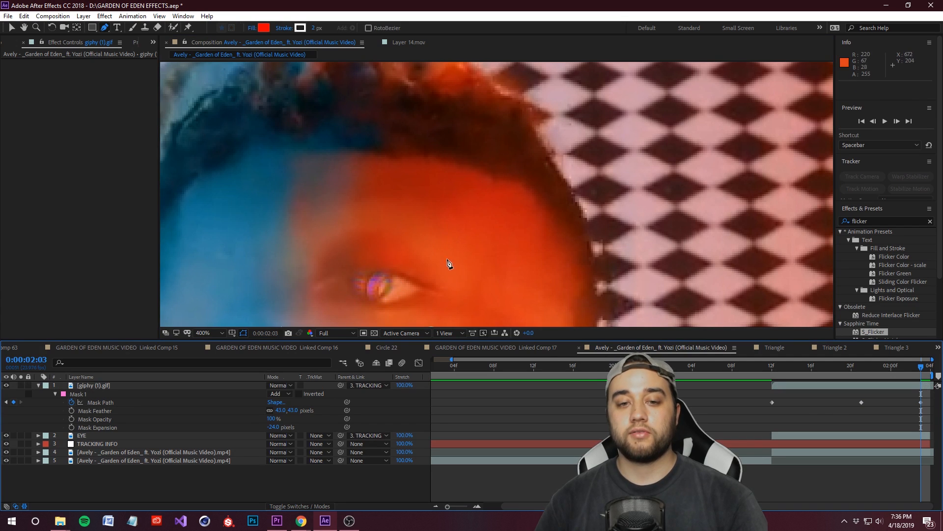
Step: Play back the clip with the whole frame in view to check how the animated mask follows the iris
drag(448, 264, 574, 160)
scroll(576, 196, down, 1)
scroll(578, 200, down, 1)
drag(887, 366, 874, 392)
key(space)
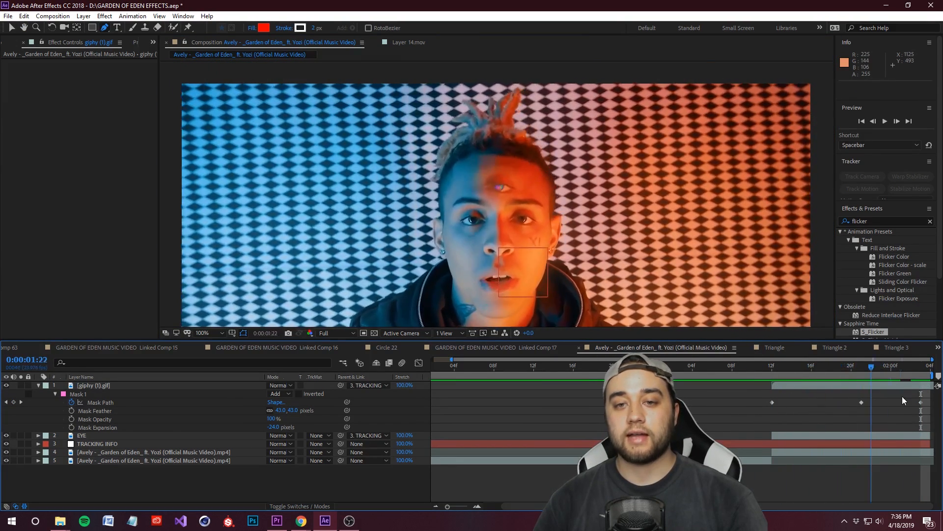
key(space)
Step: Apply the Sapphire S_Flicker effect to the spiral GIF layer
scroll(535, 182, up, 1)
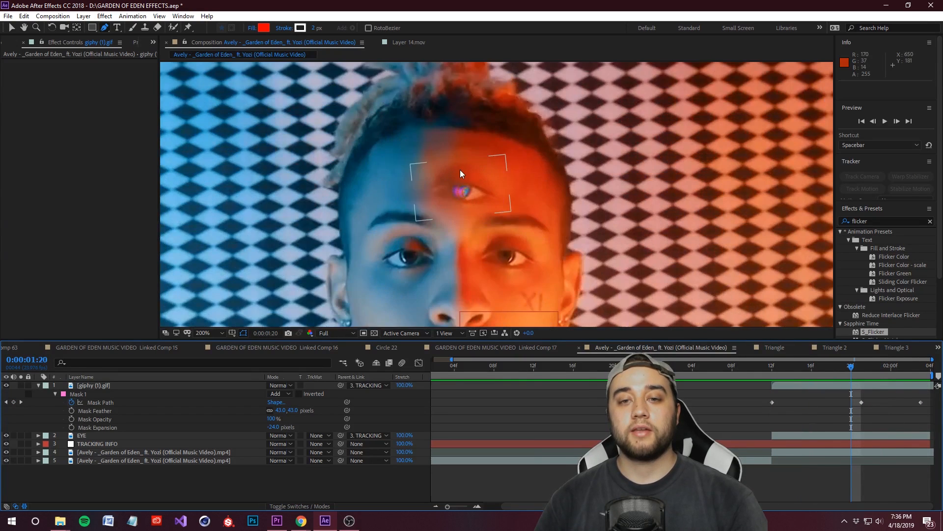
scroll(460, 170, up, 1)
click(884, 220)
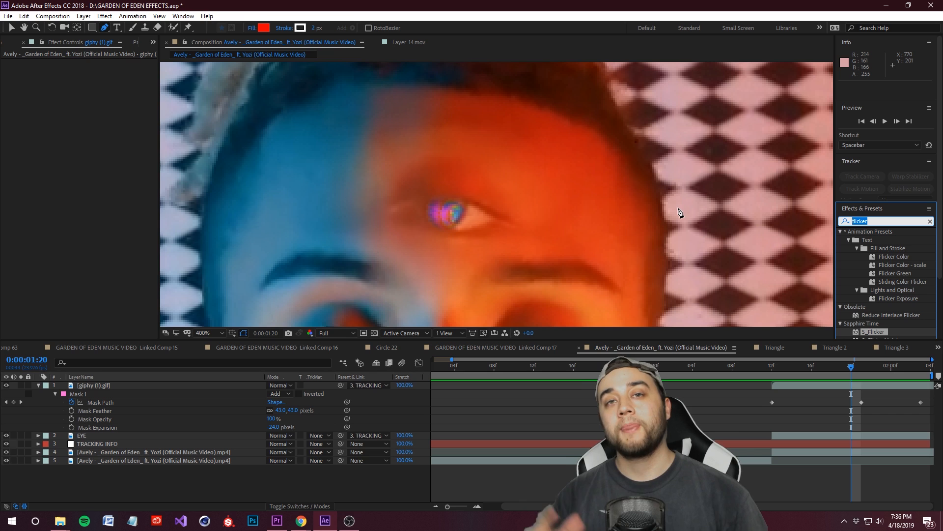
drag(884, 333, 107, 388)
Step: Search the effects for "glow" and apply S_Glow to the spiral GIF layer
click(884, 221)
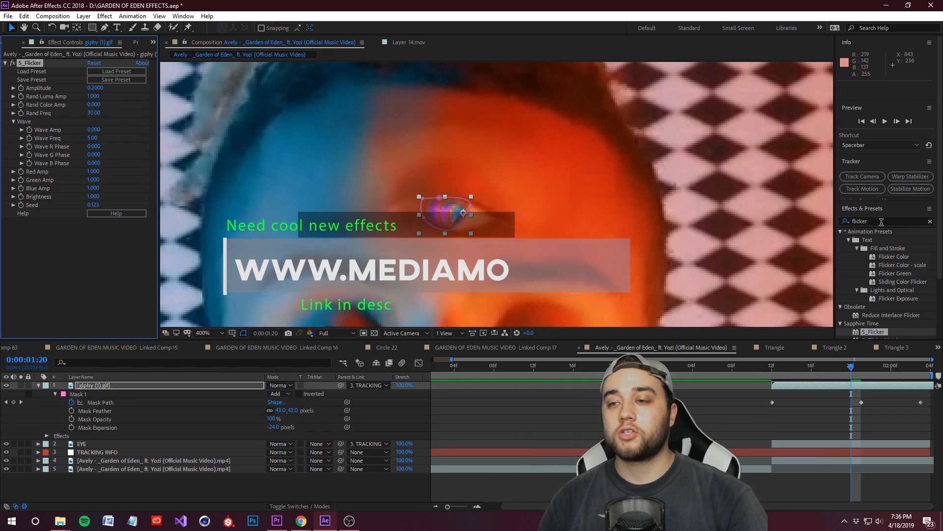
text(glow)
drag(872, 281, 94, 386)
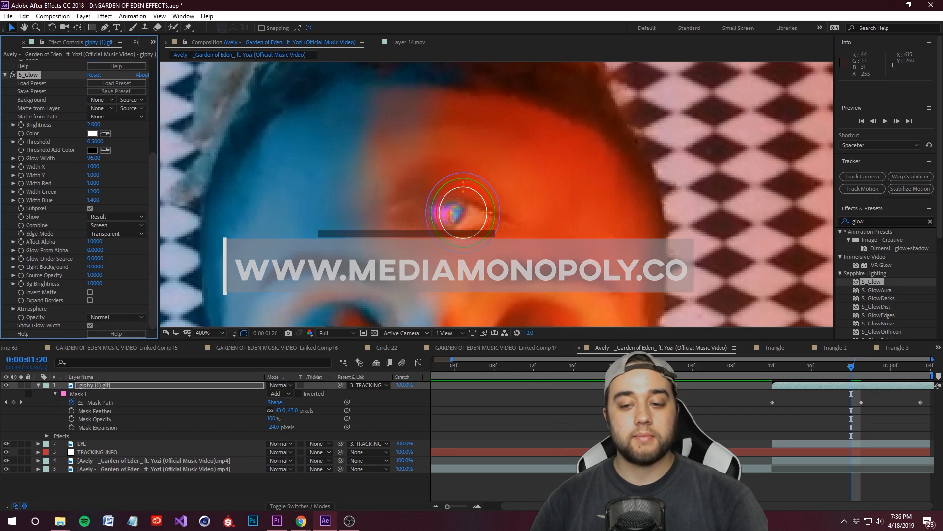
Step: Lower S_Glow's Threshold to about 0.18 and its Glow Width to about 63, and check the glow in the full frame
click(13, 141)
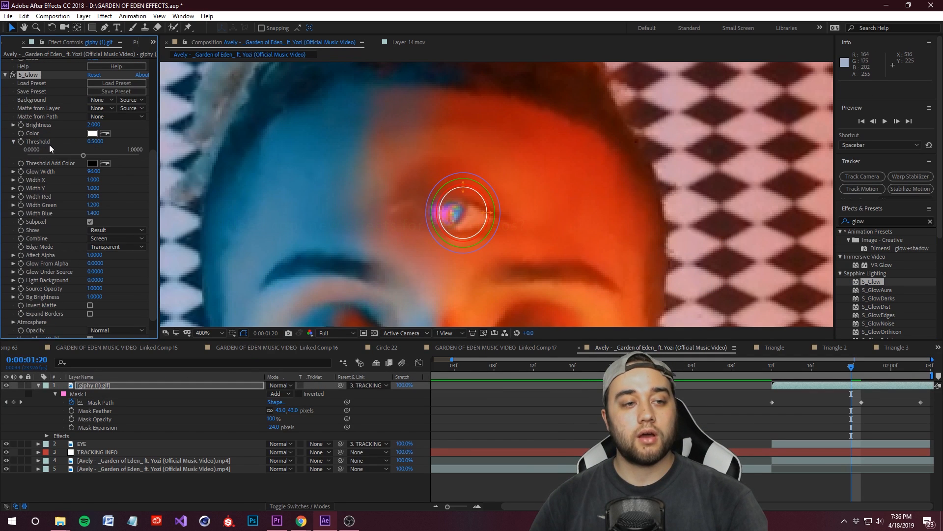
drag(86, 155, 36, 188)
click(13, 172)
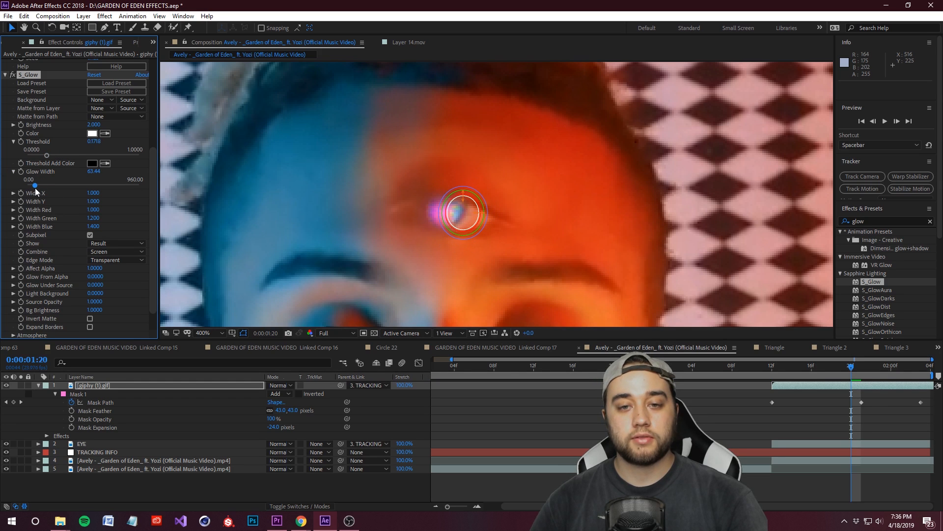
click(544, 392)
scroll(501, 257, down, 2)
drag(852, 367, 851, 404)
Step: Collapse the S_Glow settings and set S_Flicker's Amplitude to 1
click(5, 75)
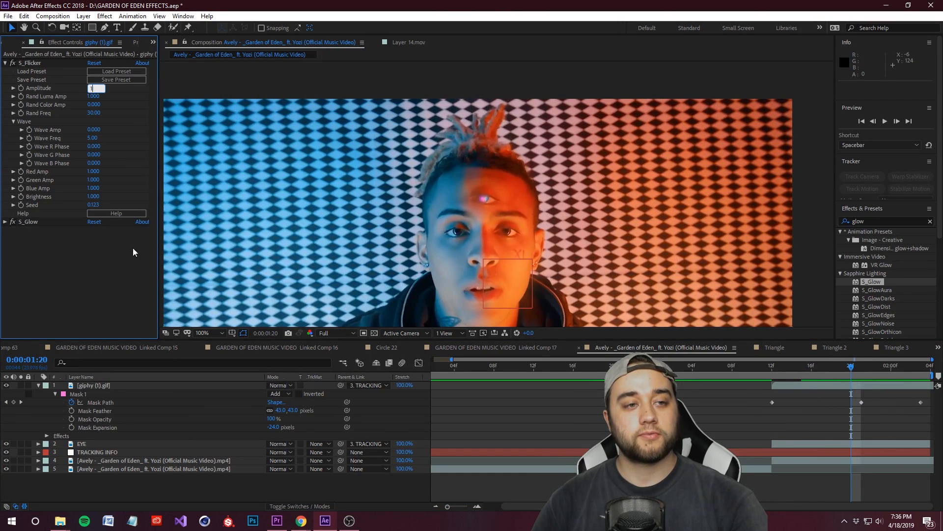
text(1)
key(Return)
drag(851, 367, 812, 379)
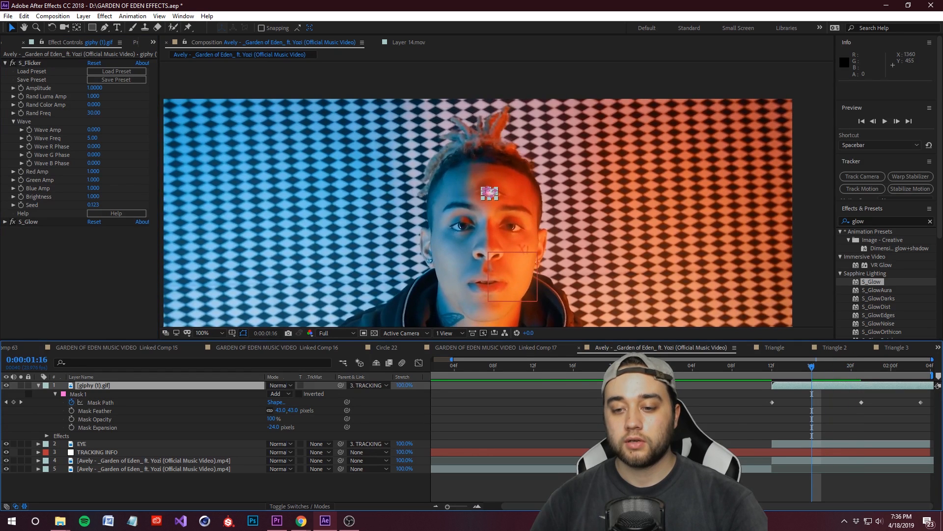
Step: Scrub through the clip to review the flickering, glowing iris up close and save the project
click(708, 484)
drag(895, 381, 830, 400)
scroll(550, 229, up, 1)
drag(549, 229, 546, 215)
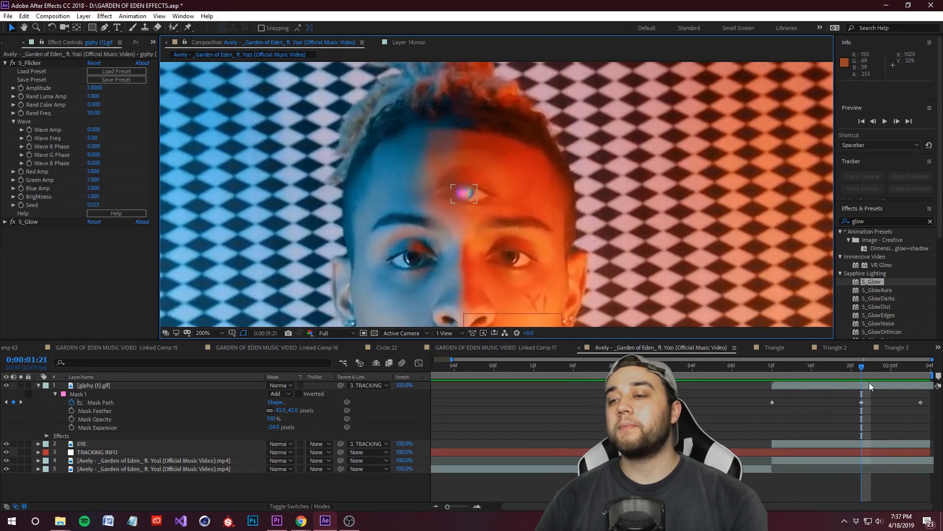
drag(863, 368, 872, 405)
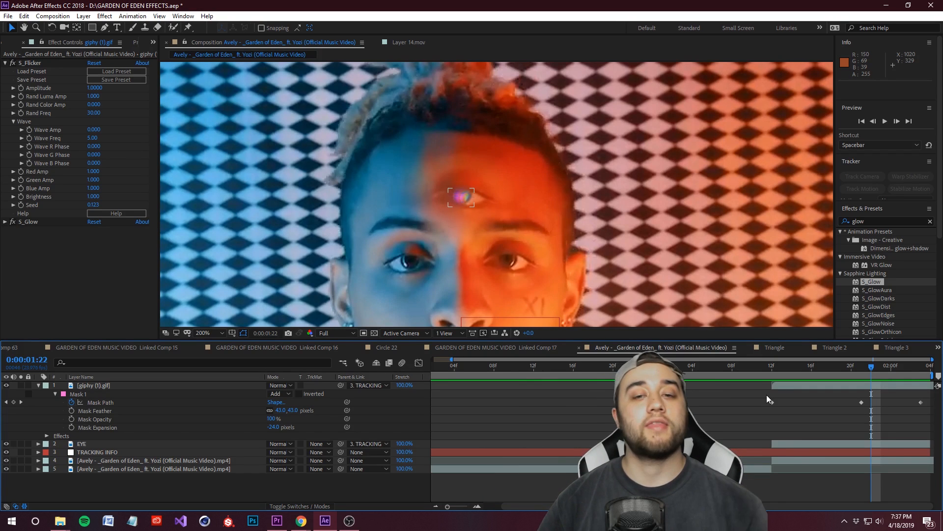
drag(872, 366, 791, 397)
click(8, 16)
click(28, 106)
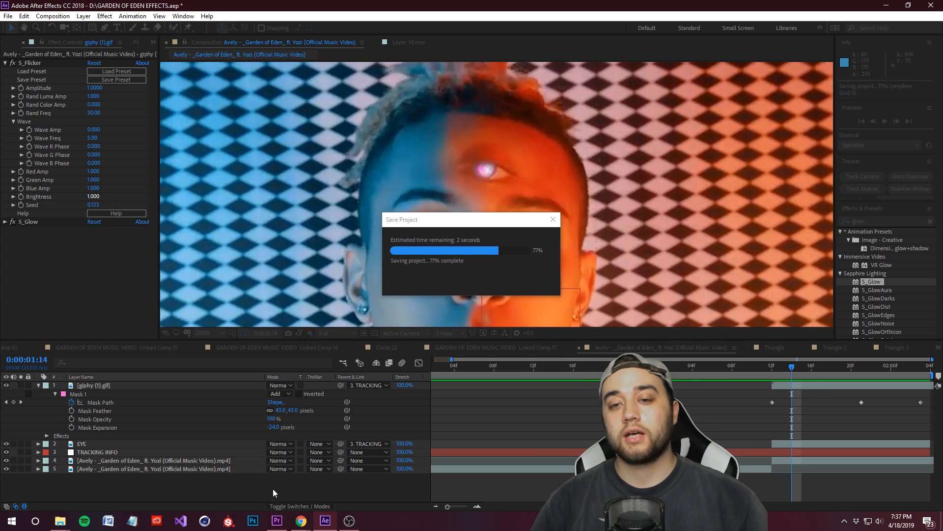
Step: Create a black 1280 x 720 px solid named LINE above the other layers
right_click(228, 484)
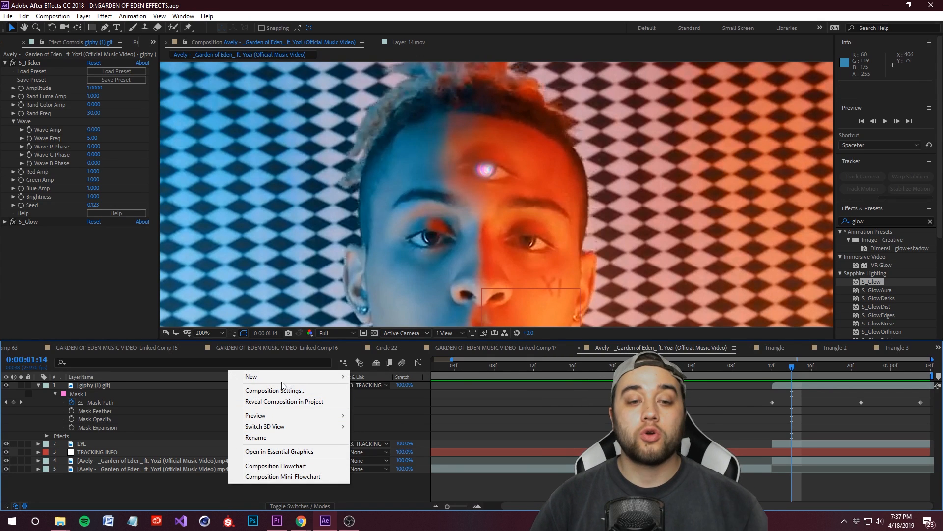
mouse_move(284, 379)
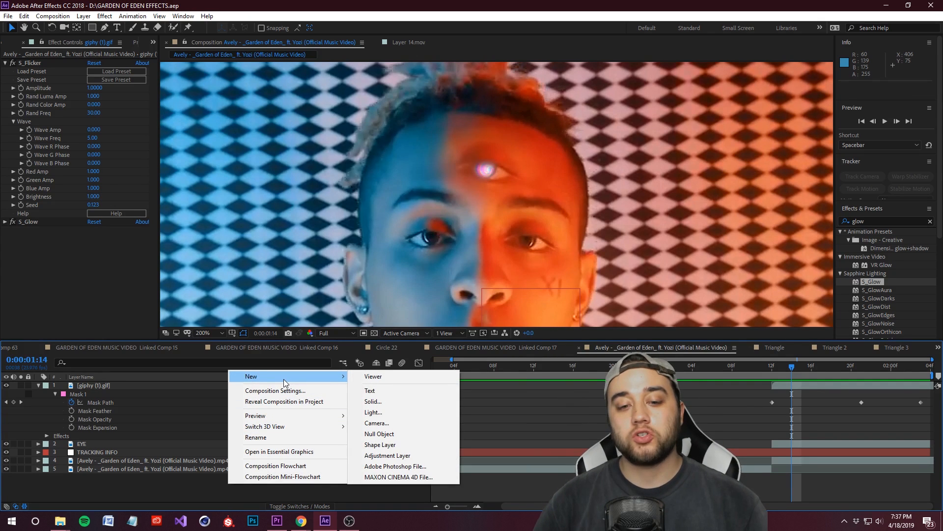
click(388, 403)
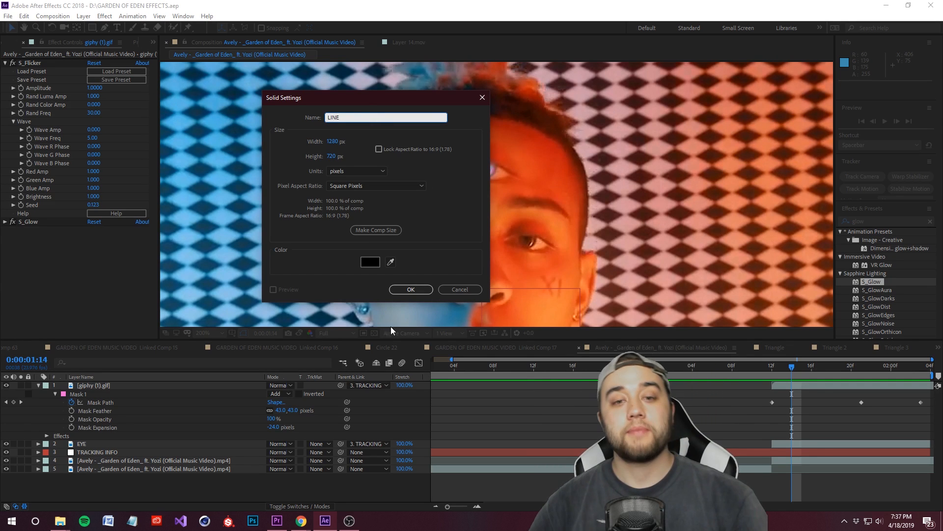
key(Return)
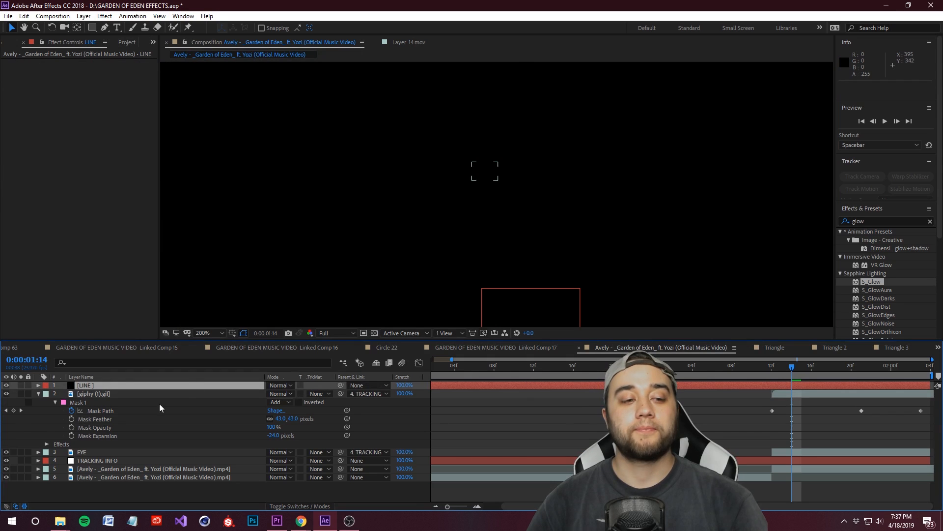
scroll(458, 177, down, 2)
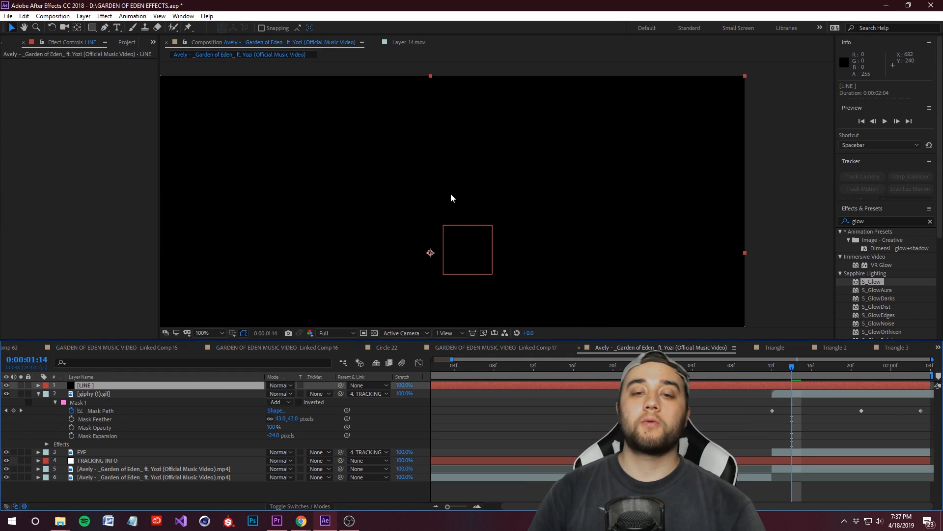
scroll(452, 197, down, 1)
Step: Search the effects for "beam" and apply the Beam effect to the LINE solid
click(871, 222)
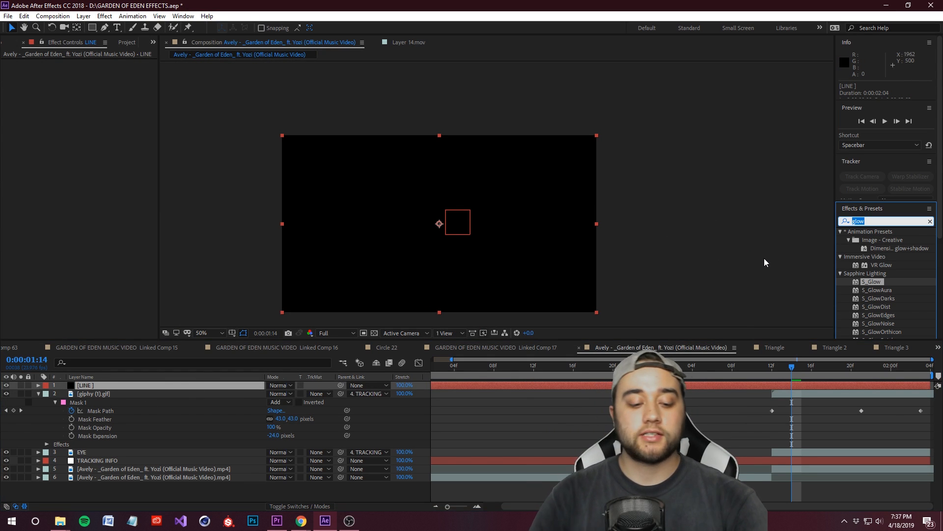
text(beam)
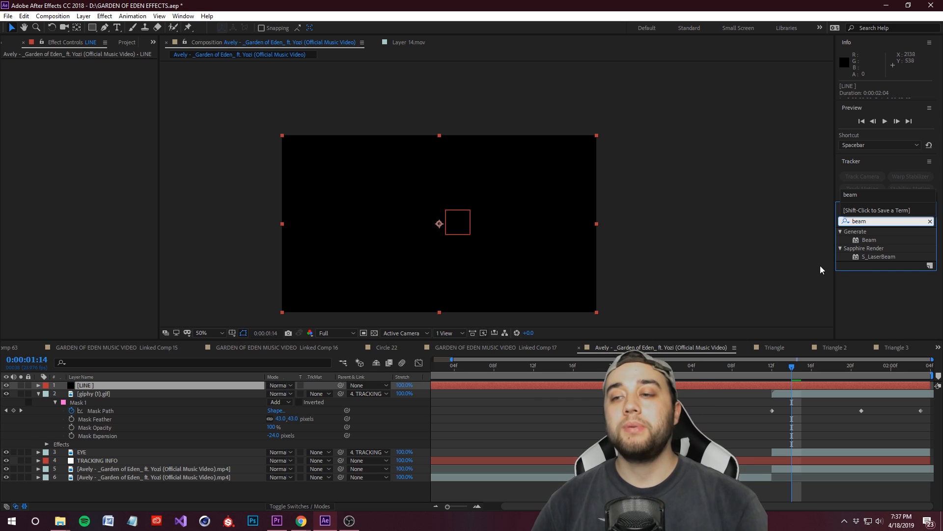
drag(868, 240, 85, 386)
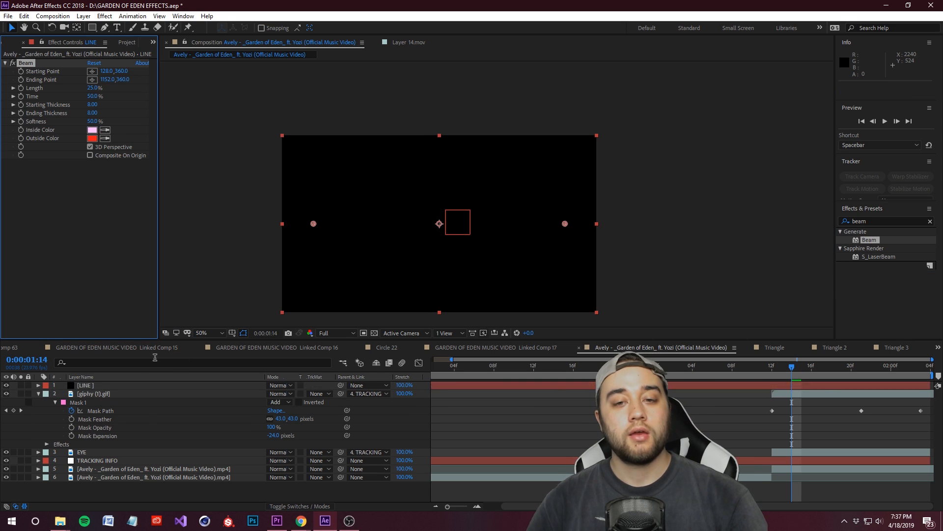
Step: Move the beam's ending point to about 951, 33, above and to the right of the performer's head
scroll(490, 218, up, 2)
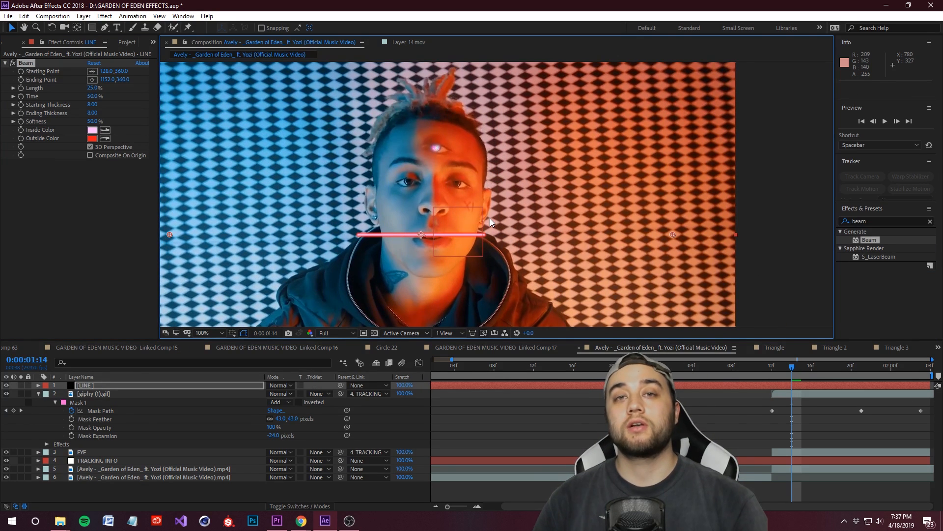
scroll(432, 237, up, 1)
drag(418, 191, 443, 230)
scroll(440, 290, down, 1)
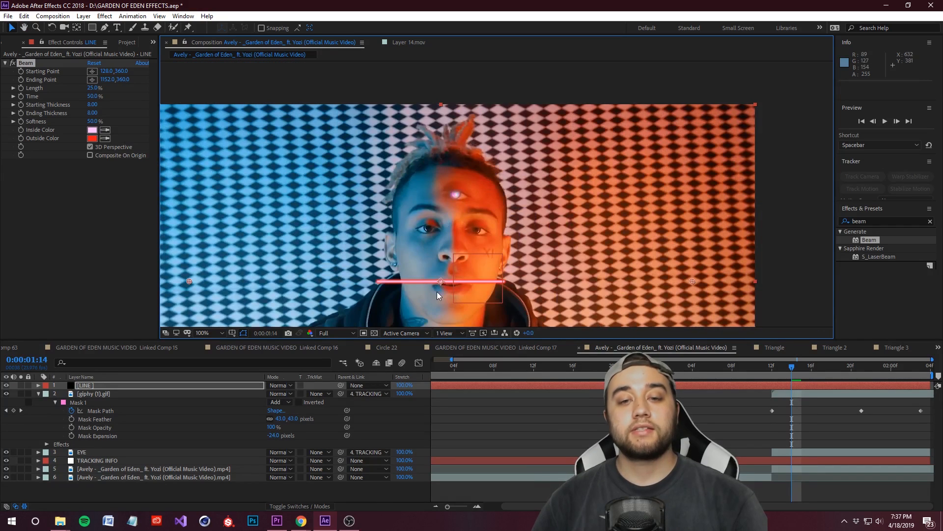
drag(437, 291, 446, 254)
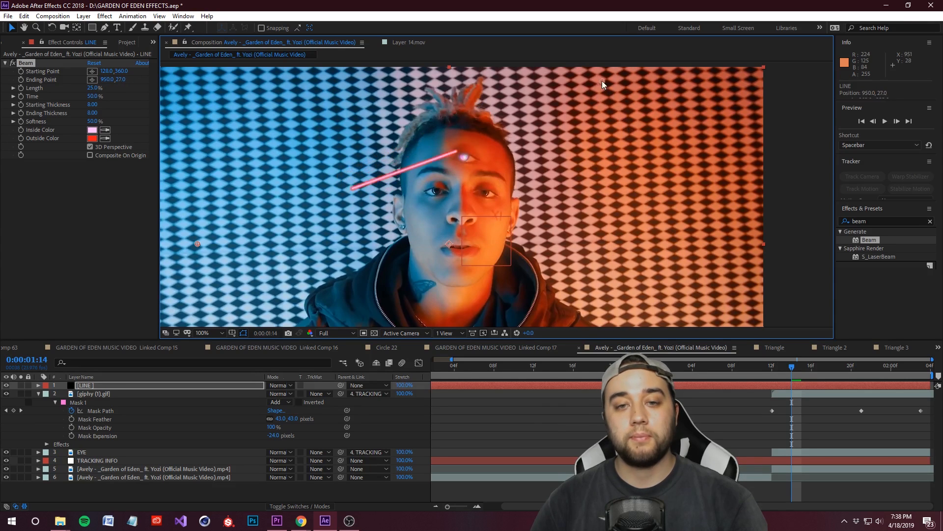
Step: Set the beam's inside and outside colors to white and its starting and ending thickness to 3
click(92, 130)
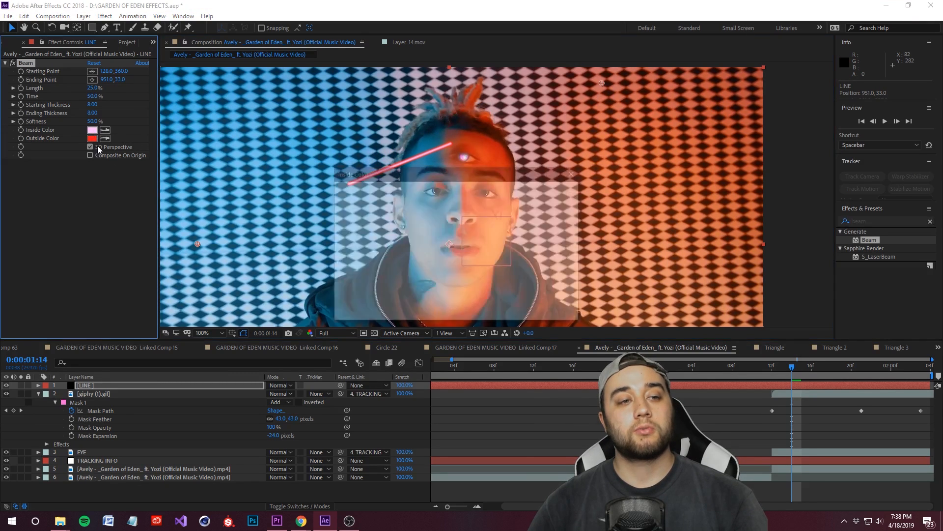
click(549, 190)
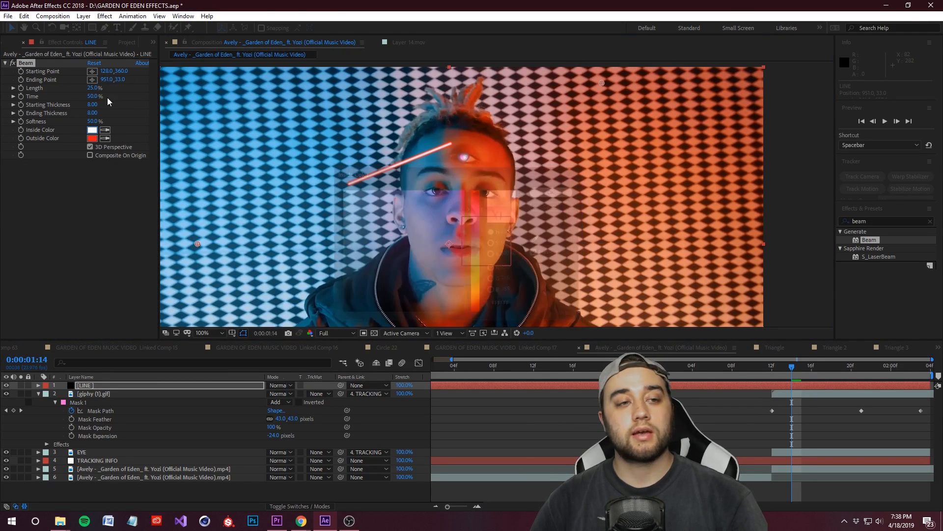
click(92, 138)
drag(364, 206, 339, 188)
click(551, 190)
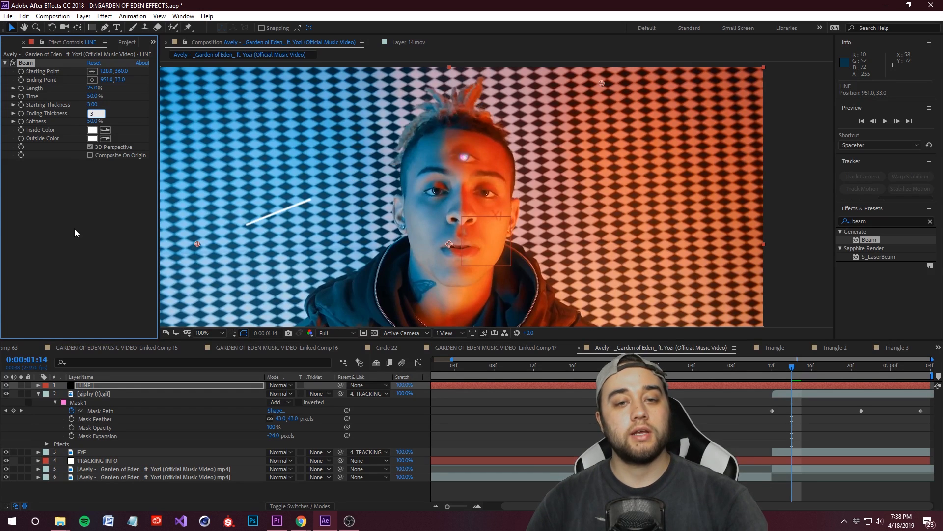
key(Return)
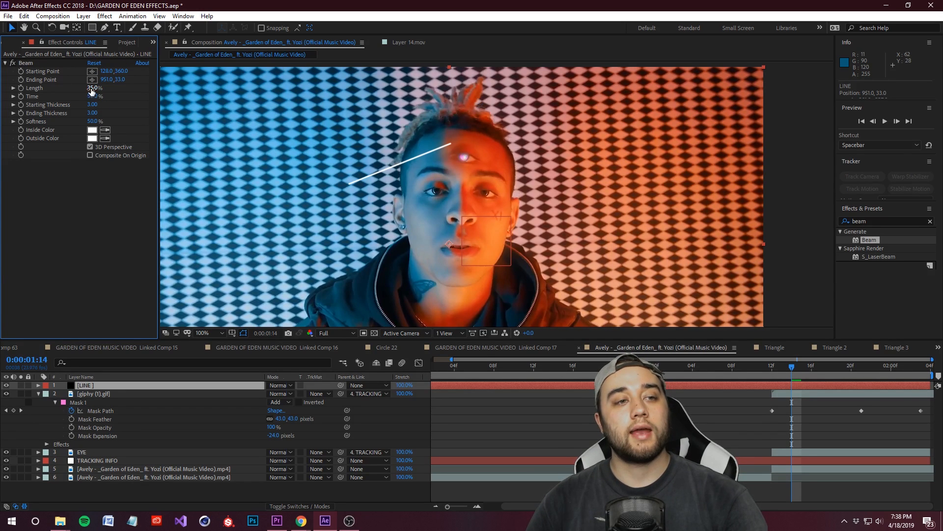
Step: Set the beam's length to 100% and place its starting point at about 608, 194, beside the third eye
drag(91, 90, 515, 244)
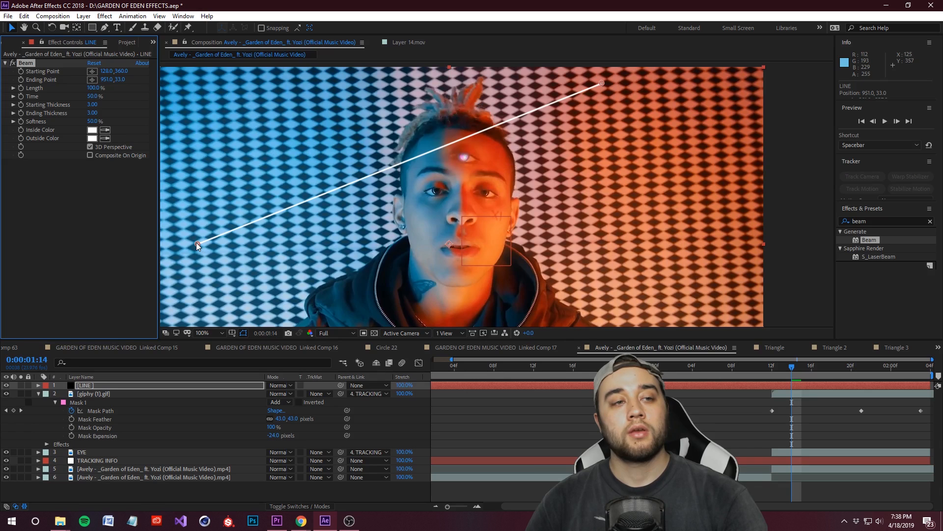
drag(196, 243, 404, 176)
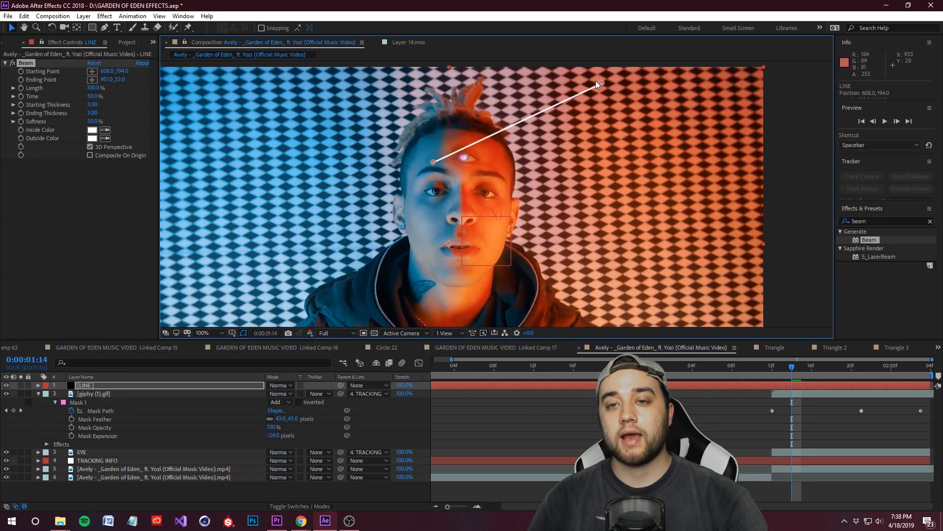
Step: Shorten the beam into the triangle's left side beside the third eye, running from about 625, 196 to 658, 136
key(z)
click(455, 153)
scroll(455, 146, up, 2)
drag(375, 205, 411, 196)
drag(479, 98, 458, 97)
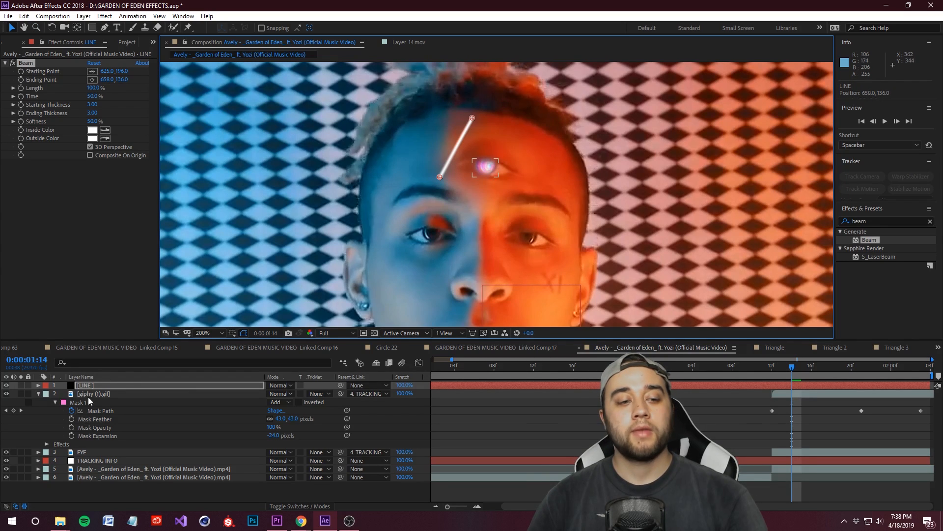
Step: Duplicate the LINE layer and move the copy's ending point to about 714, 197.5 to form the triangle's base
click(96, 388)
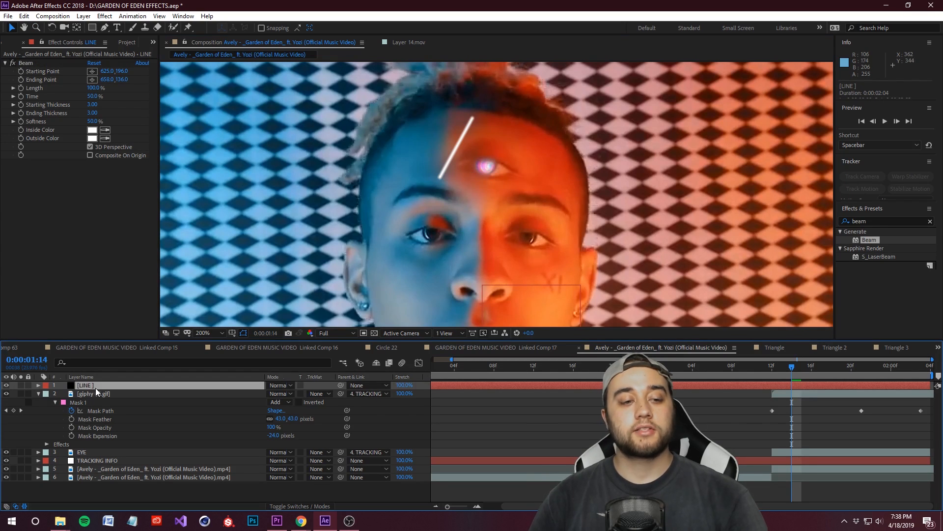
key(ctrl+d)
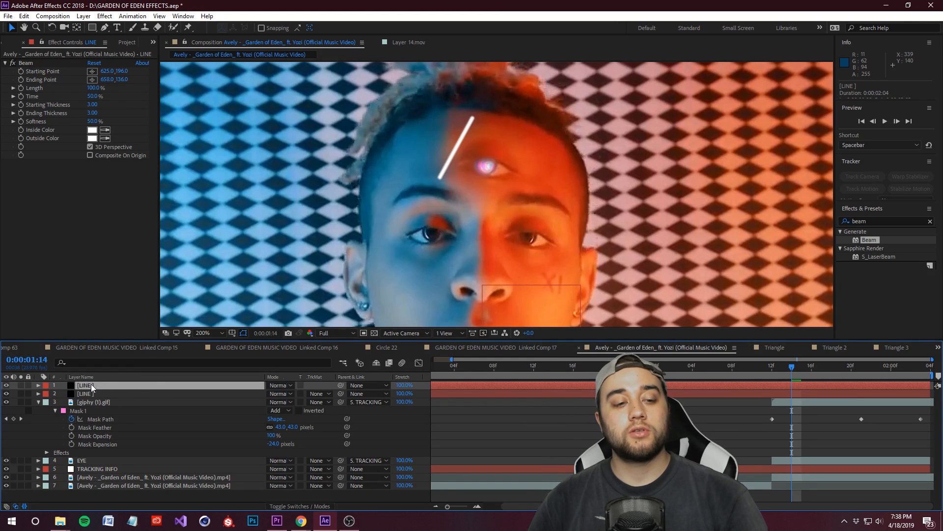
click(30, 63)
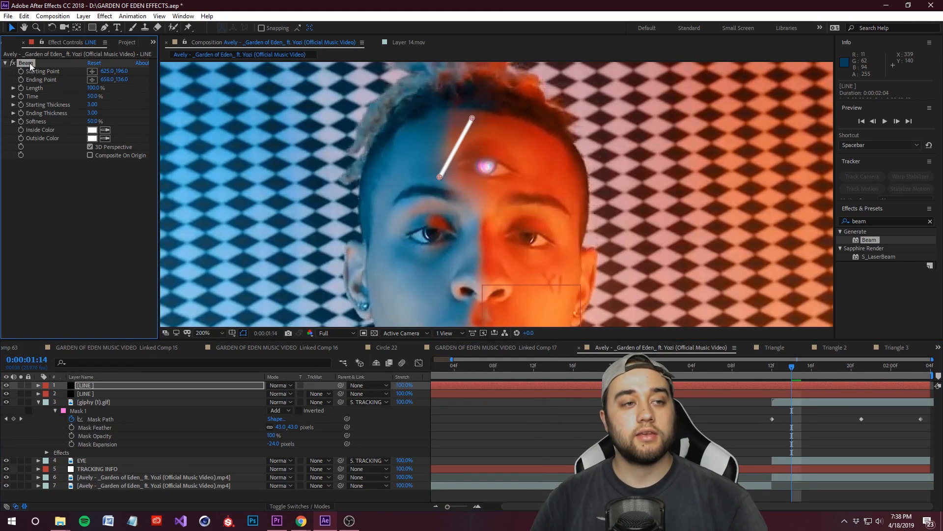
drag(471, 118, 526, 178)
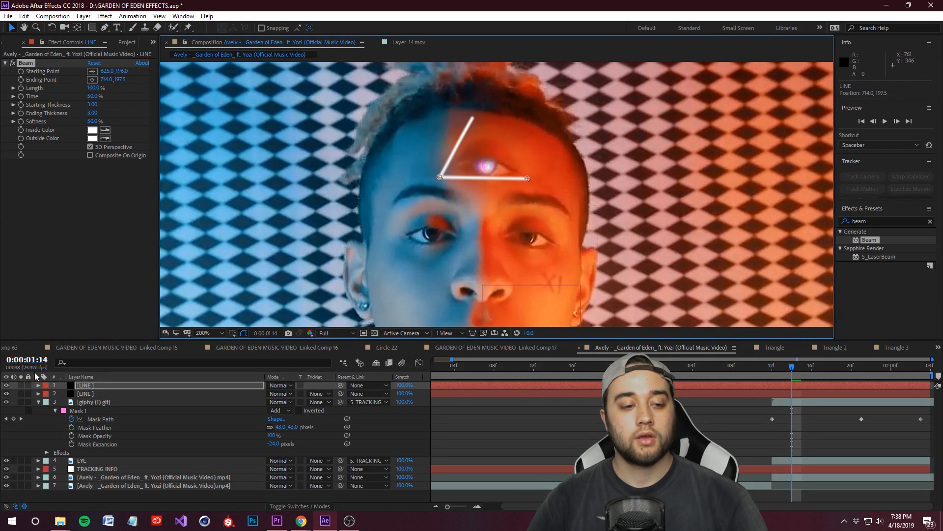
Step: Duplicate the base line and move the copy's starting point to about 674.5, 136 to form the triangle's right side
key(ctrl+d)
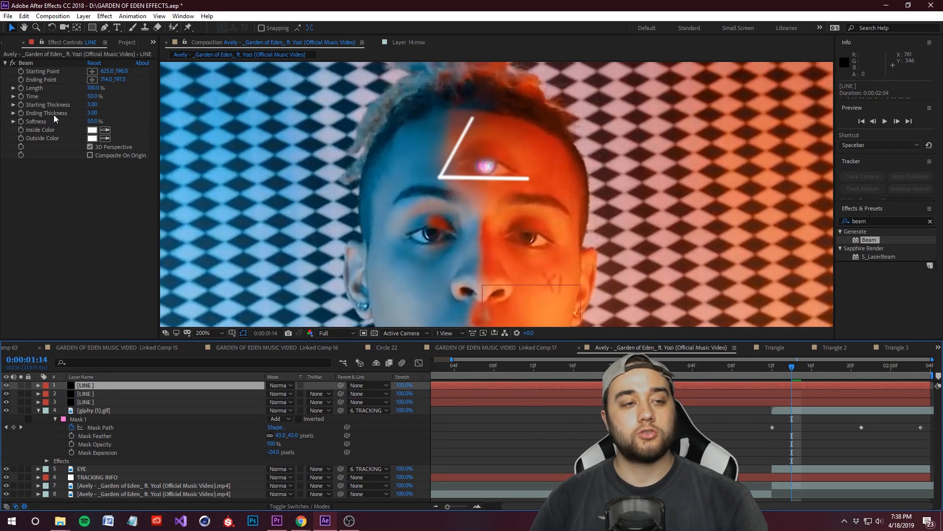
click(21, 64)
drag(439, 178, 488, 117)
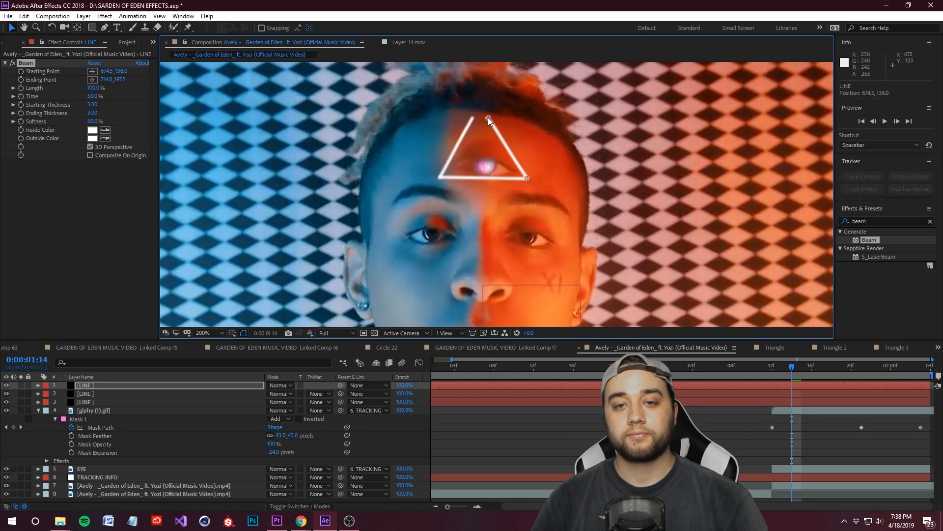
Step: Close the triangle's apex by moving the upper ends of both side beams together at about 668, 137
scroll(488, 117, up, 2)
click(94, 401)
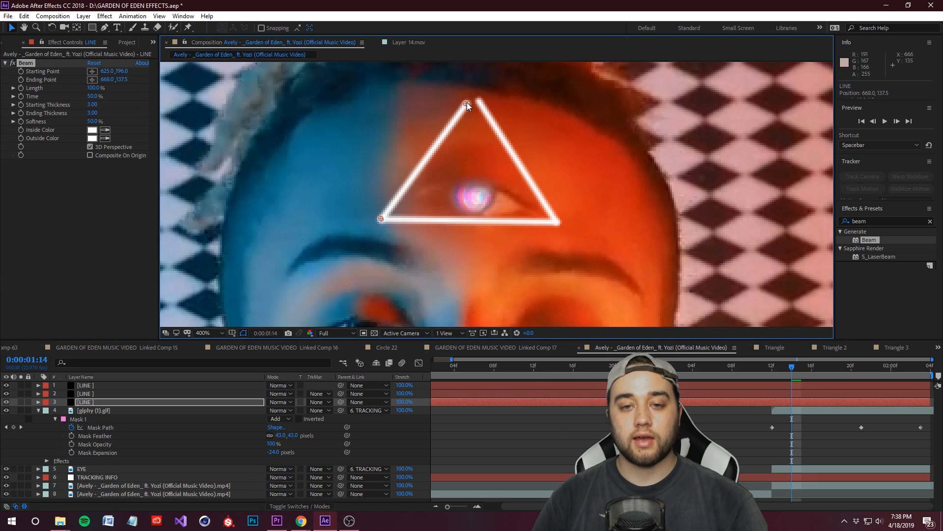
click(116, 386)
click(22, 59)
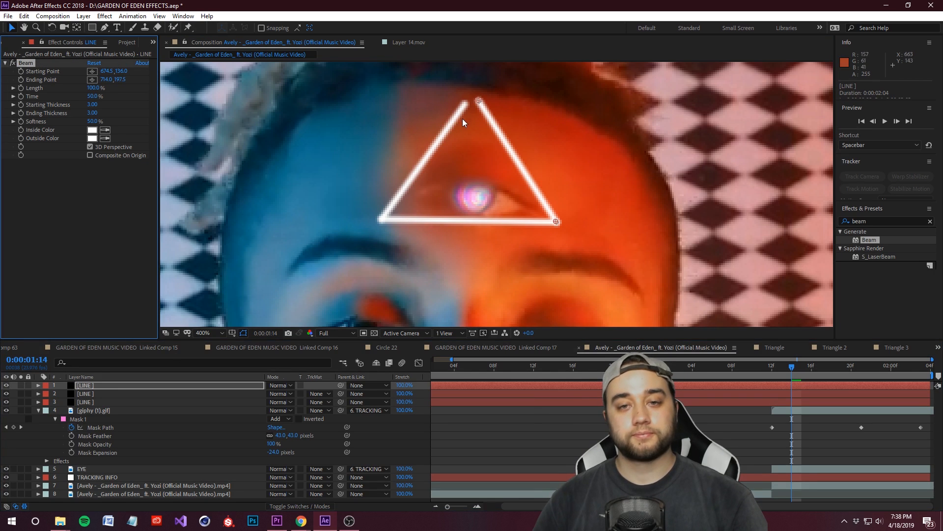
drag(479, 101, 470, 104)
scroll(467, 93, up, 2)
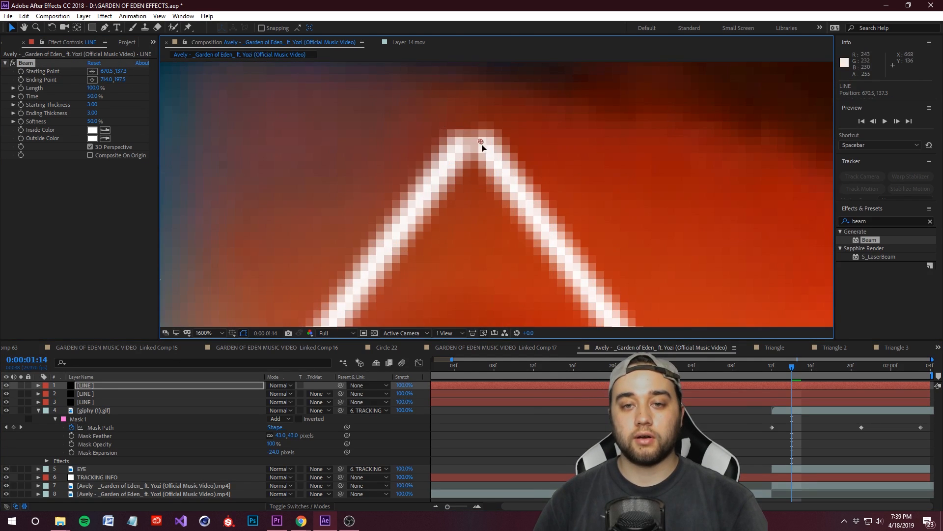
drag(481, 142, 472, 143)
click(97, 403)
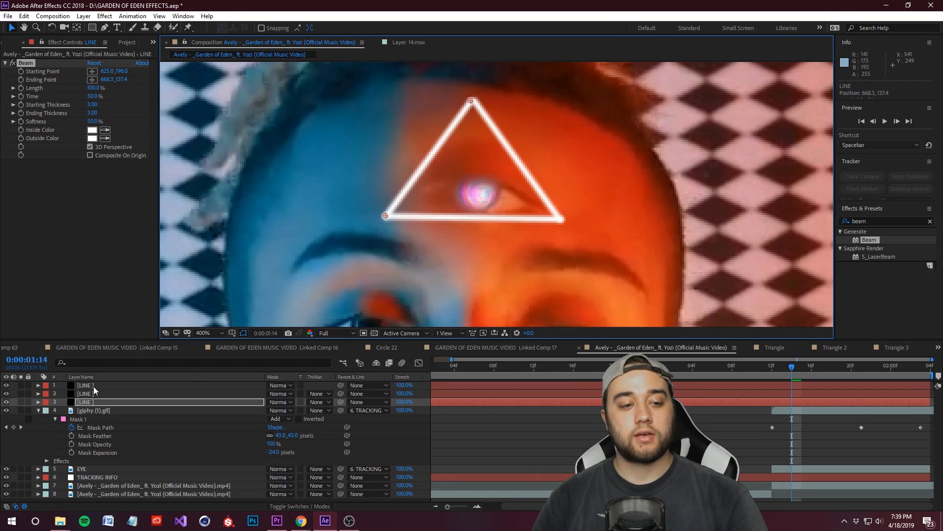
Step: Select all three LINE layers and shift the triangle so it surrounds the third eye at frame 0:00:01:12
shift+click(93, 387)
drag(541, 224, 547, 232)
scroll(527, 290, down, 2)
key(space)
drag(532, 263, 469, 194)
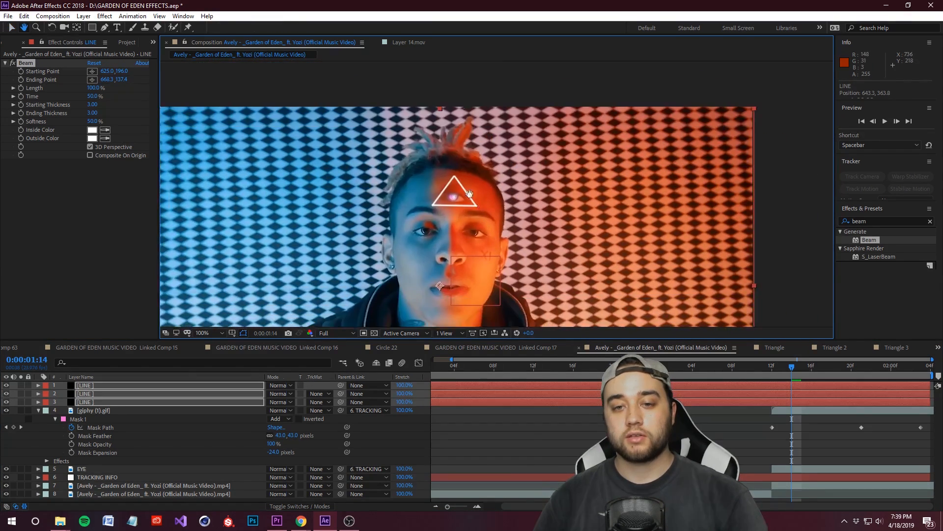
scroll(469, 194, up, 2)
drag(792, 373, 769, 379)
drag(460, 185, 462, 179)
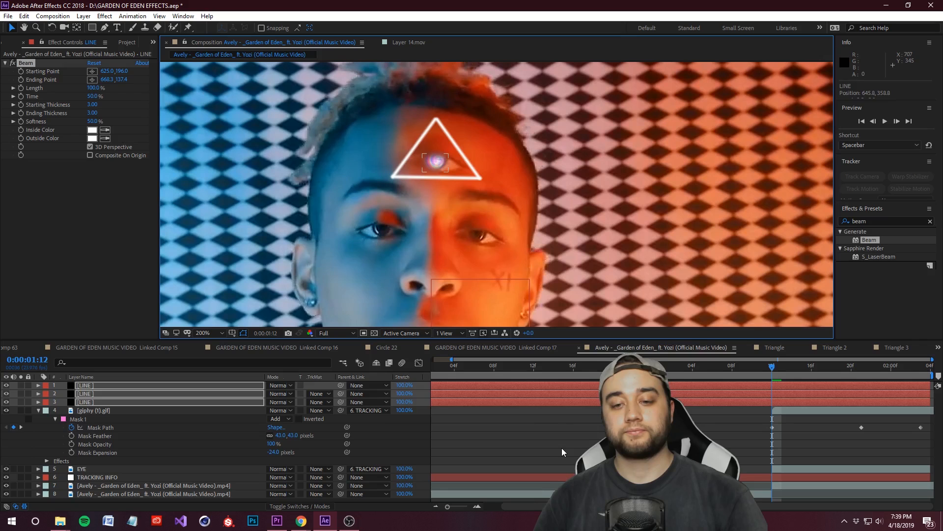
Step: Make the triangle's left line flicker by keyframing its opacity alternately to 0% and 100% on successive frames from 0:00:01:12
click(564, 462)
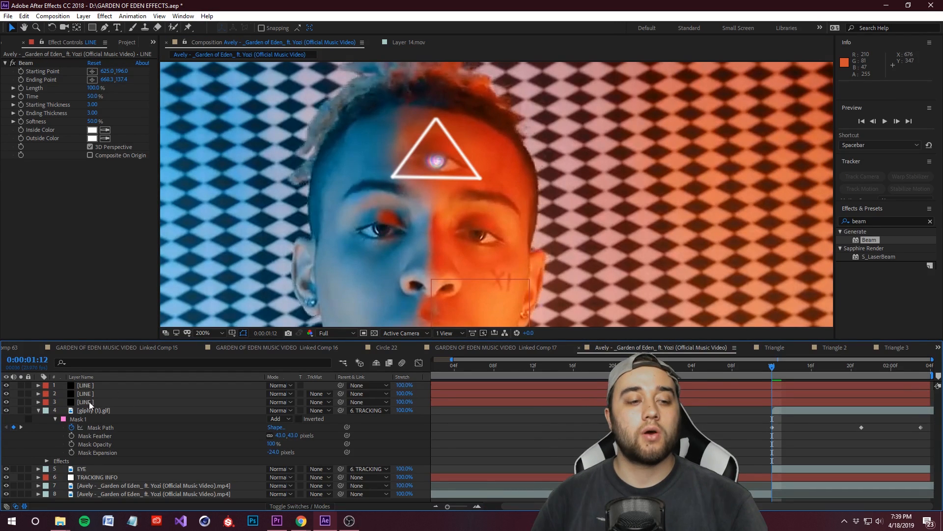
click(38, 402)
click(47, 419)
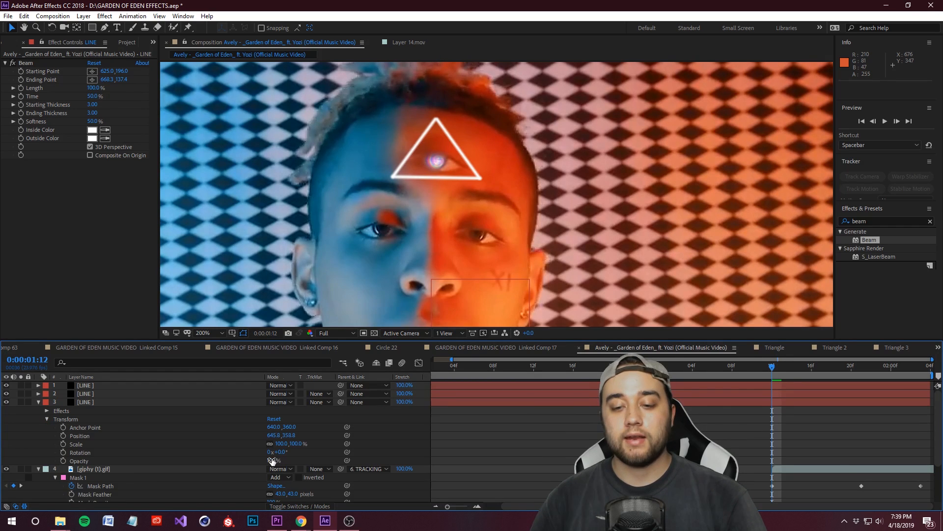
drag(269, 460, 107, 445)
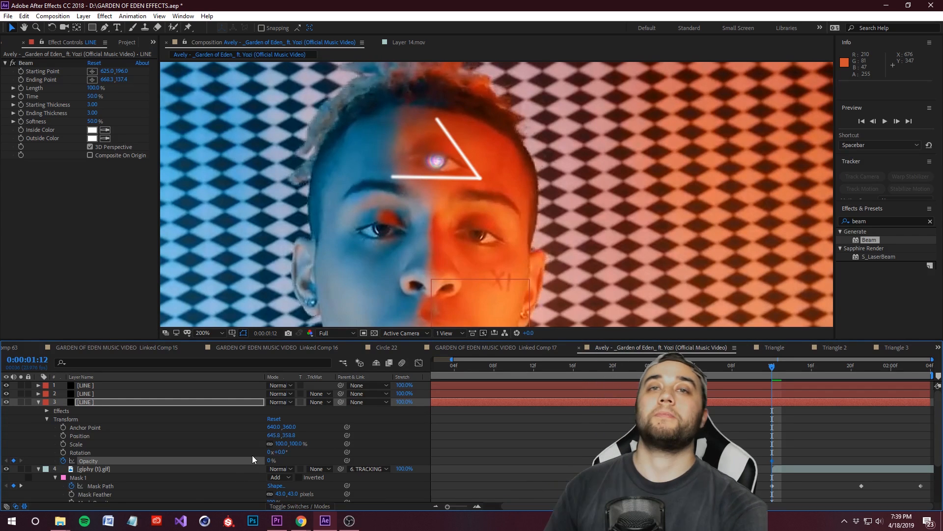
key(Page_Down)
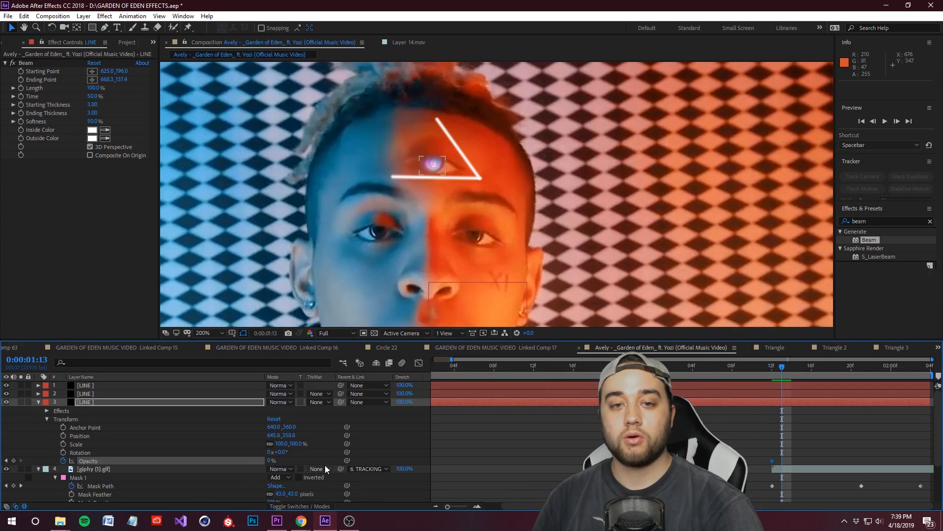
key(Page_Down)
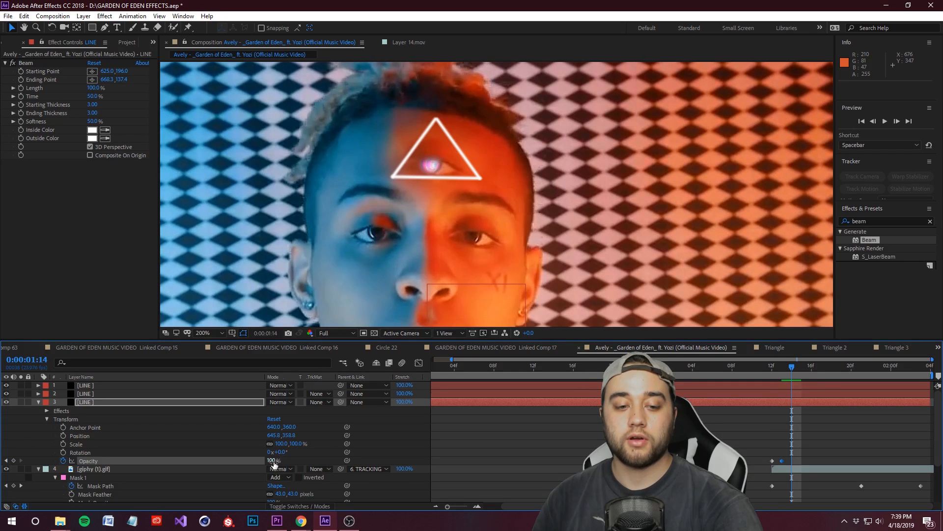
key(Page_Down)
key(Page_Down)
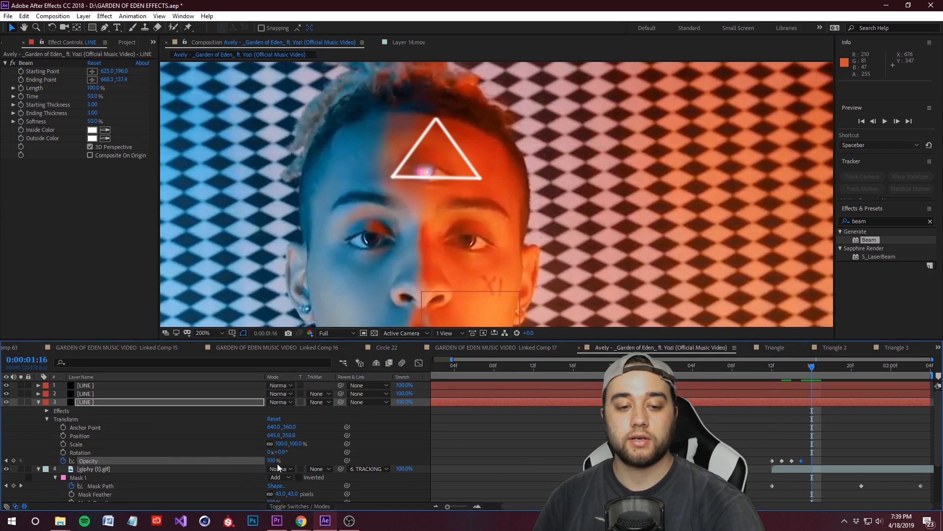
key(Page_Down)
drag(820, 370, 801, 410)
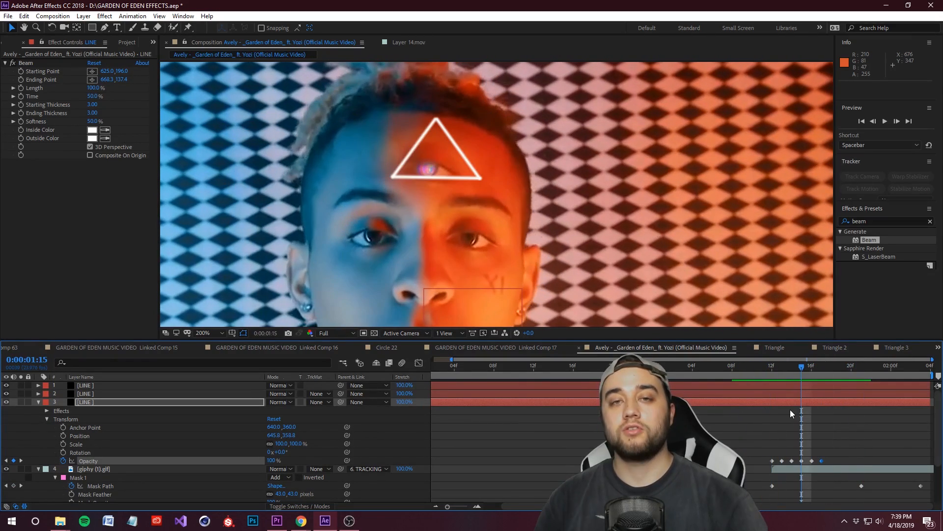
mouse_move(797, 374)
mouse_down()
mouse_move(771, 386)
mouse_move(829, 379)
mouse_move(787, 388)
mouse_up()
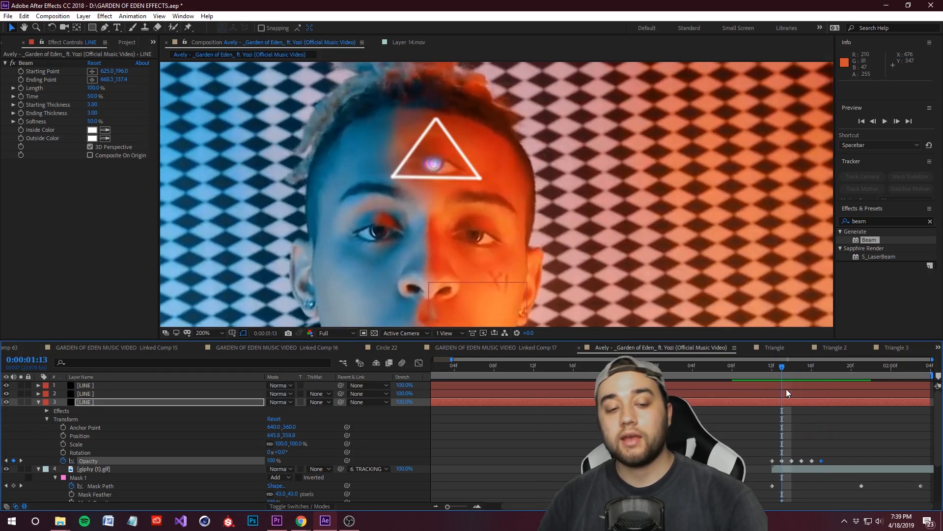
click(38, 402)
Step: Parent all three LINE layers to TRACKING INFO at frame 0:00:01:12 and preview the tracked triangle
drag(782, 372, 772, 372)
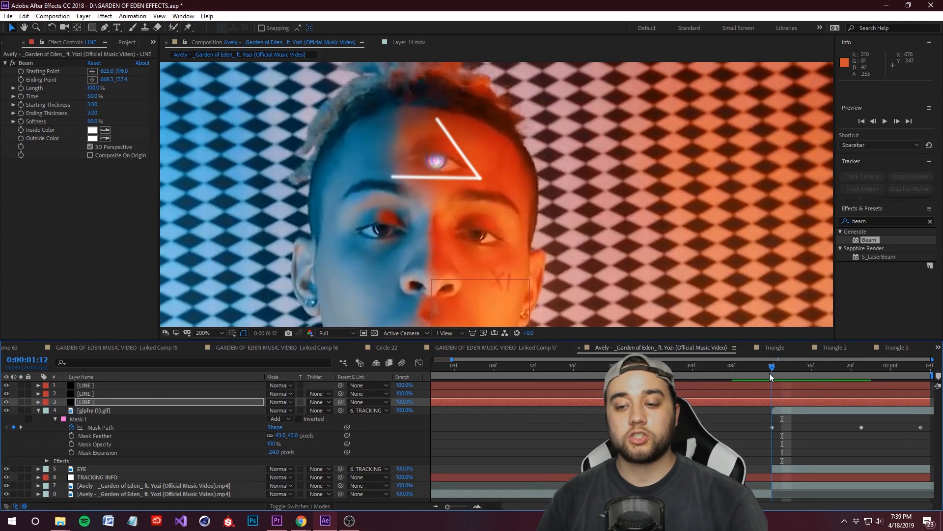
click(383, 403)
click(390, 481)
click(381, 394)
click(391, 472)
click(368, 385)
click(391, 464)
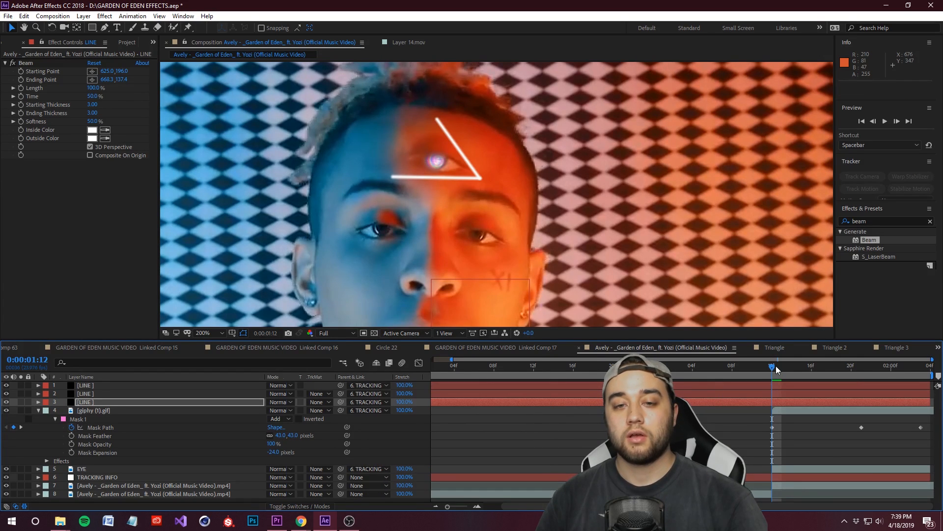
drag(776, 370, 759, 410)
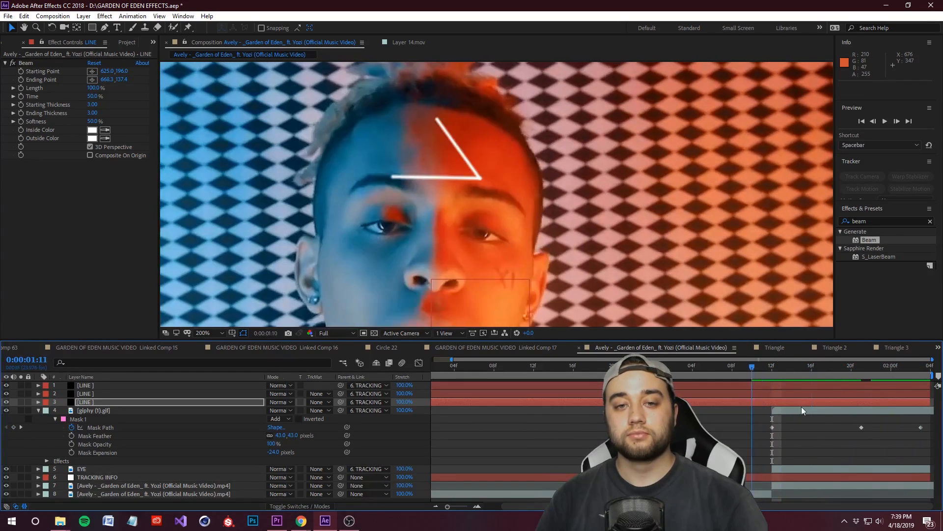
key(space)
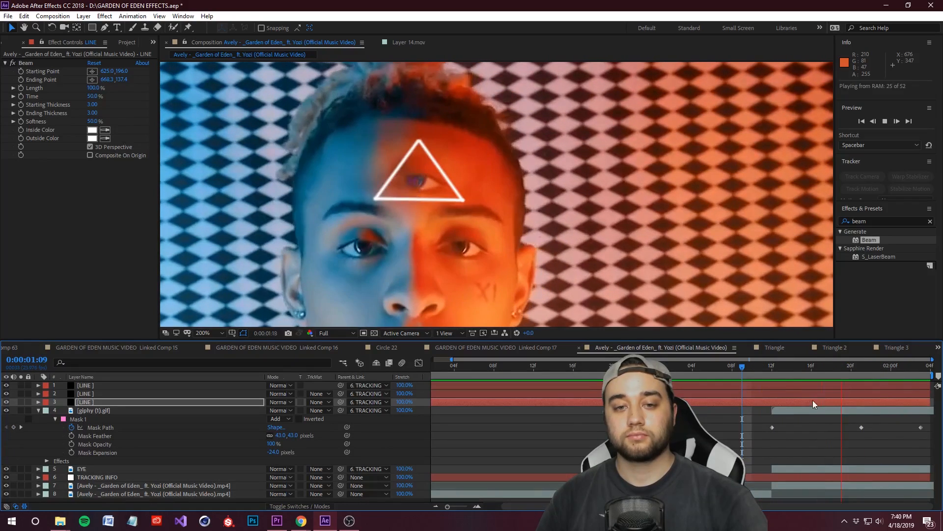
Step: Enable opacity keyframing on the triangle's base line at 0:00:01:12 and set its opacity to 0%
drag(823, 366, 770, 387)
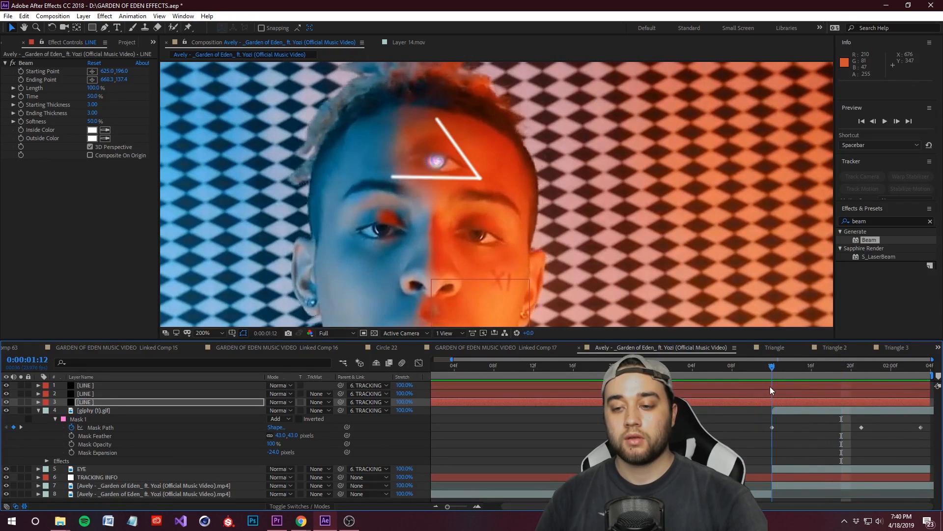
click(38, 394)
click(47, 410)
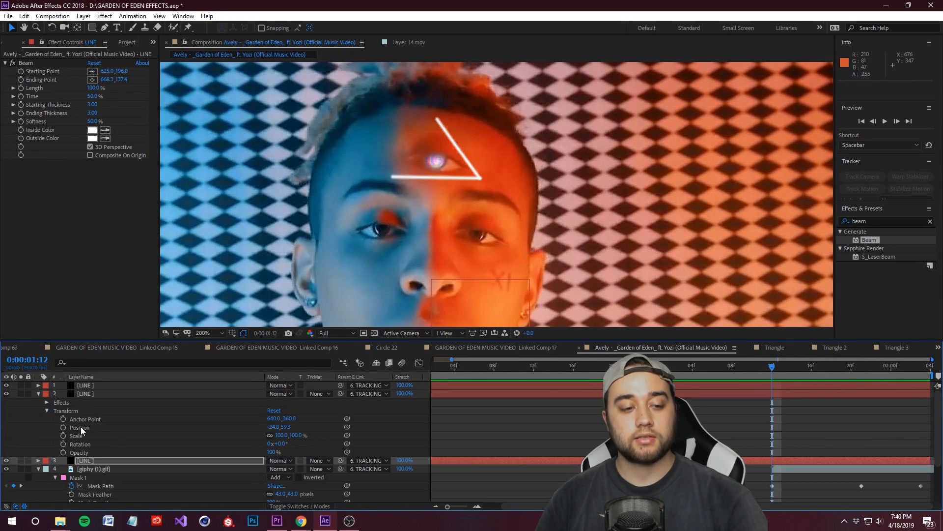
click(63, 452)
drag(270, 452, 72, 450)
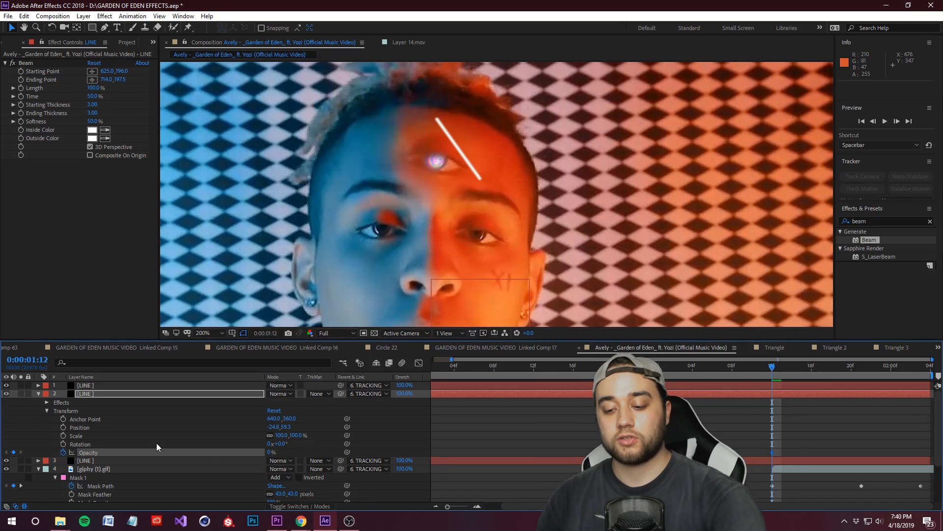
Step: Split and trim the lines to start staggered: left side at 0:00:01:12, base at 0:00:01:14 and right side at 0:00:01:17
click(796, 393)
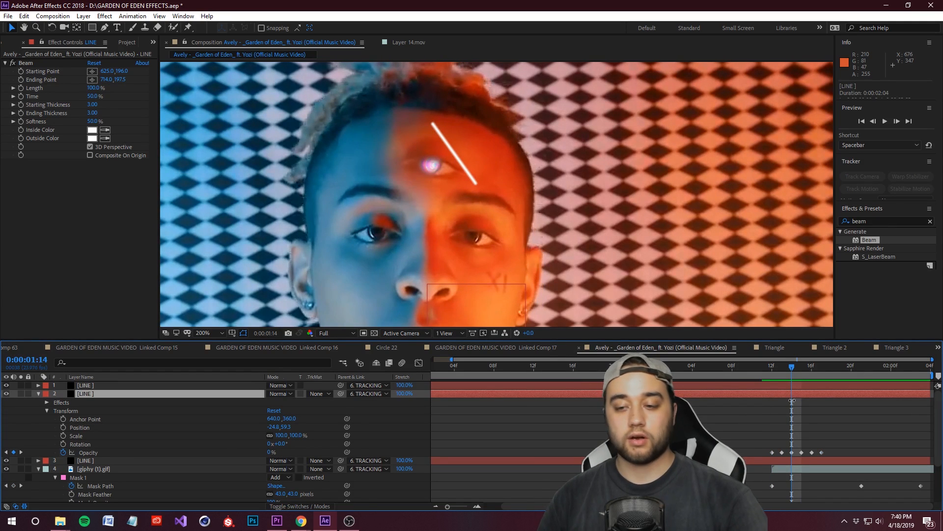
key(ctrl+shift+d)
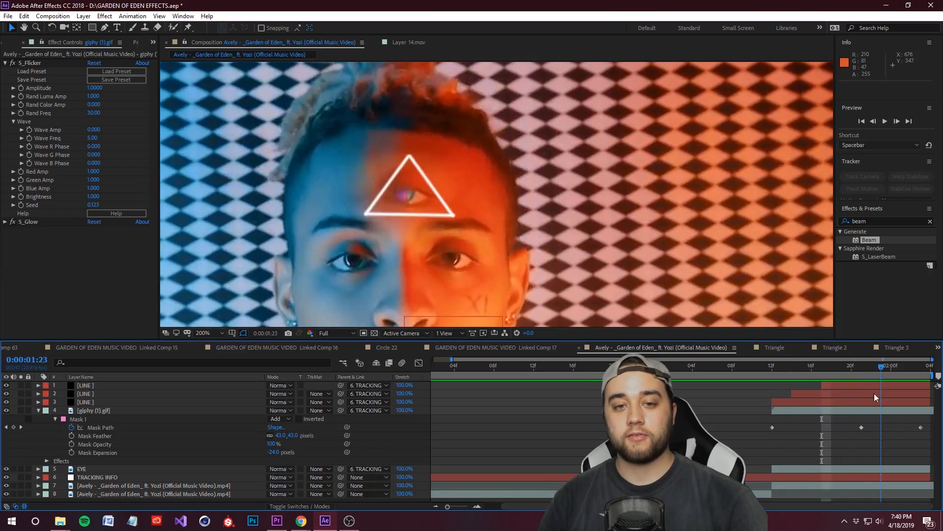
drag(874, 393, 772, 407)
Step: Pre-compose the three LINE layers into a new composition named TRIANGLE, moving all attributes into it
click(103, 402)
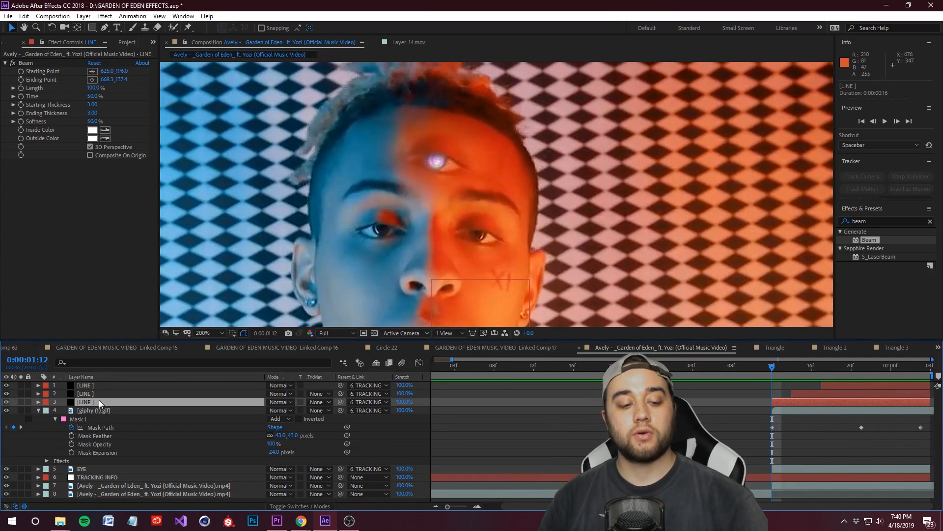
shift+click(85, 386)
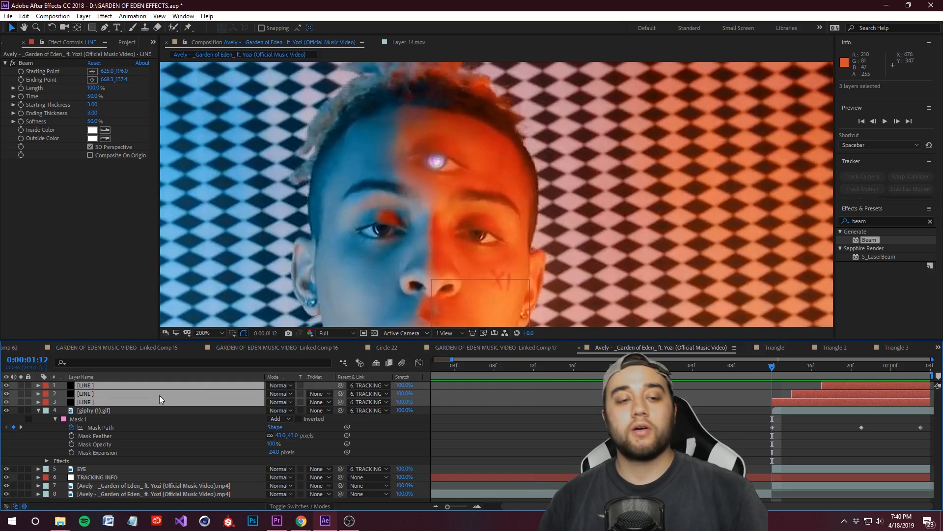
right_click(107, 385)
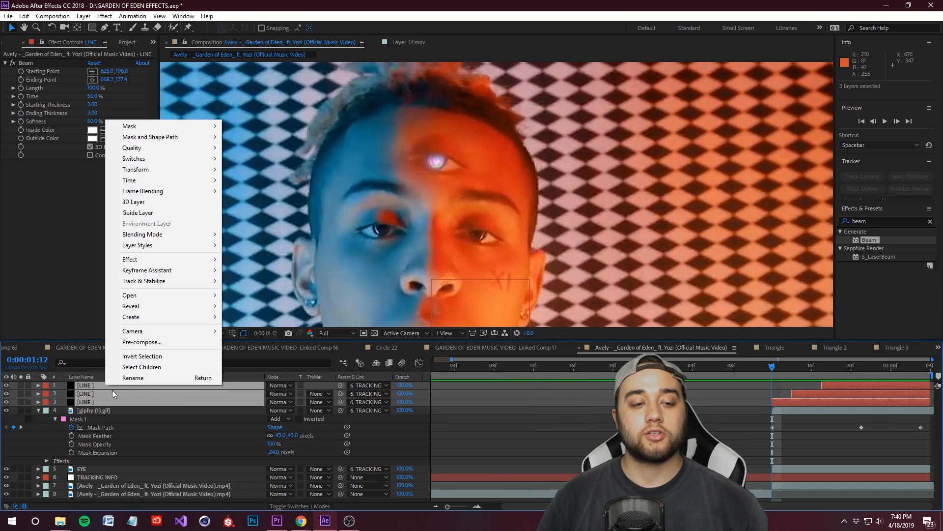
click(147, 341)
text(TRIANGLE)
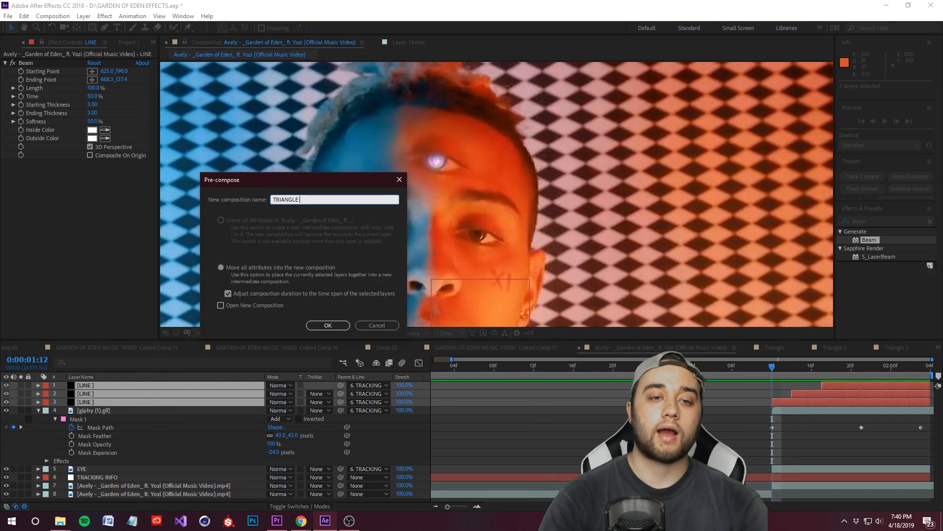
click(328, 326)
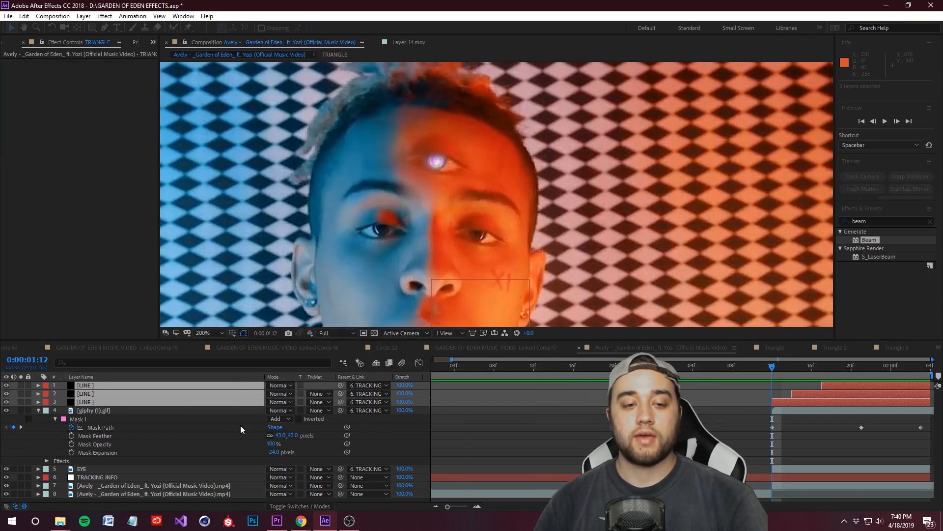
Step: Parent the TRIANGLE composition to TRACKING INFO and scrub through the clip to check its tracking
click(375, 386)
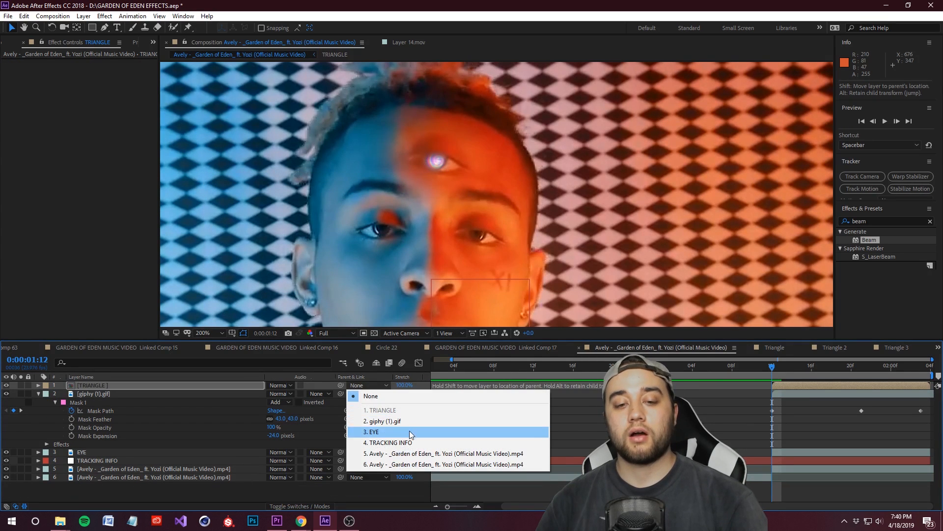
click(393, 441)
drag(770, 365, 816, 381)
key(j)
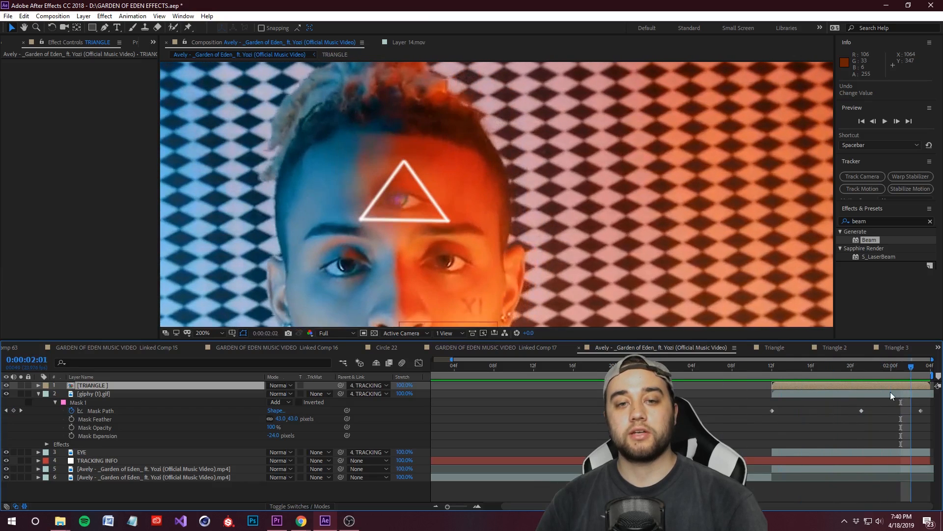
Step: Shift the TRIANGLE layer to X position -34.0 and set its opacity to 53%
click(38, 385)
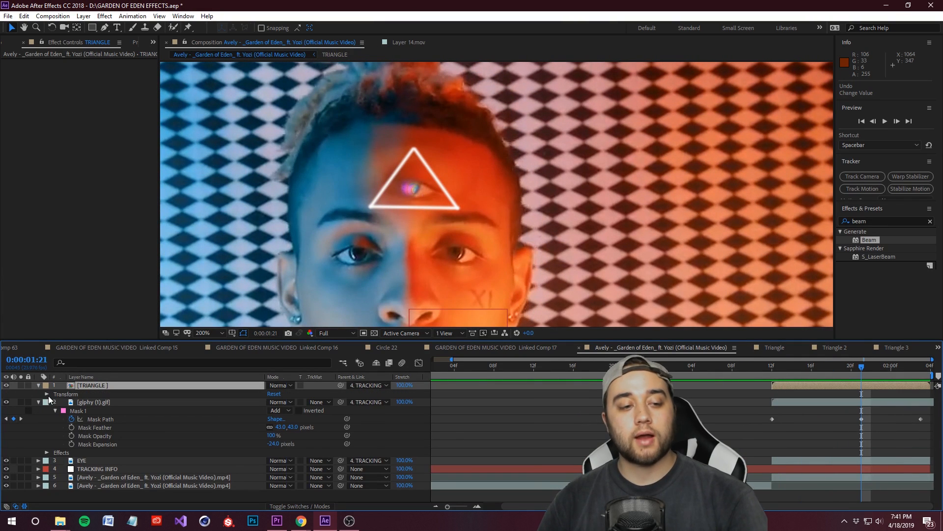
click(48, 394)
drag(271, 436, 271, 439)
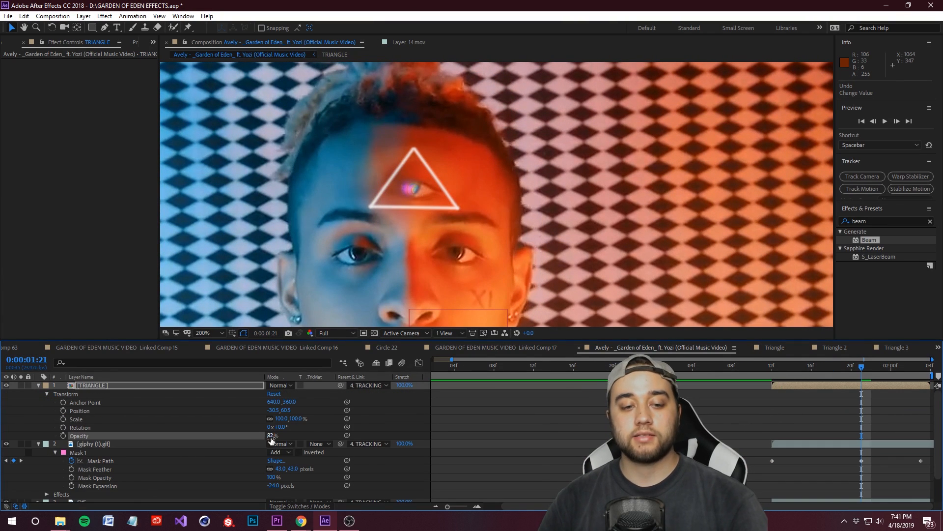
text(50)
key(Return)
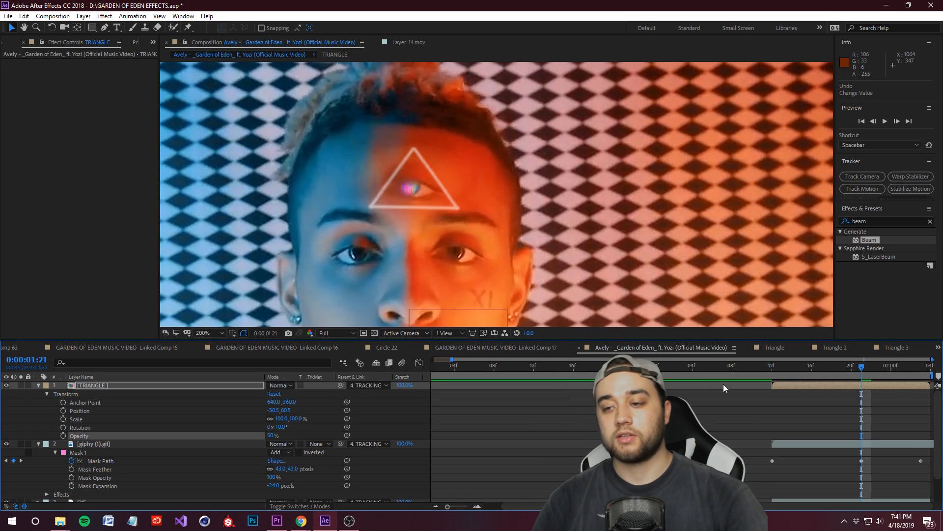
drag(860, 368, 807, 400)
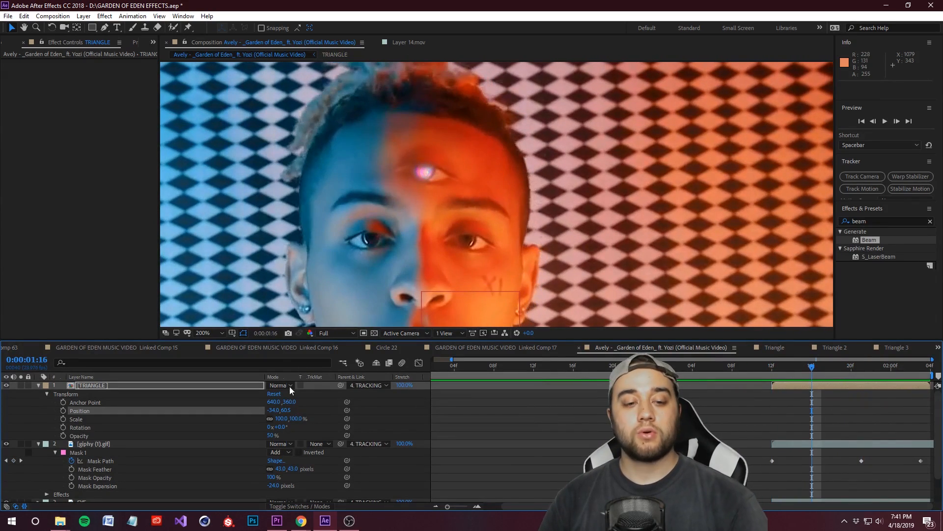
drag(270, 436, 285, 436)
drag(821, 363, 862, 376)
drag(260, 433, 256, 433)
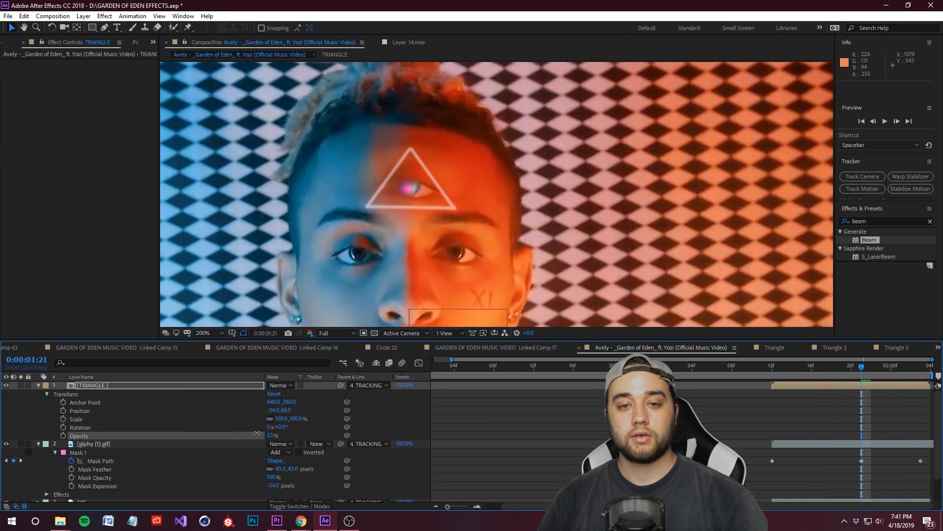
Step: Play back the triangle section to check the position and opacity against the moving forehead
scroll(474, 213, down, 2)
drag(893, 370, 866, 388)
key(space)
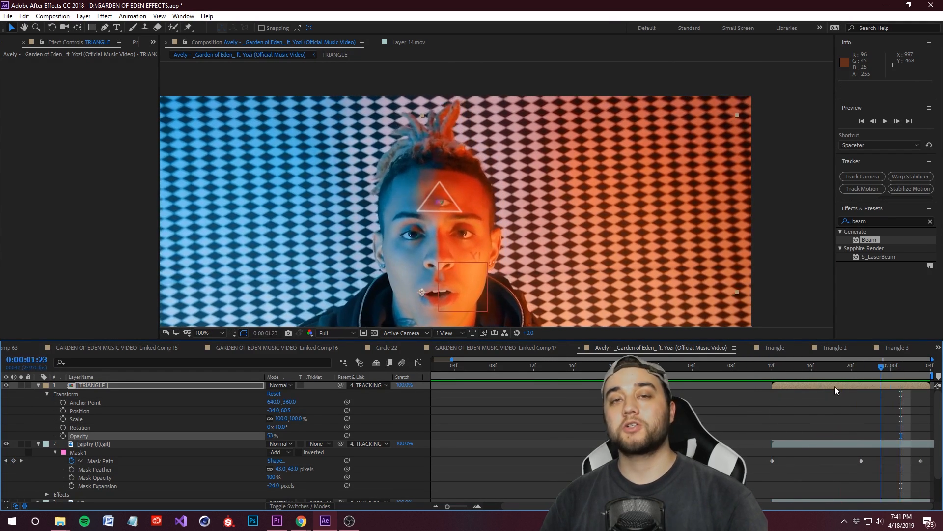
key(space)
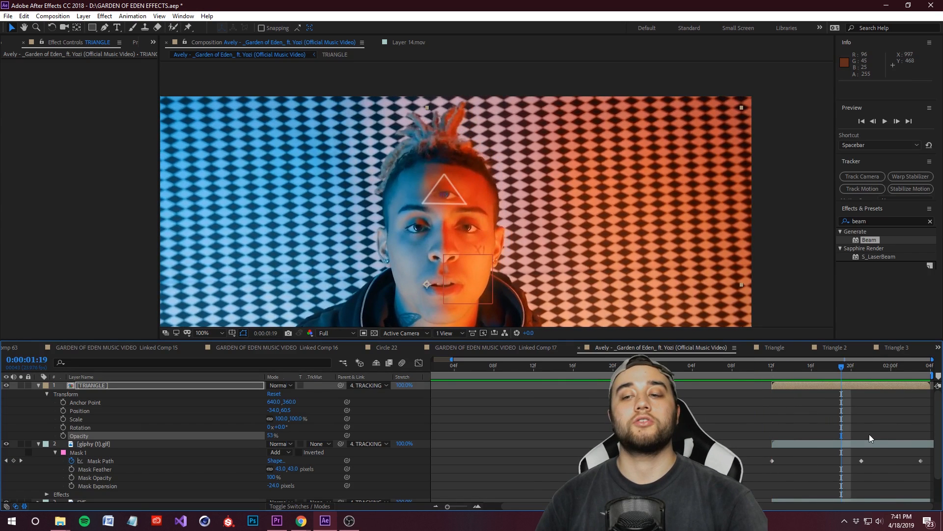
Step: Duplicate the TRIANGLE layer in the music video composition
click(38, 385)
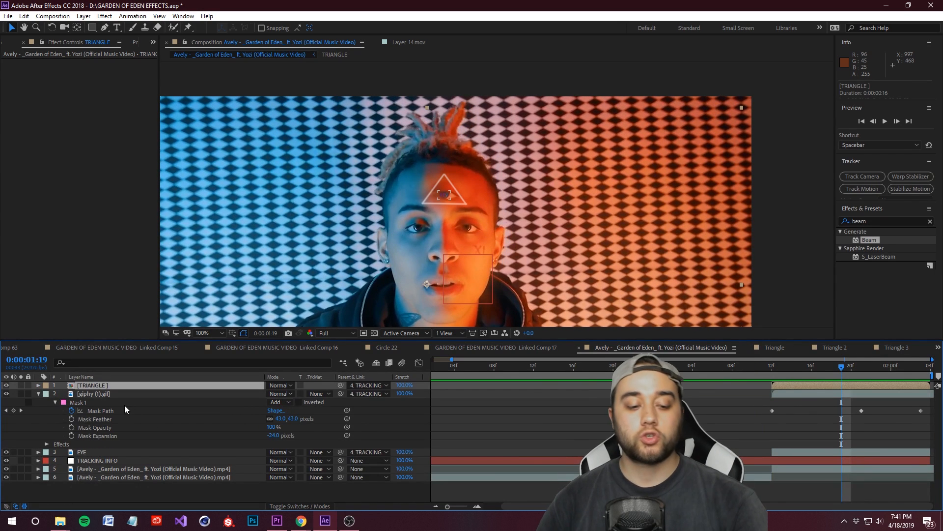
key(ctrl+d)
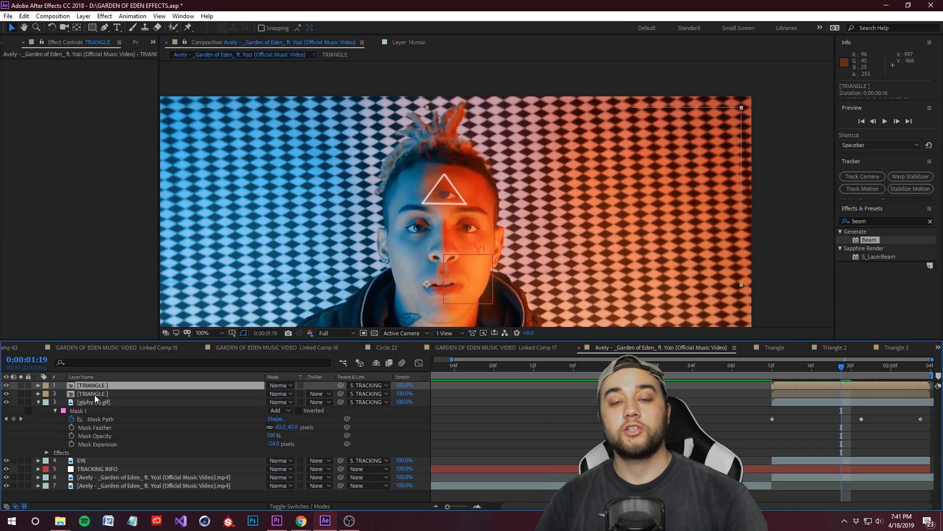
click(94, 394)
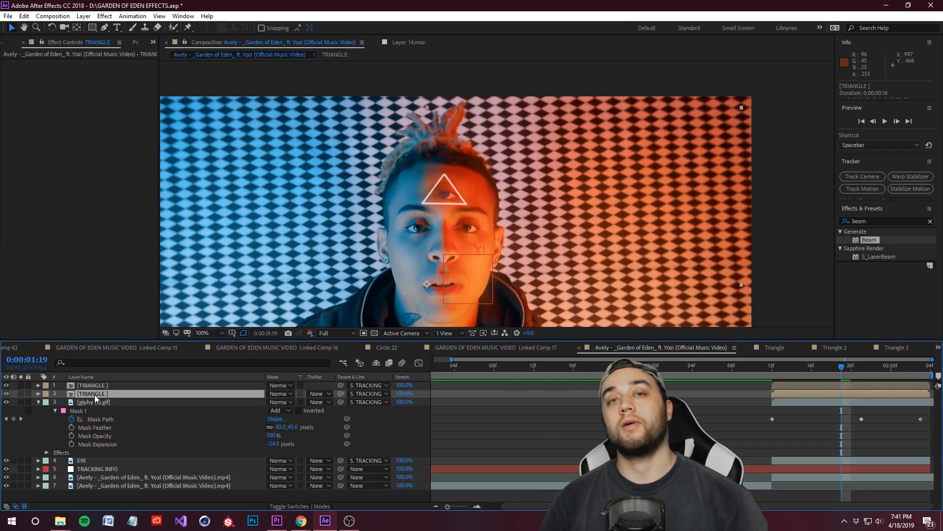
Step: Reveal the top TRIANGLE layer's source composition in the project
click(5, 44)
click(153, 42)
click(178, 78)
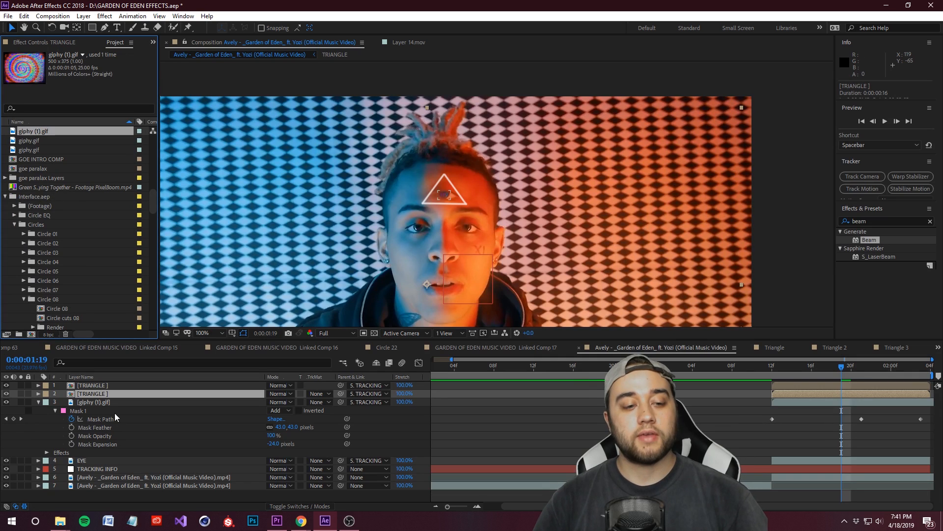
right_click(94, 387)
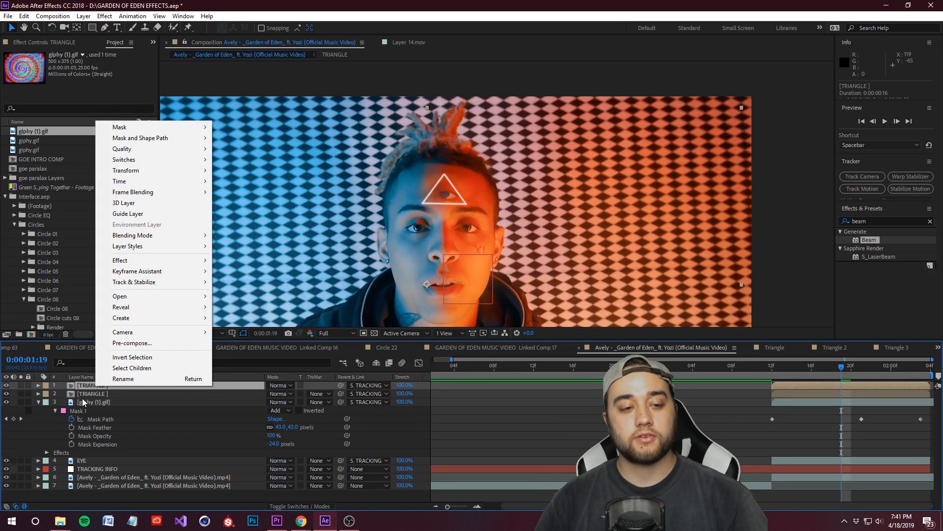
mouse_move(204, 308)
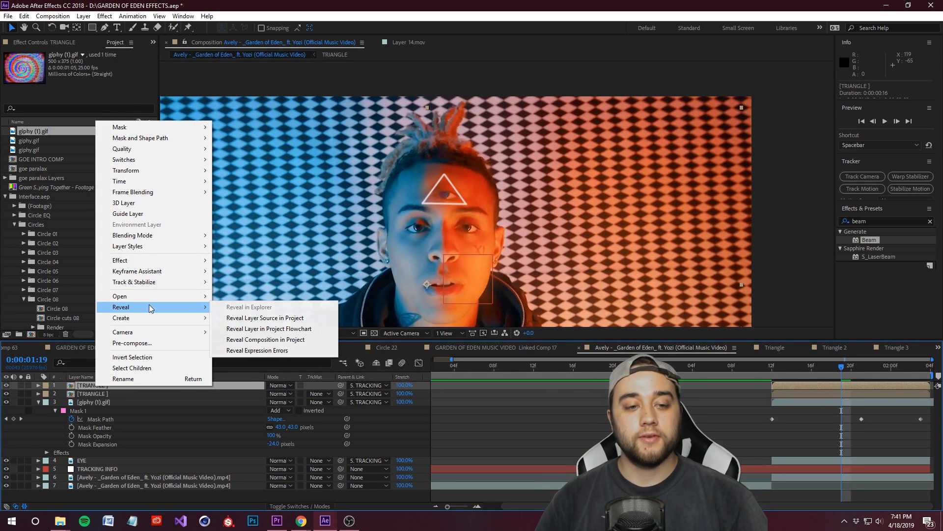
click(297, 318)
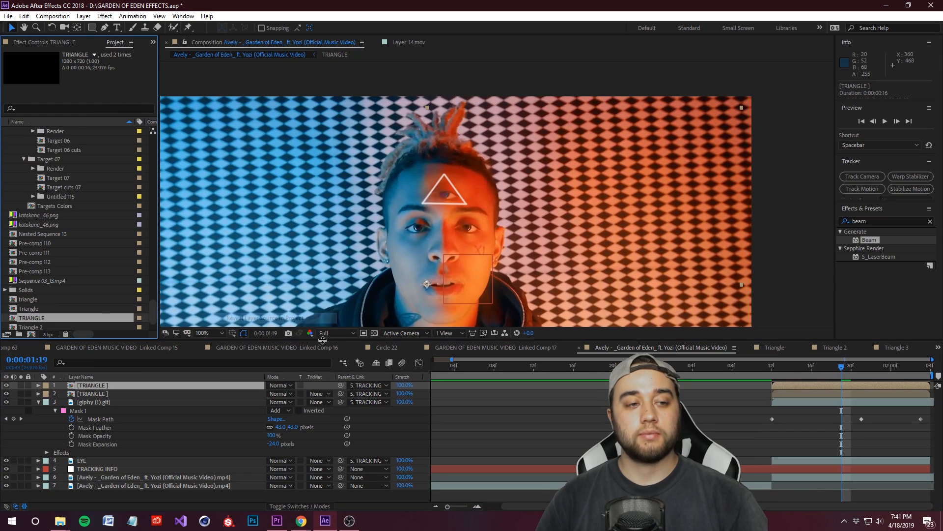
scroll(43, 283, down, 2)
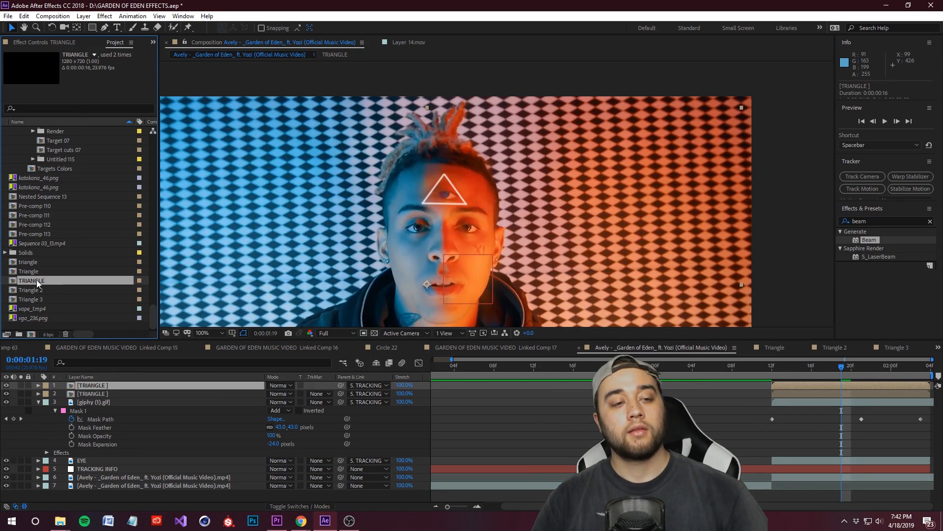
Step: Duplicate the TRIANGLE composition in the project and replace the top TRIANGLE layer's source with the copy
key(ctrl+c)
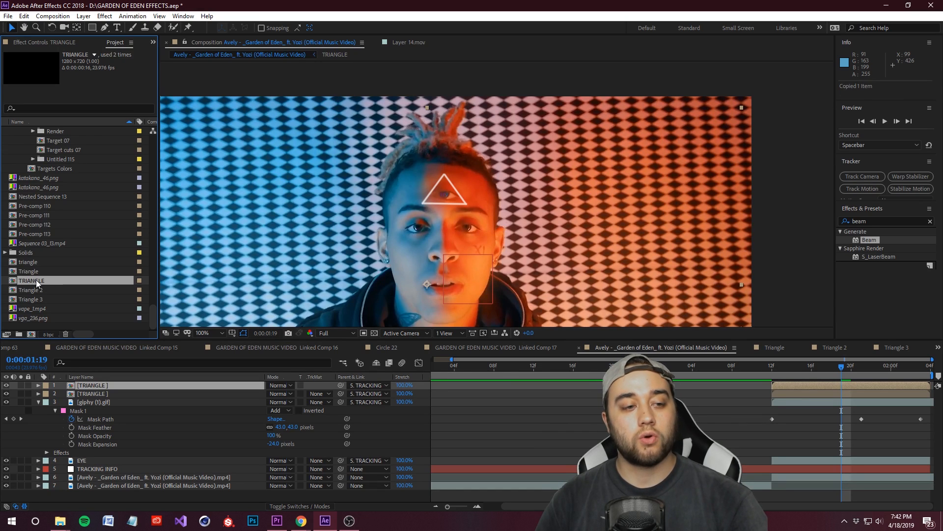
key(ctrl+v)
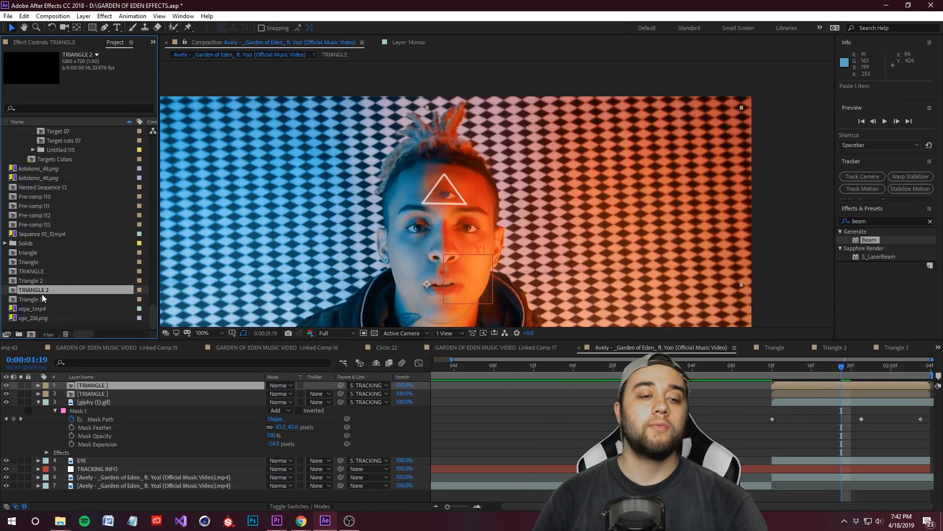
drag(30, 290, 108, 386)
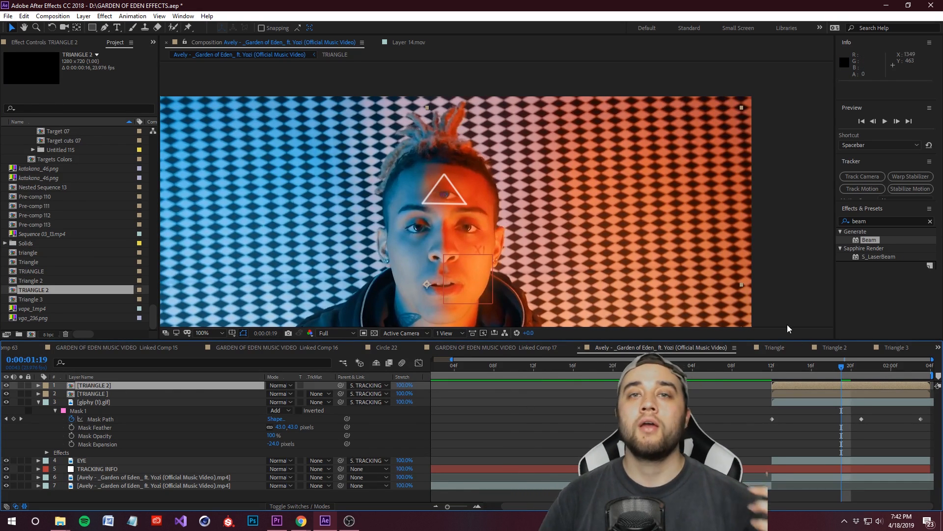
Step: Make the TRIANGLE 2 and TRIANGLE layers 3D layers
drag(844, 370, 819, 381)
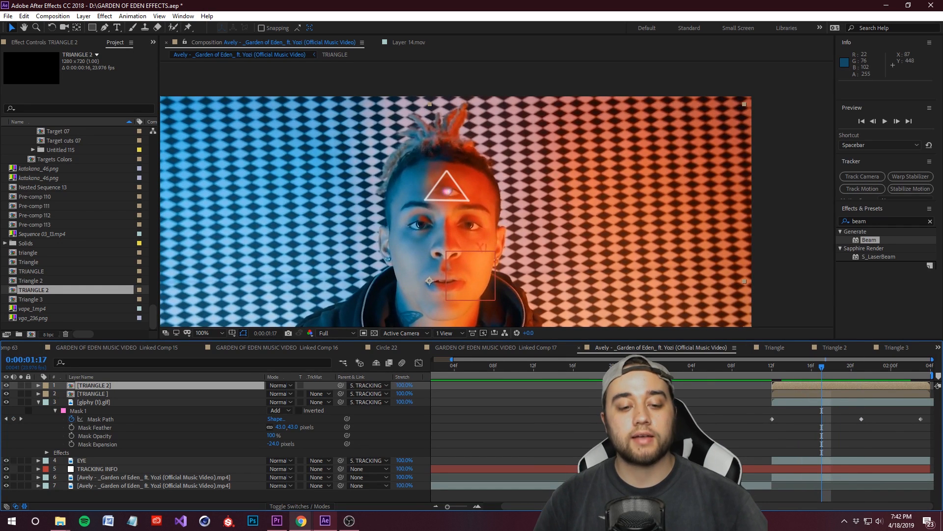
click(294, 507)
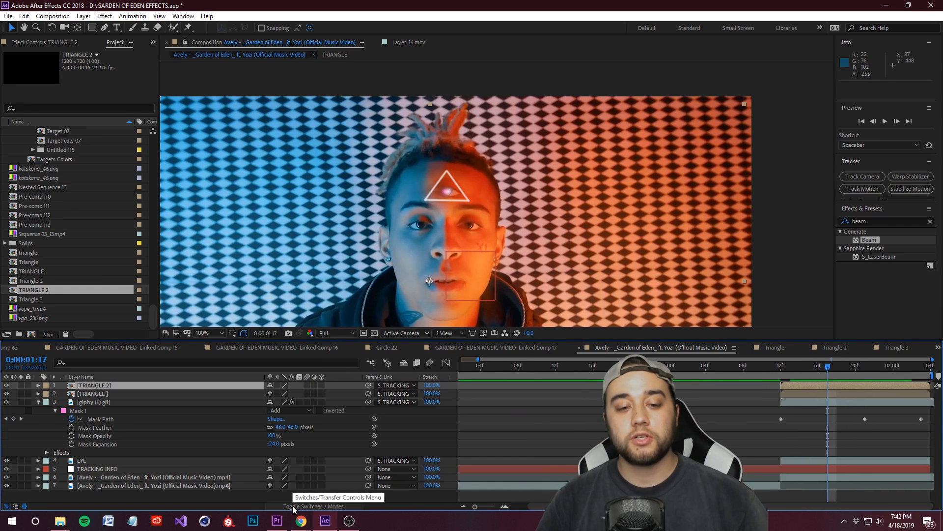
click(322, 385)
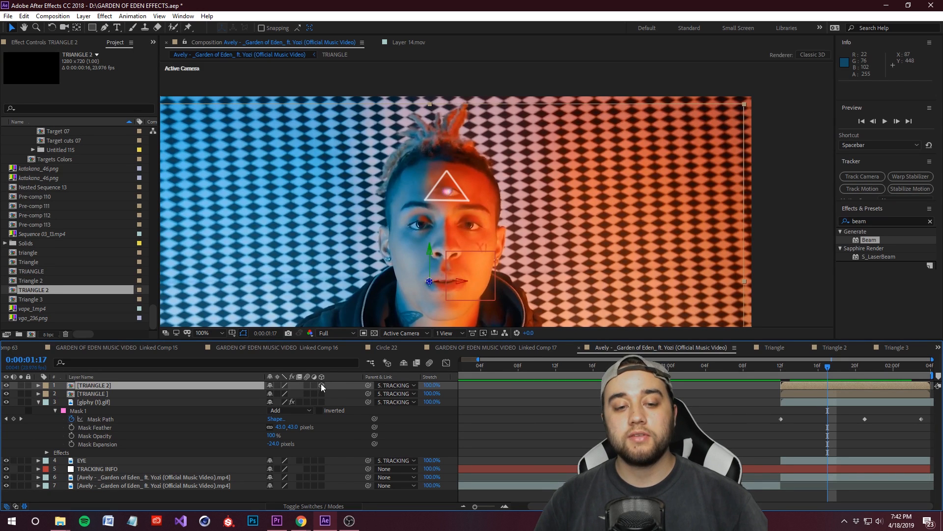
click(322, 393)
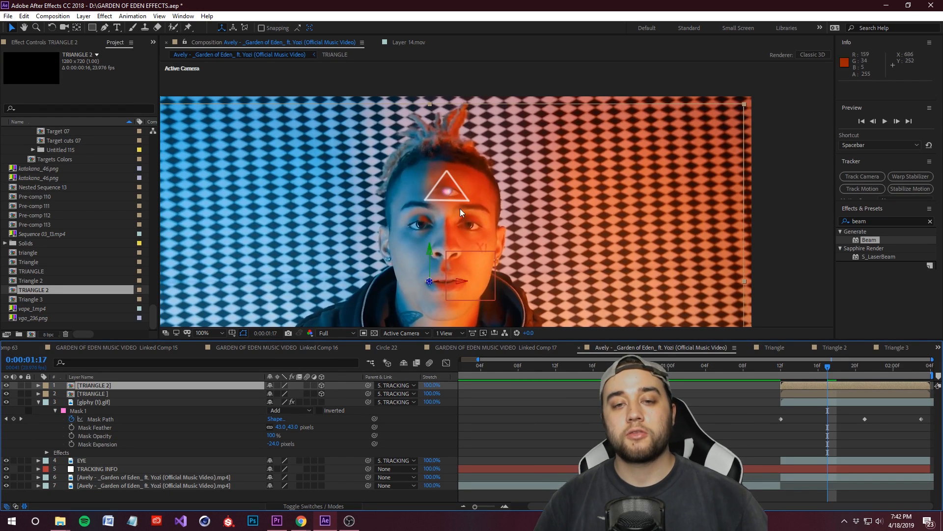
Step: Pull the TRIANGLE 2 layer toward the camera along its Z axis to a Z position of -231.2
key(period)
key(comma)
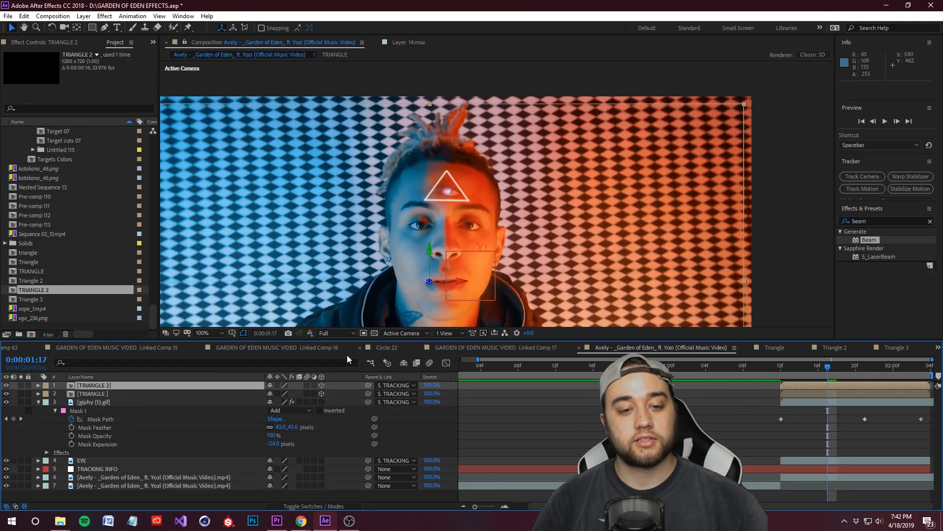
drag(430, 283, 297, 291)
drag(823, 367, 856, 413)
drag(859, 368, 866, 385)
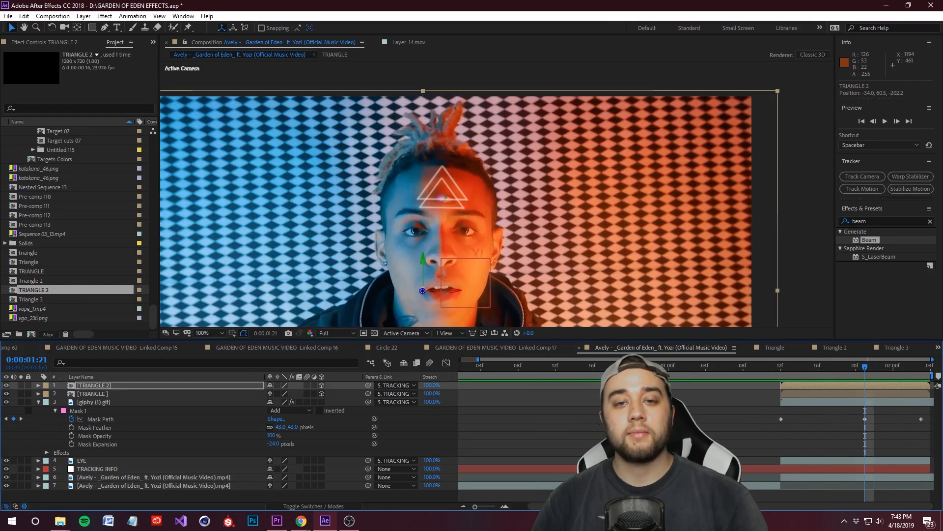
click(39, 386)
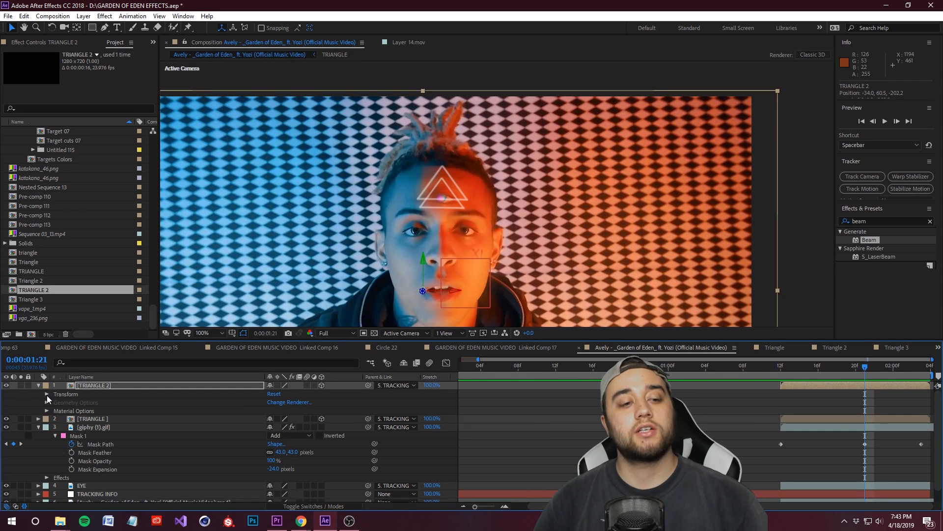
click(47, 394)
click(304, 411)
drag(302, 413, 290, 411)
Step: Try to split TRIANGLE 2 at 0:00:01:16 and delete its earlier part, and undo the split
click(818, 367)
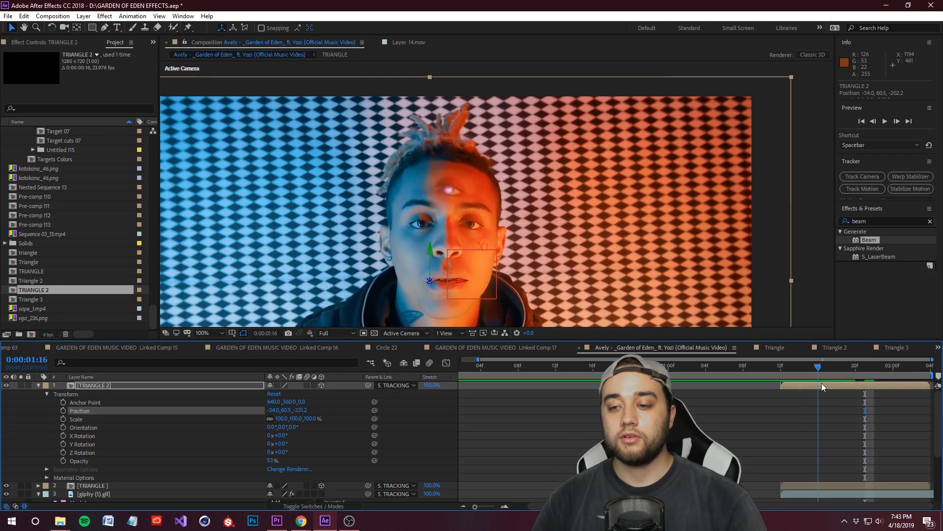
click(819, 385)
key(ctrl+shift+d)
click(791, 393)
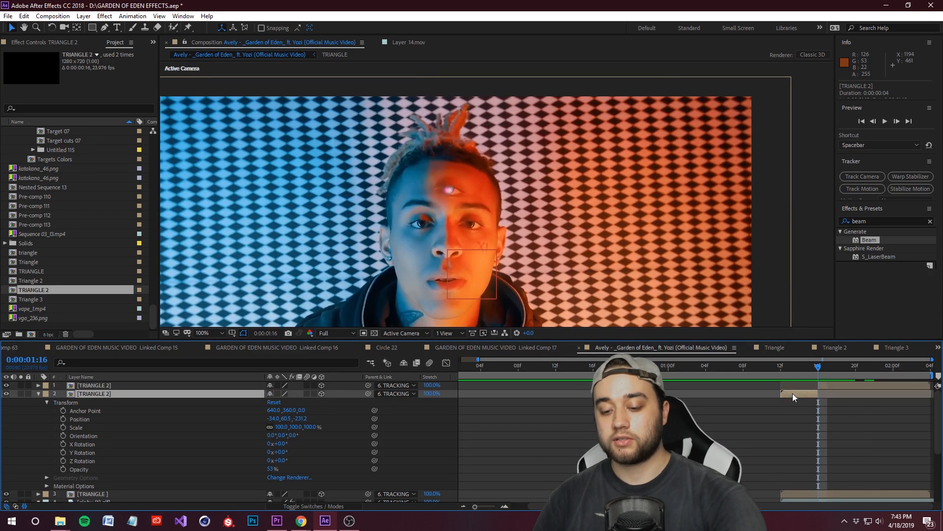
key(Delete)
mouse_move(820, 367)
mouse_down()
mouse_move(780, 378)
mouse_move(918, 377)
mouse_move(809, 389)
mouse_move(900, 384)
mouse_move(822, 383)
mouse_up()
click(821, 384)
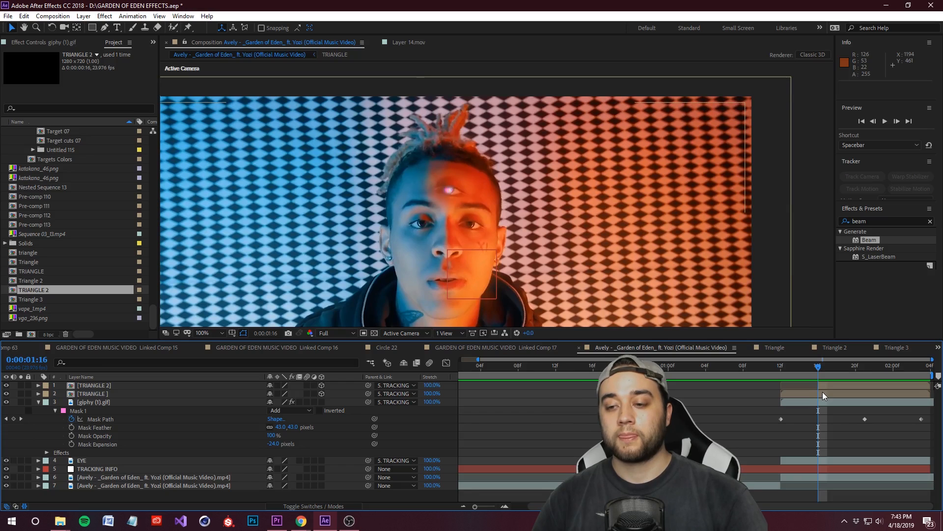
key(ctrl+shift+d)
key(ctrl+z)
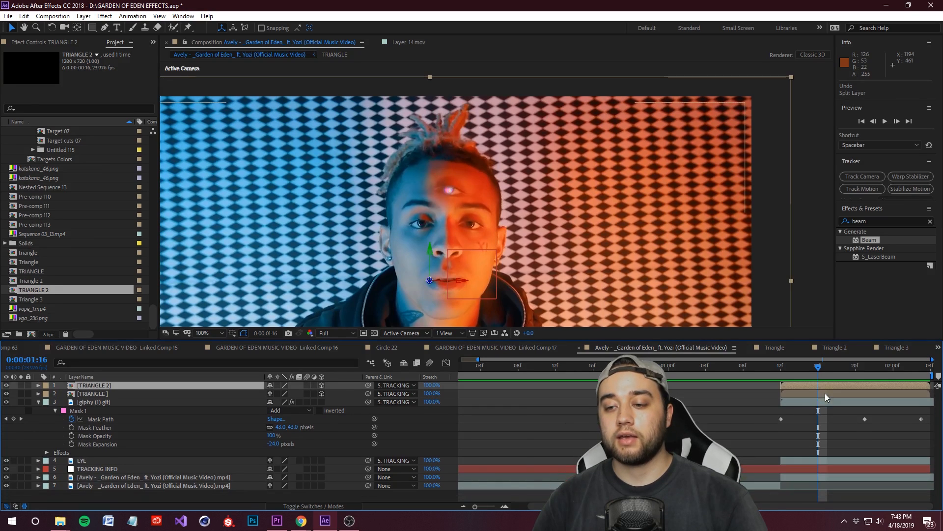
Step: Slide the TRIANGLE 2 layer later so it starts at 0:00:01:16, and check the frames that follow
drag(795, 385, 894, 374)
key(Page_Down)
key(Page_Down)
key(Page_Down)
Step: In the TRIANGLE 2 composition, set the bottom LINE layer's Beam inside and outside colors to red FF0000
double_click(98, 385)
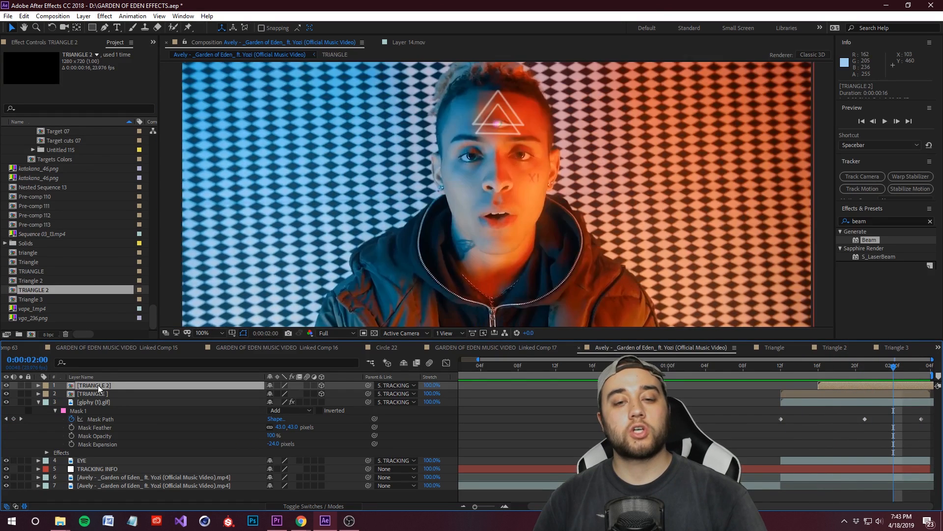
click(84, 402)
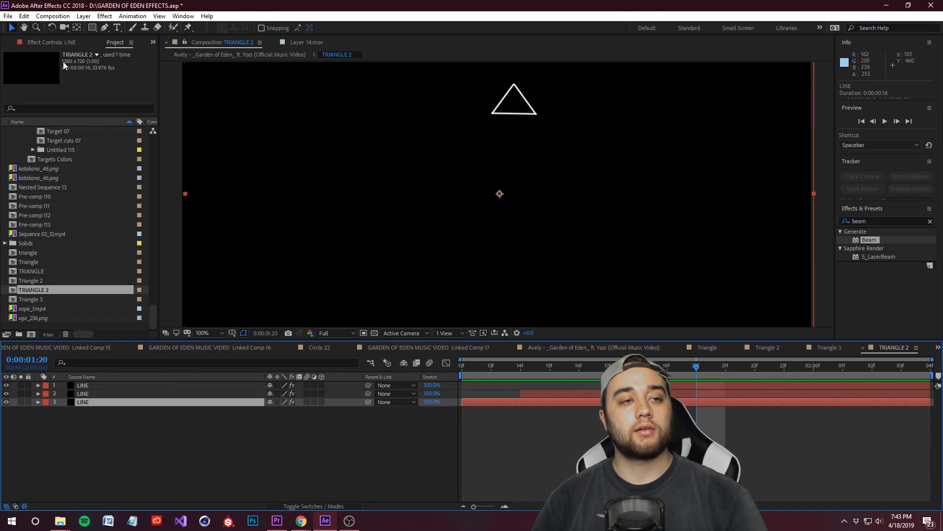
click(46, 42)
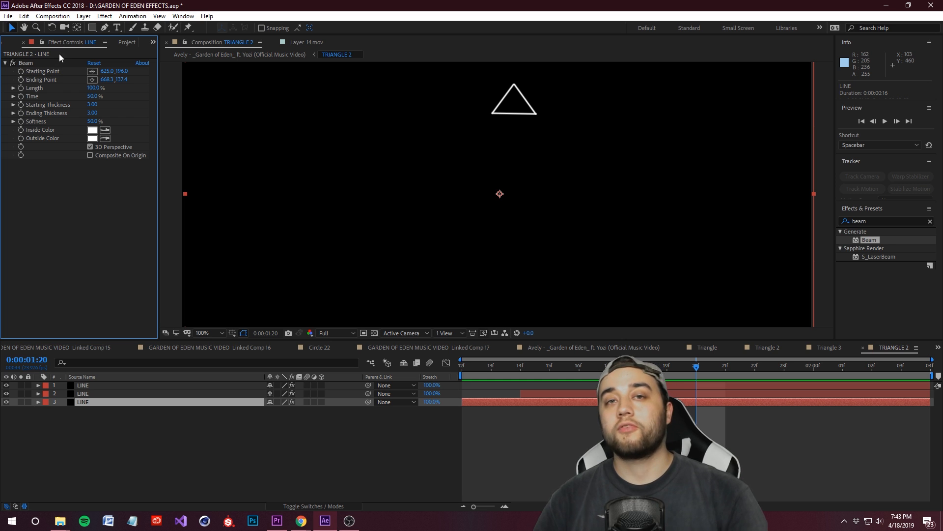
click(91, 131)
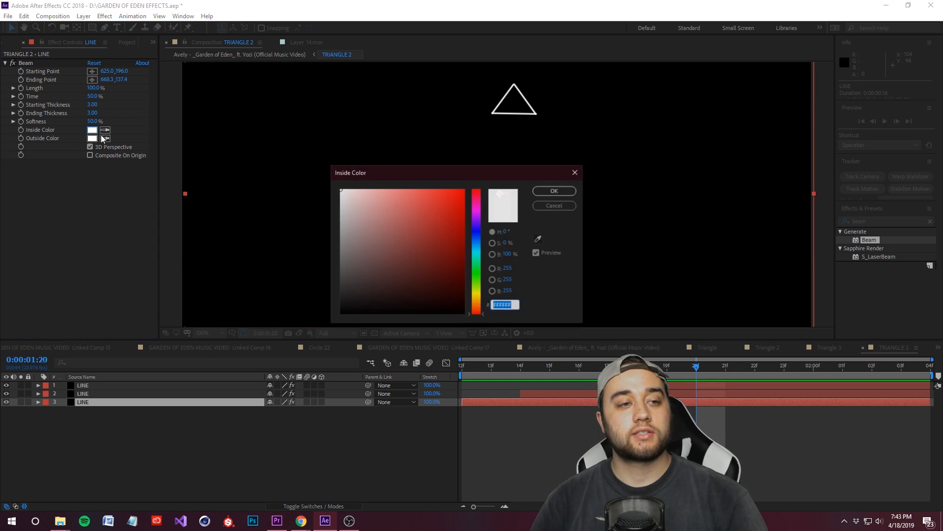
click(458, 254)
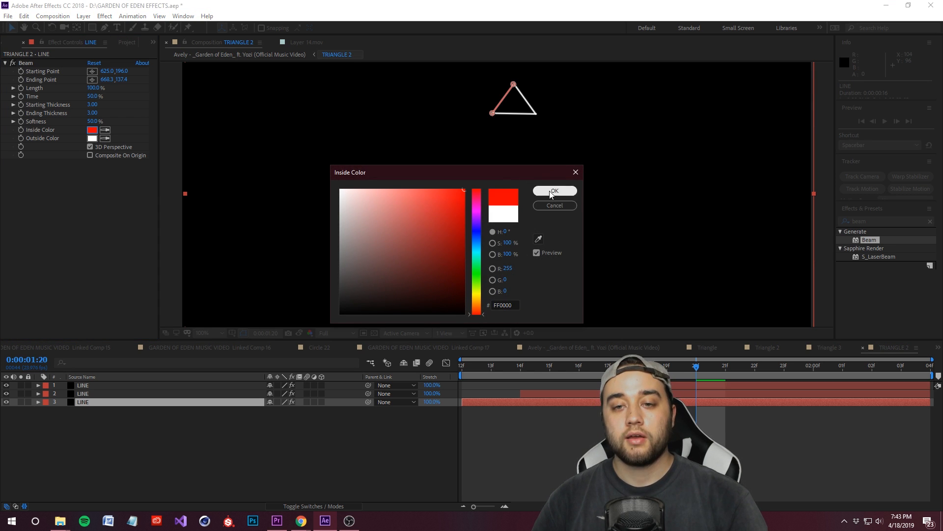
click(554, 191)
click(92, 138)
click(461, 192)
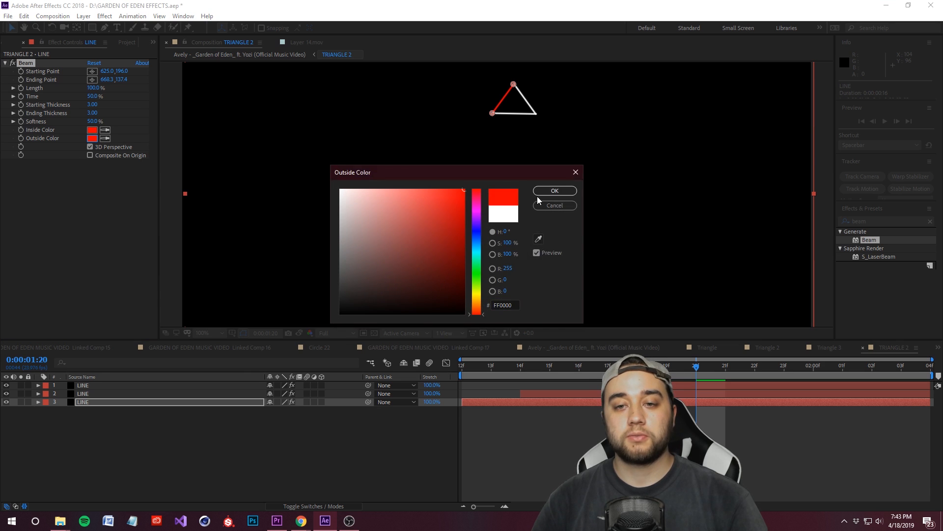
click(542, 193)
Step: Recolor the Beam of the other two LINE layers in TRIANGLE 2 to the same red, inside and outside
click(91, 397)
click(92, 129)
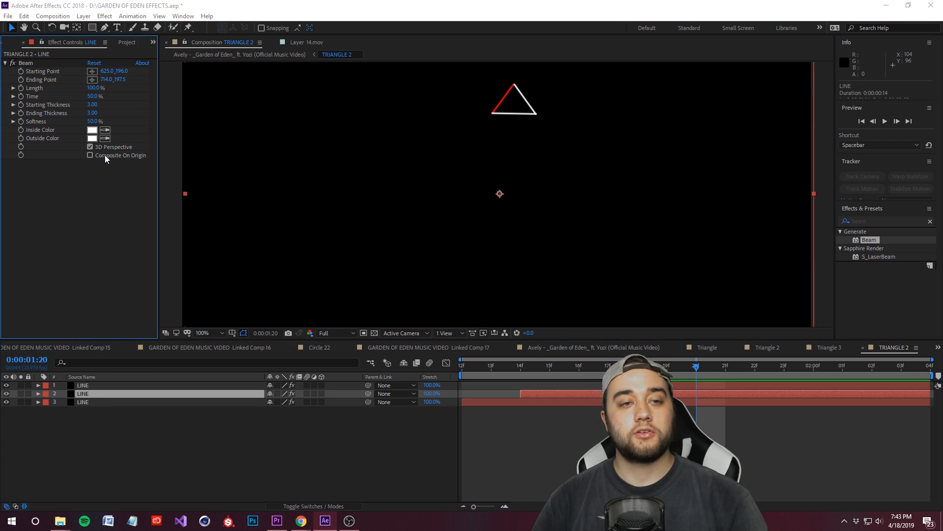
click(574, 194)
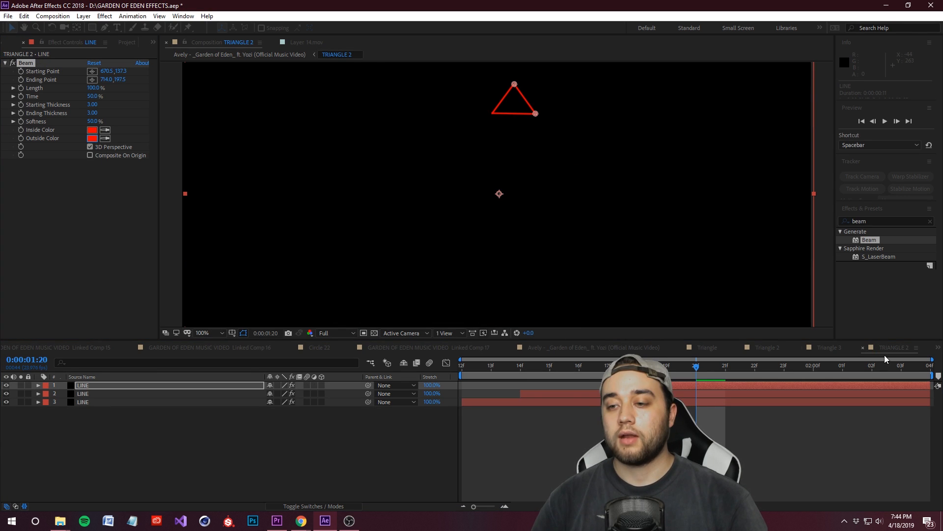
Step: Duplicate the TRIANGLE 2 layer in the main composition and slide the copy later to start at 0:00:01:19
click(582, 347)
drag(885, 369, 884, 415)
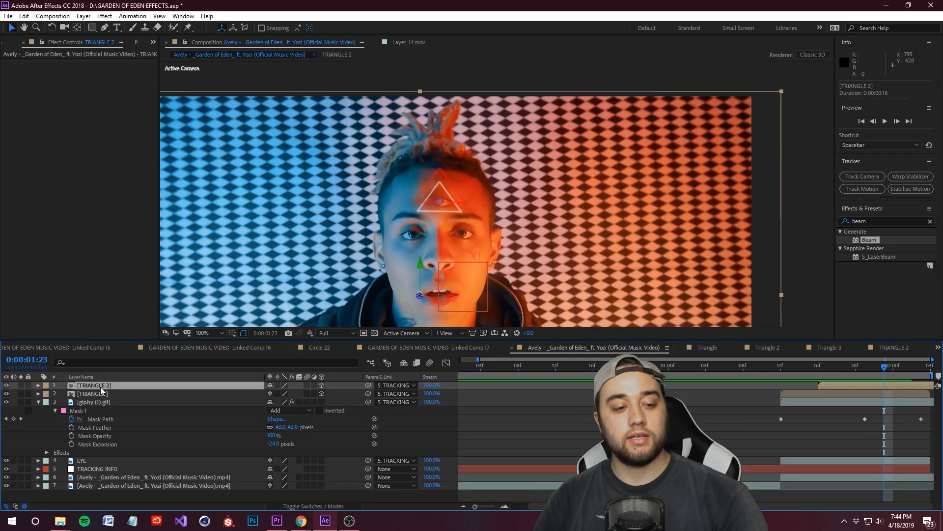
key(ctrl+d)
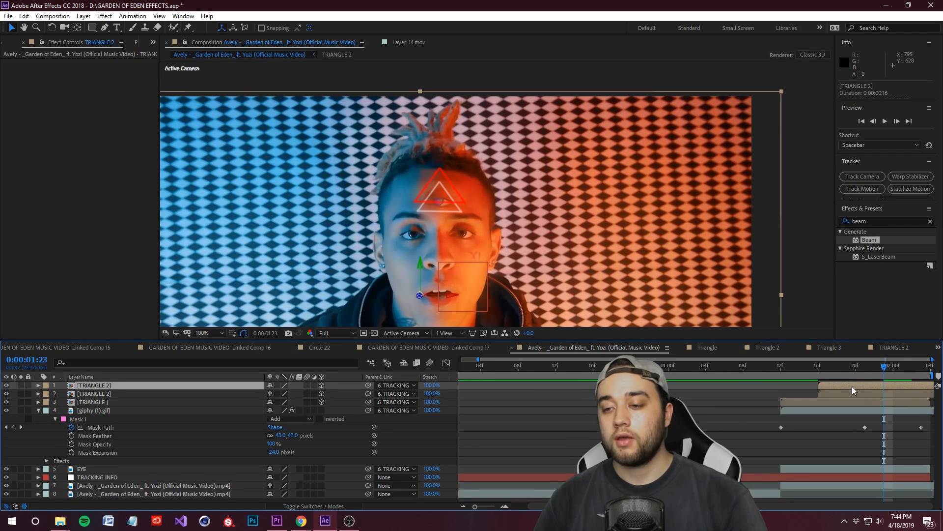
drag(883, 372, 856, 385)
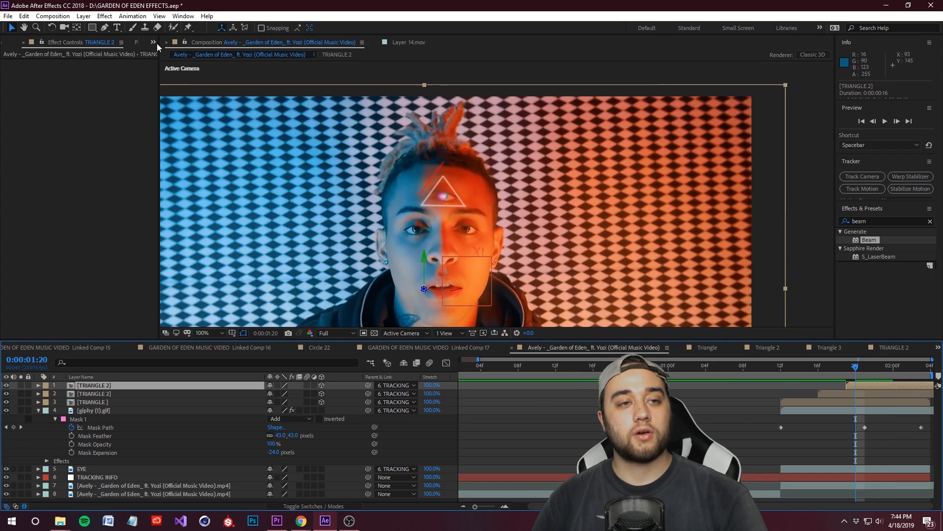
Step: Duplicate the TRIANGLE composition in the project and replace the top TRIANGLE 2 layer's source with the copy
click(136, 43)
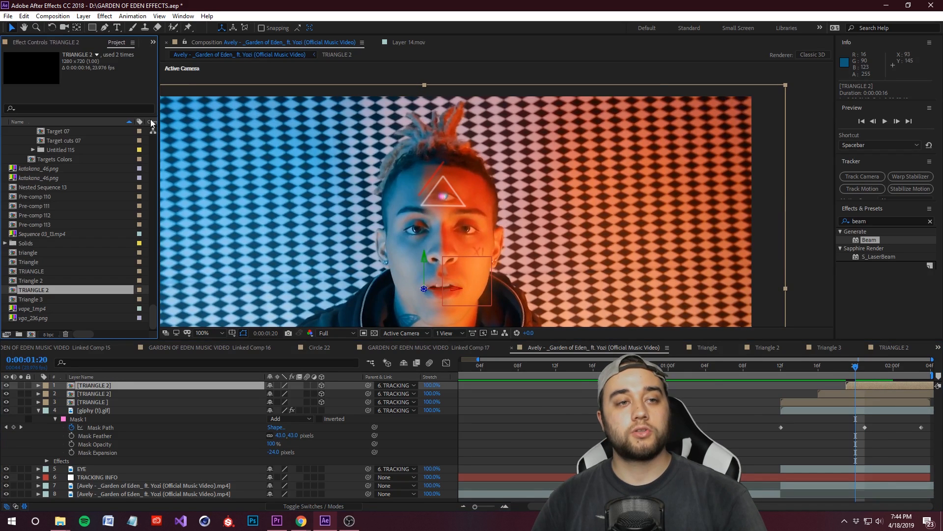
click(36, 272)
key(ctrl+c)
key(ctrl+v)
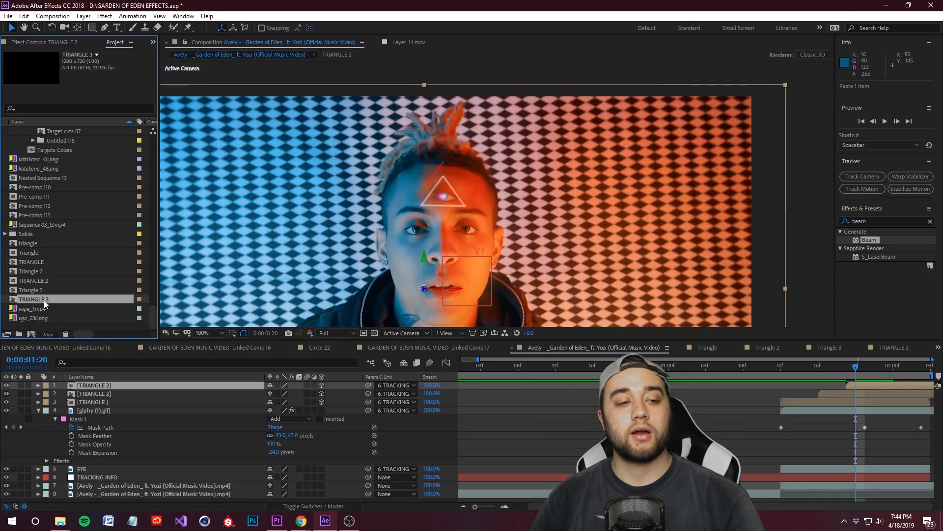
drag(30, 297, 104, 388)
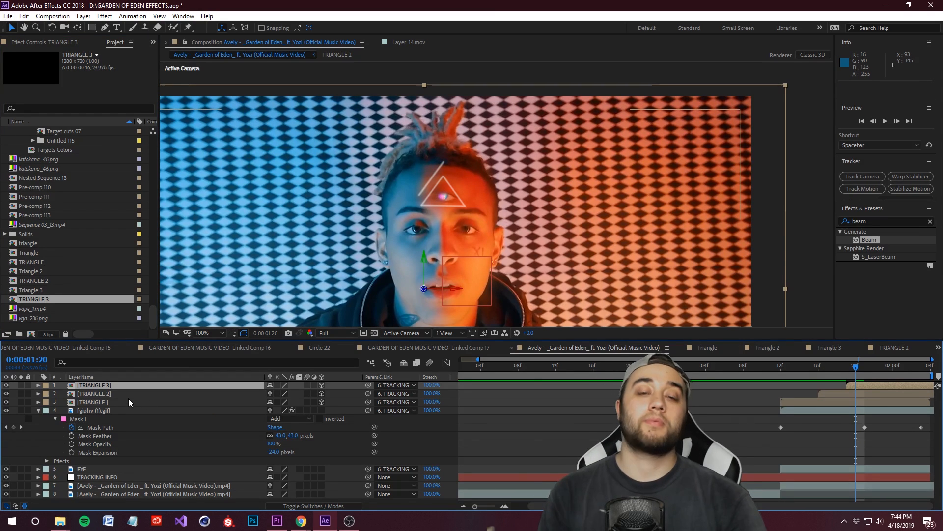
Step: Pull the TRIANGLE 3 layer closer to the camera by setting its Z position to -452.2
drag(858, 372, 909, 401)
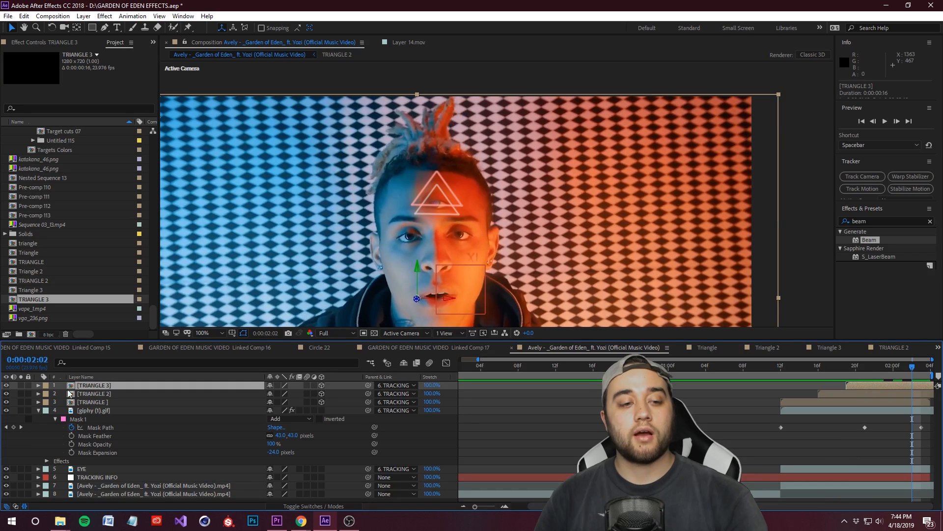
click(38, 386)
click(48, 394)
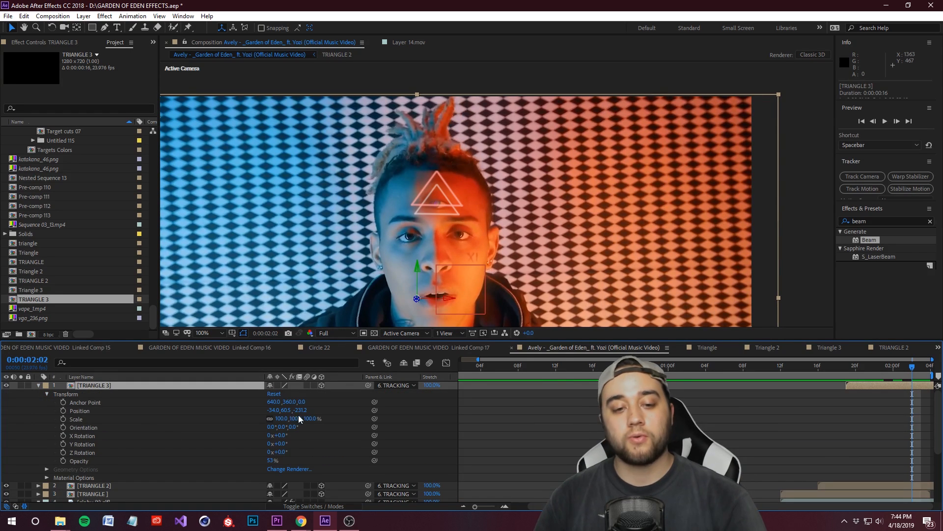
drag(298, 410, 253, 410)
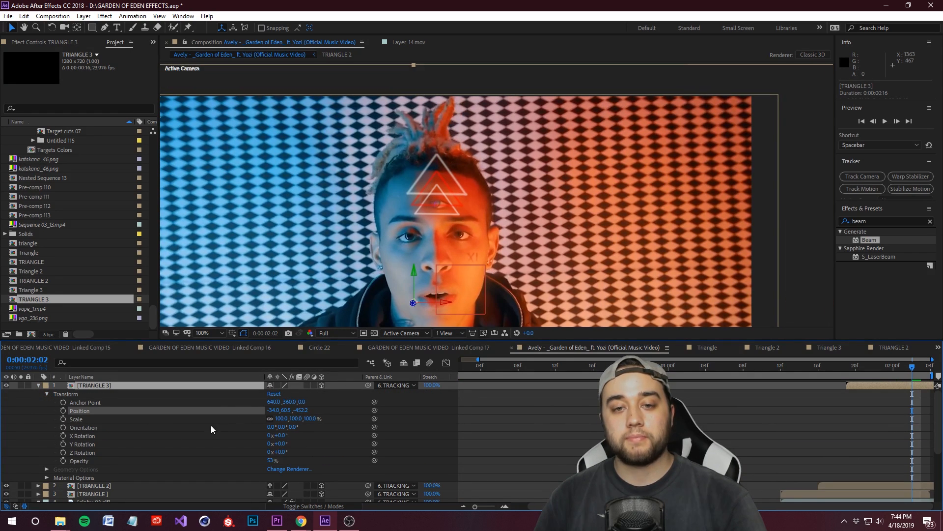
drag(912, 370, 914, 421)
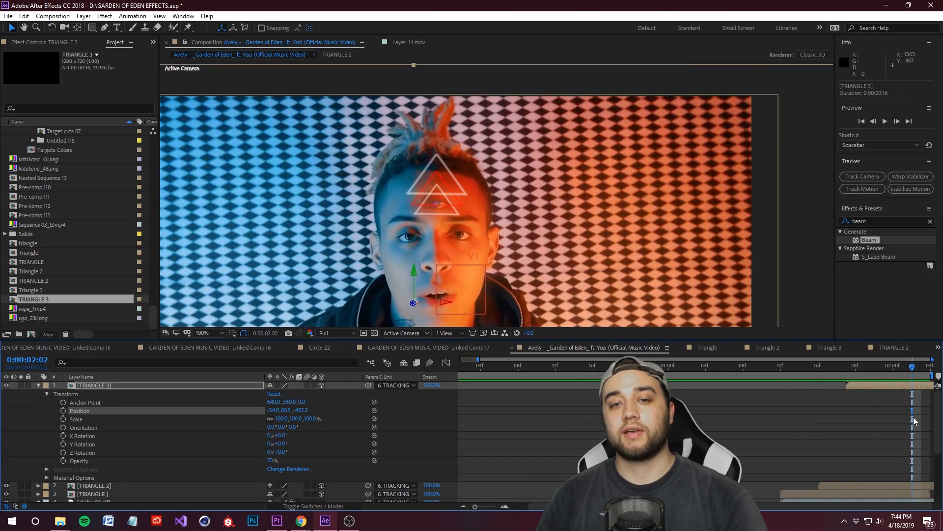
click(39, 386)
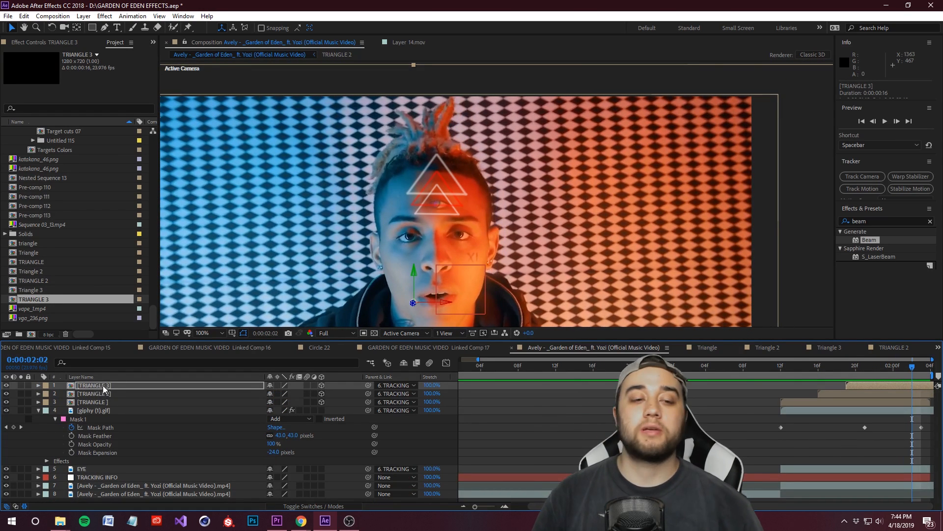
Step: In the TRIANGLE 3 composition, set the bottom LINE layer's Beam outside color to turquoise 00FFC0
double_click(95, 386)
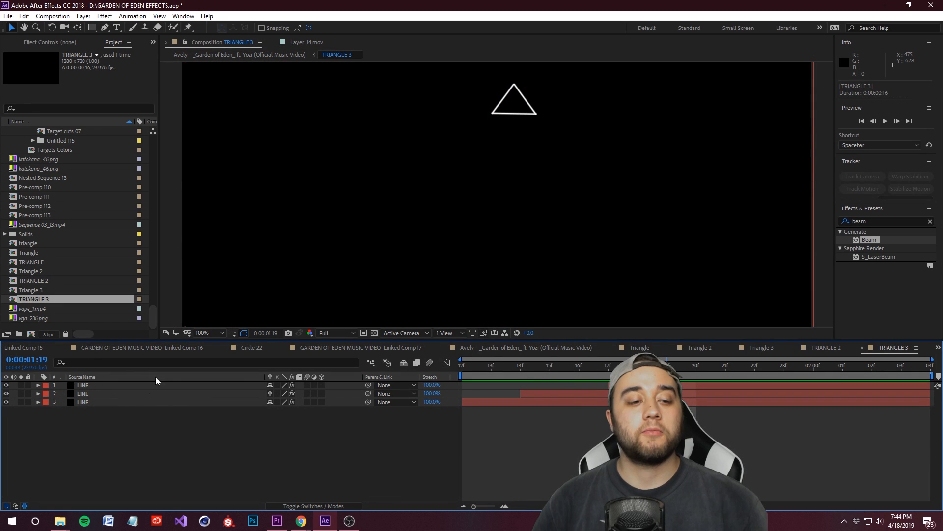
click(123, 402)
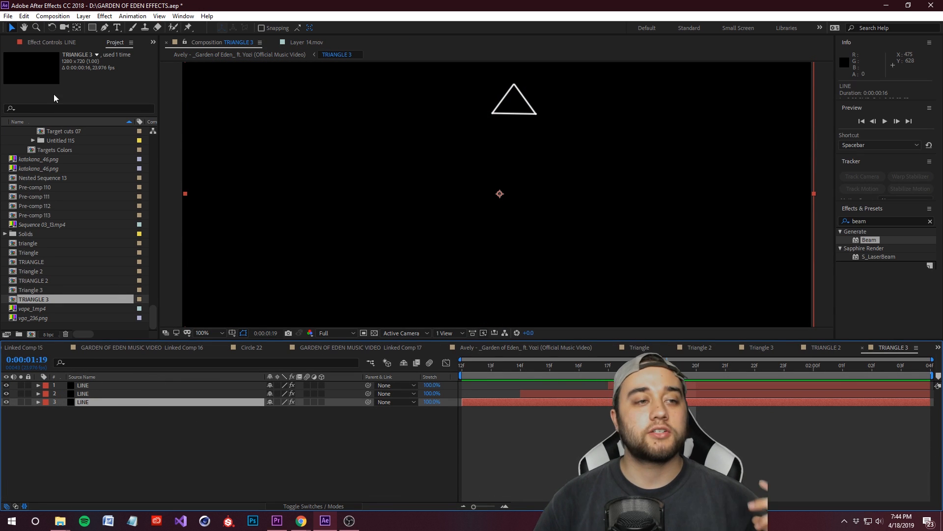
click(43, 44)
click(92, 138)
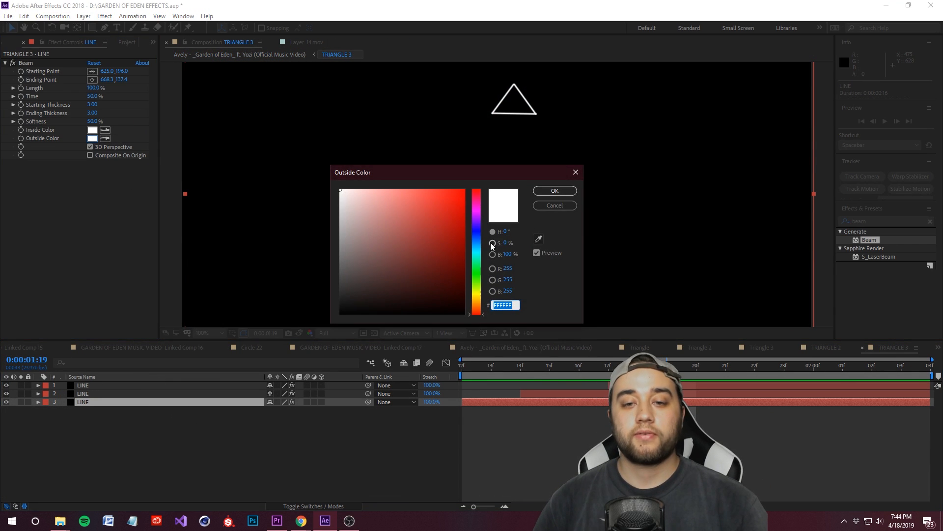
click(475, 255)
click(444, 211)
click(554, 191)
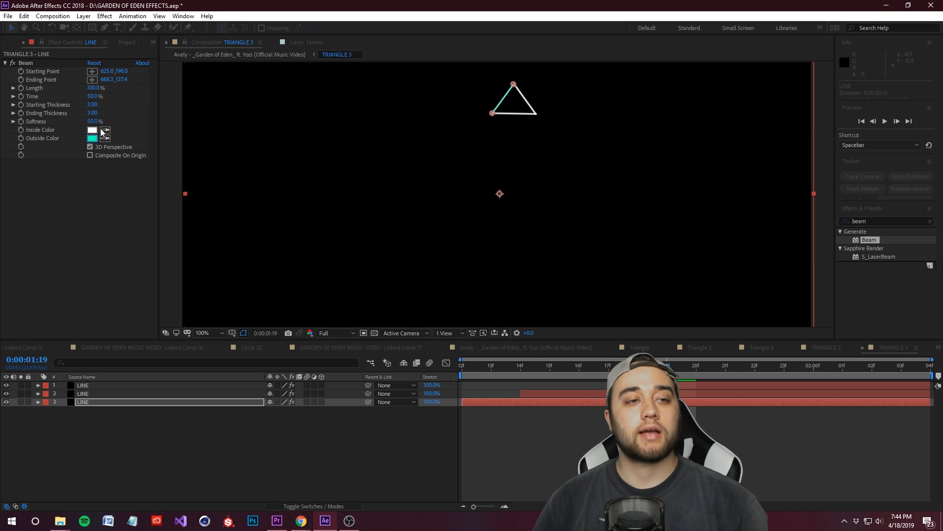
Step: Copy the bottom line's outside color code and use 00FFC0 as its Beam inside color too
click(91, 130)
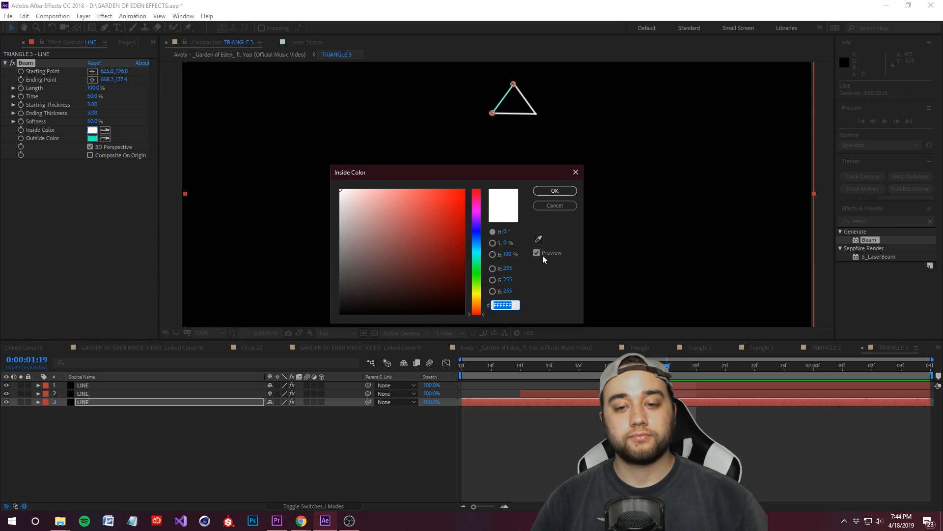
click(555, 206)
click(92, 139)
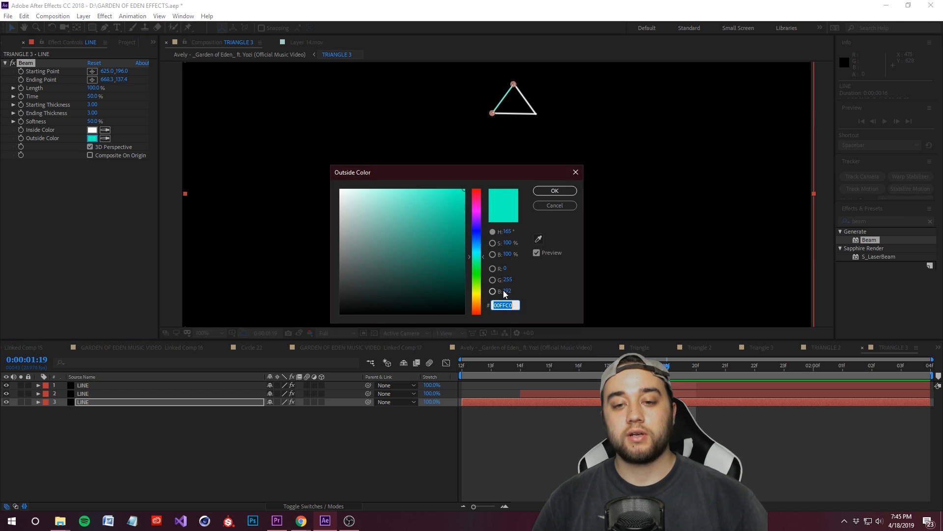
key(ctrl+c)
click(554, 190)
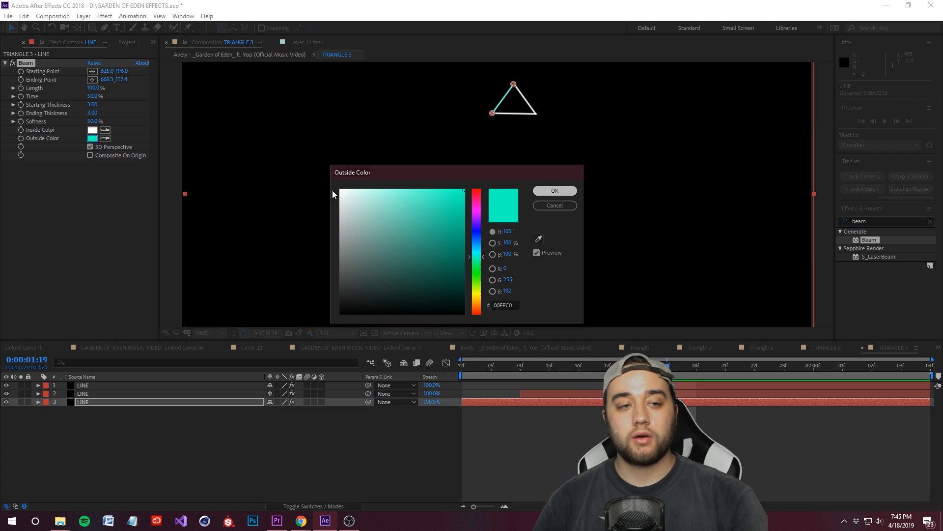
click(92, 130)
key(ctrl+v)
click(554, 191)
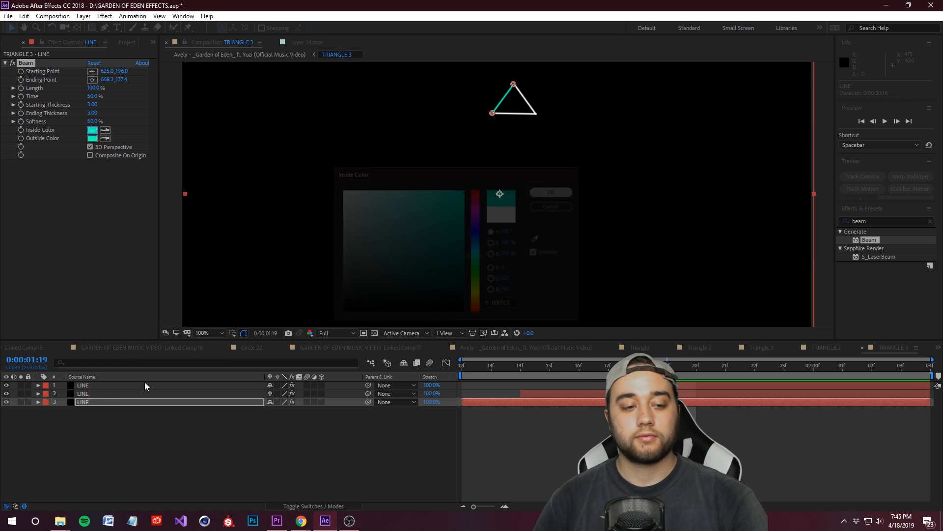
Step: Apply the copied 00FFC0 color to the Beam of the other two LINE layers in TRIANGLE 3
click(83, 393)
click(92, 138)
key(ctrl+v)
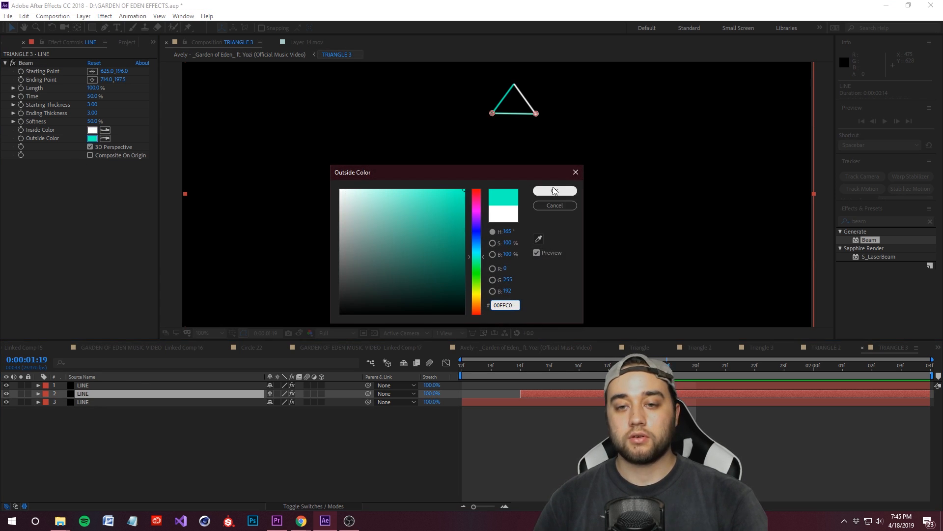
click(553, 190)
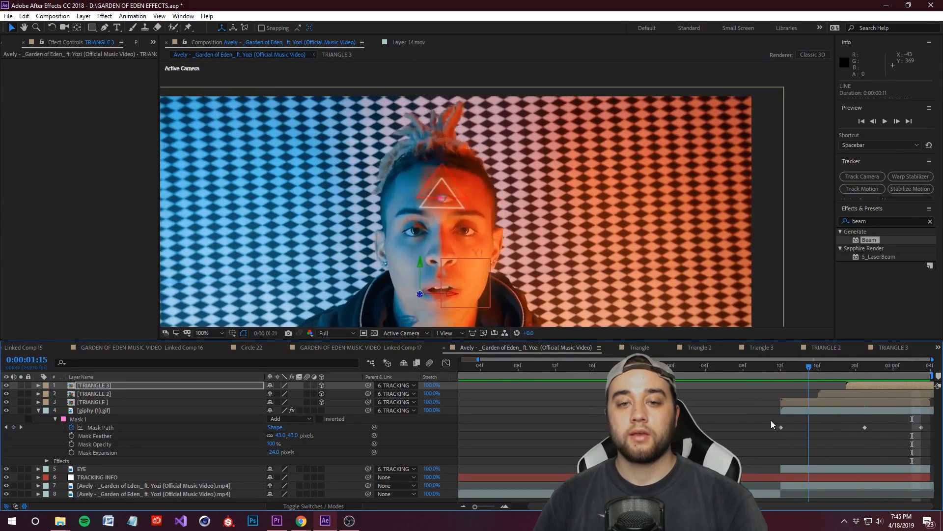
Step: Play back the main composition to check the three staggered triangles, and save the project
drag(841, 398, 699, 388)
key(space)
key(space)
key(space)
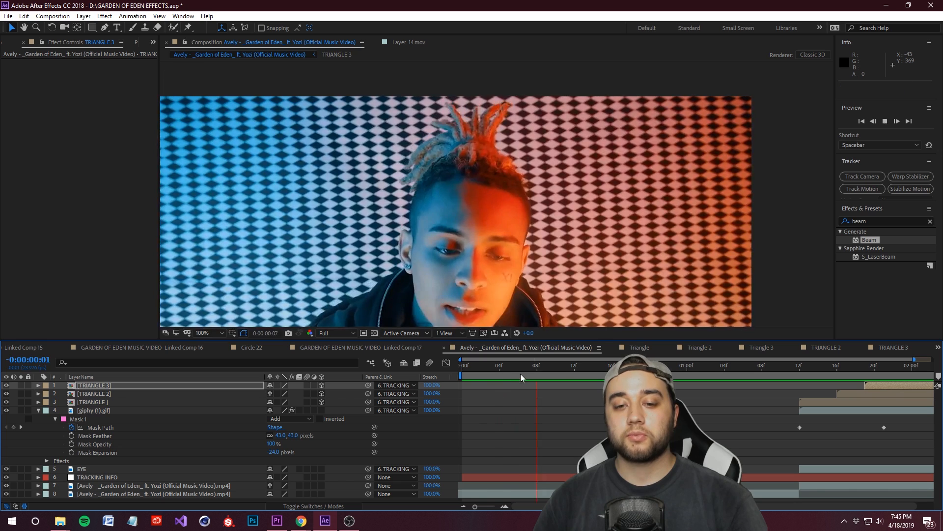
key(space)
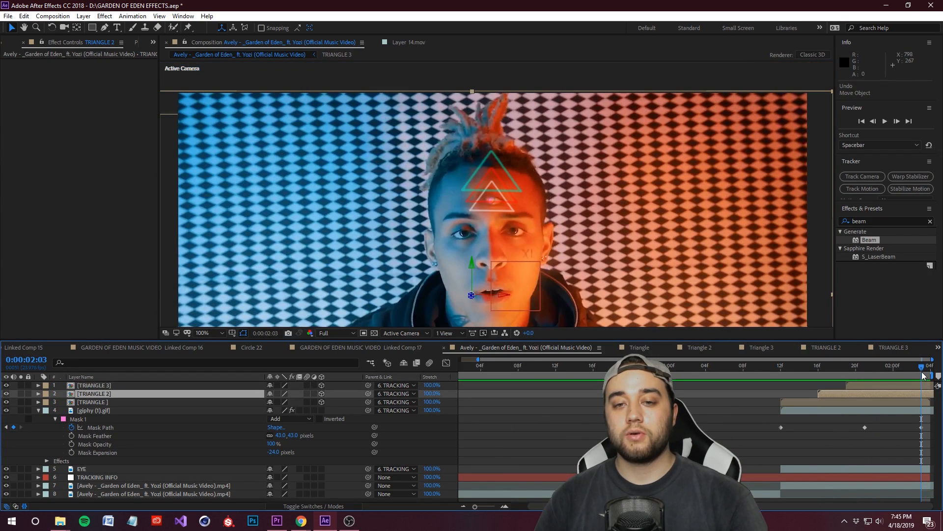
mouse_move(922, 372)
mouse_down()
mouse_move(813, 381)
mouse_move(921, 377)
mouse_move(912, 376)
mouse_up()
key(ctrl+s)
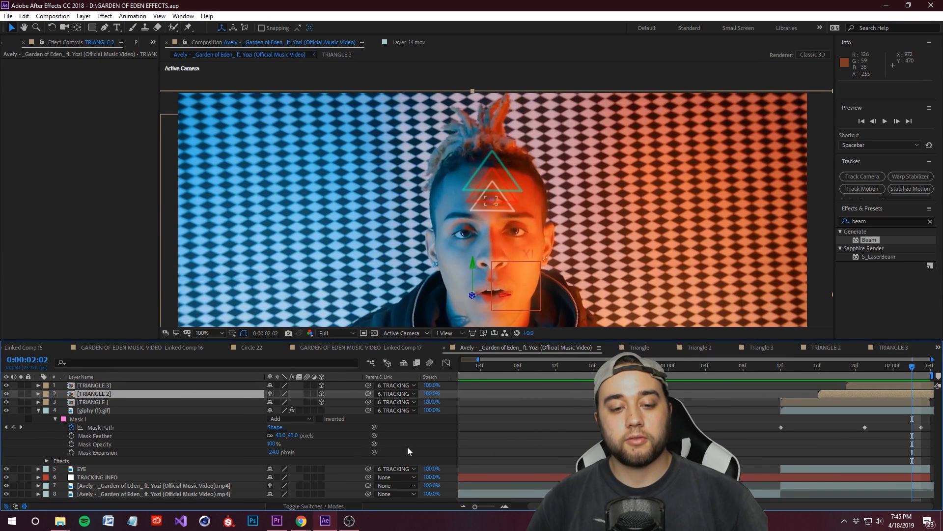
Step: Collapse the giphy (1).gif layer's properties and make it, EYE, TRACKING INFO and both video layers 3D layers
click(322, 410)
scroll(328, 482, down, 1)
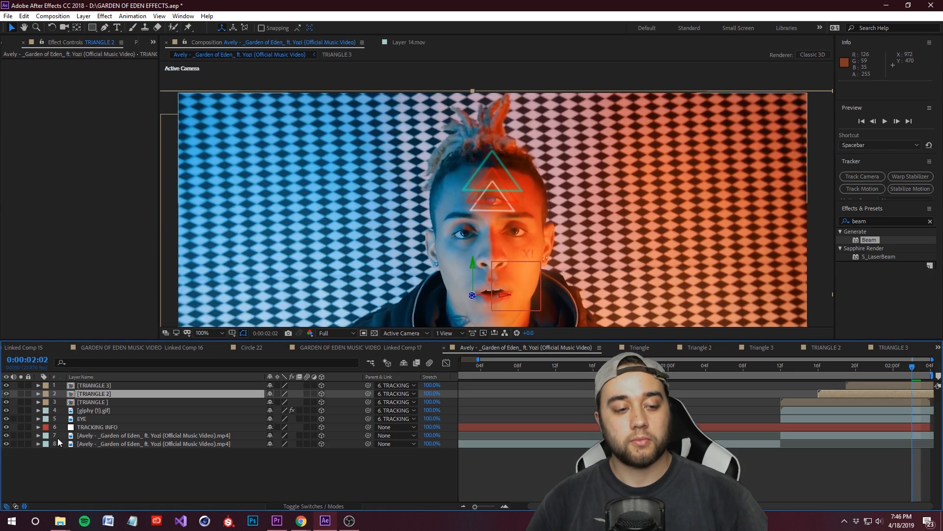
Step: Add a new camera layer to the main composition
right_click(138, 485)
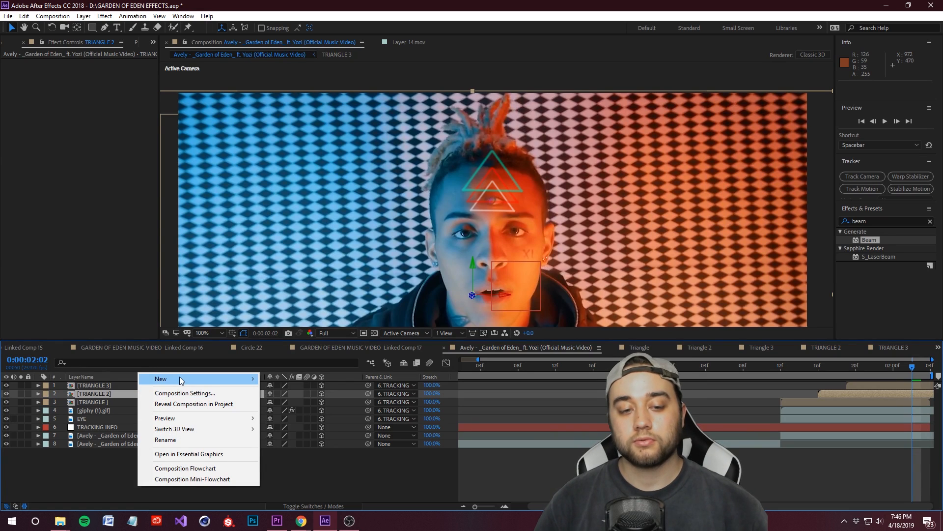
mouse_move(241, 378)
click(300, 428)
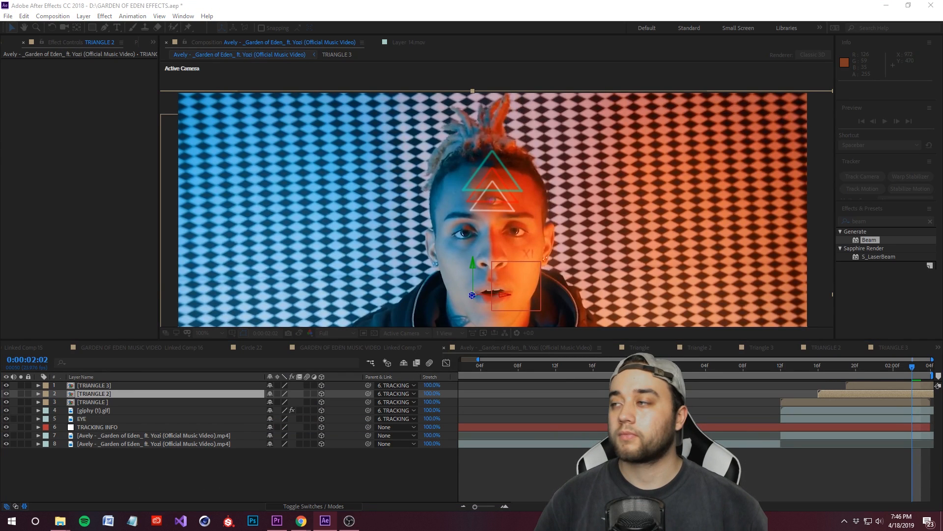
drag(942, 186, 394, 207)
click(633, 436)
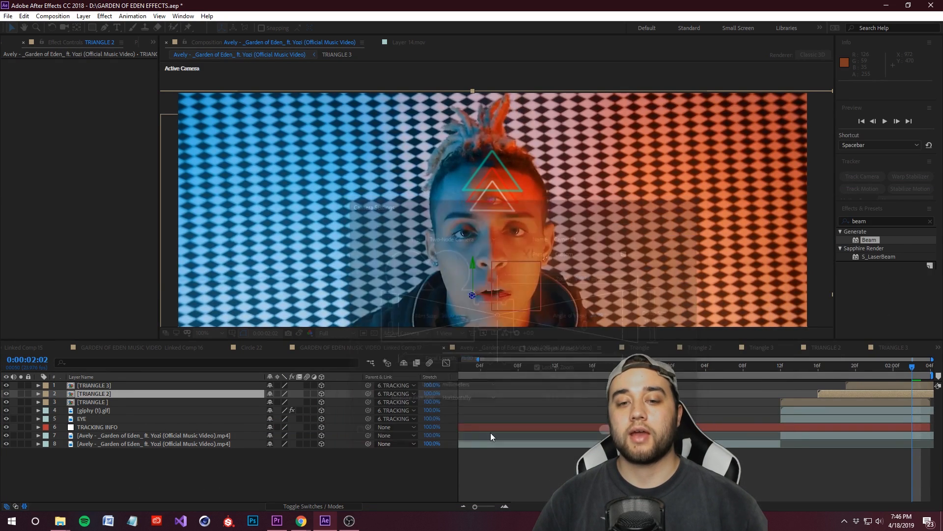
Step: Move the camera layer above TRIANGLE 3 and keyframe all its Transform properties, from Point of Interest to Z Rotation, at 0:00:01:12
drag(916, 376, 780, 408)
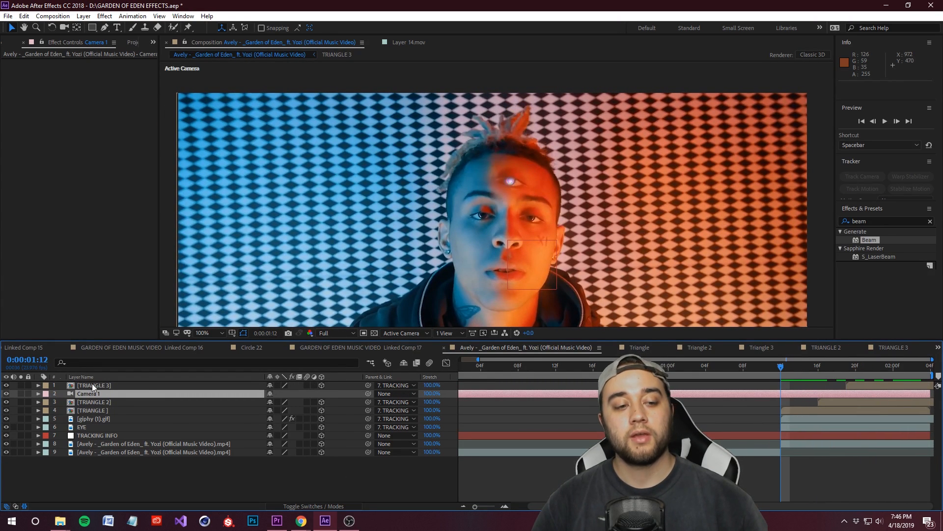
drag(80, 380, 79, 381)
click(39, 385)
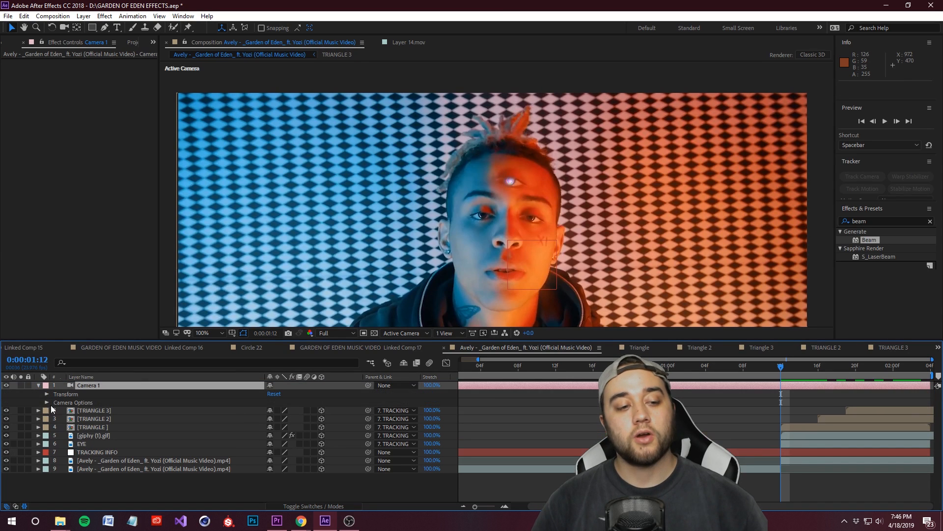
click(47, 394)
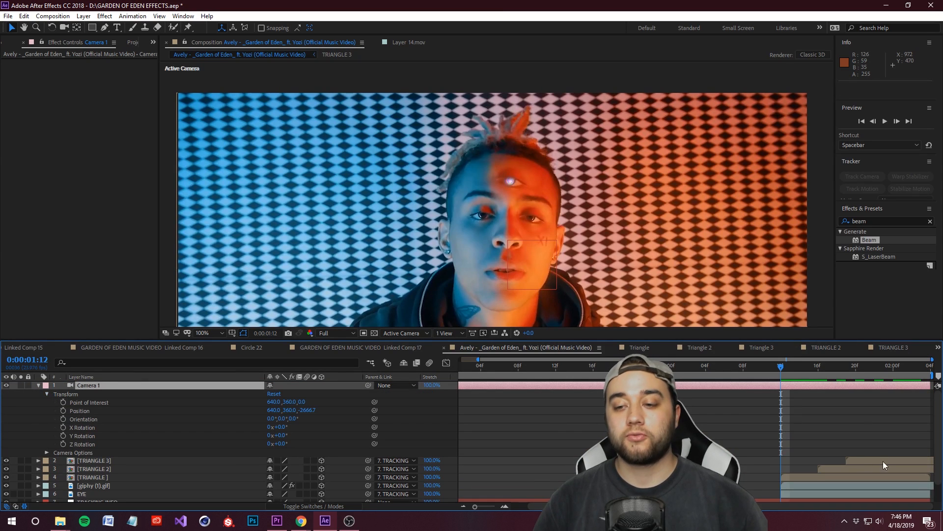
drag(63, 402, 61, 443)
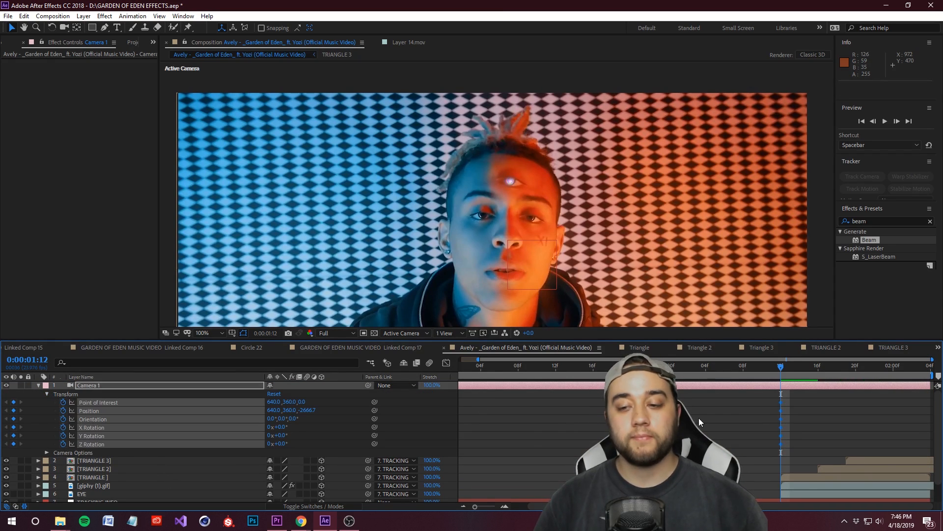
Step: At 0:00:02:03, push the camera in and center it on the third eye, ending at position about 639.8, 219.4, -395.4
drag(781, 367, 921, 367)
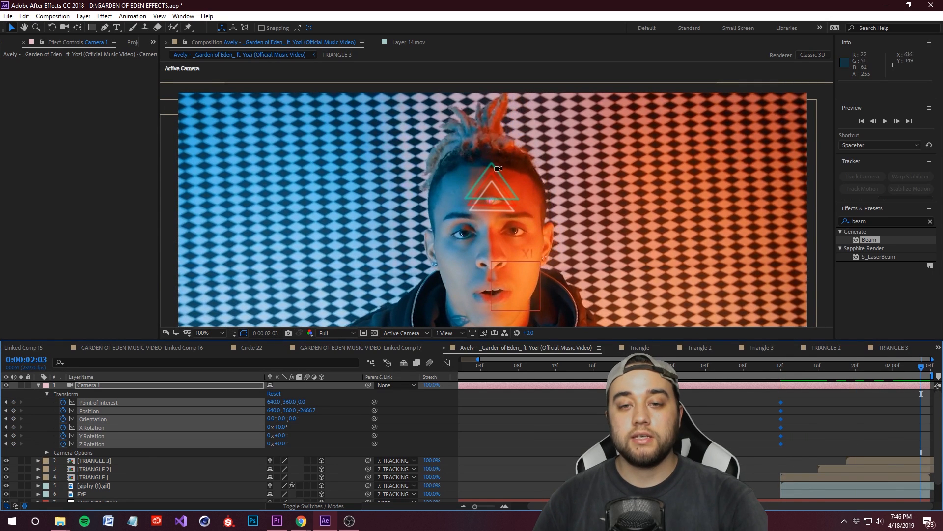
drag(490, 178, 499, 13)
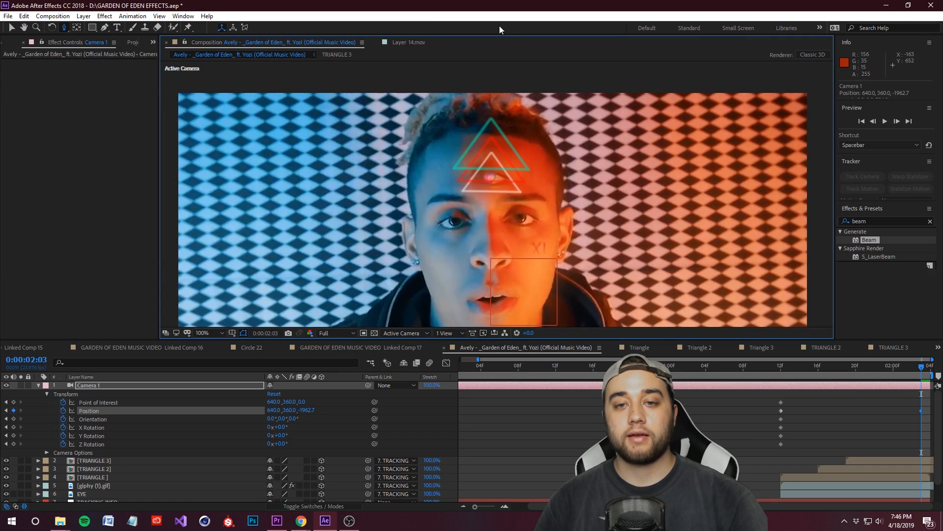
drag(495, 127, 490, 198)
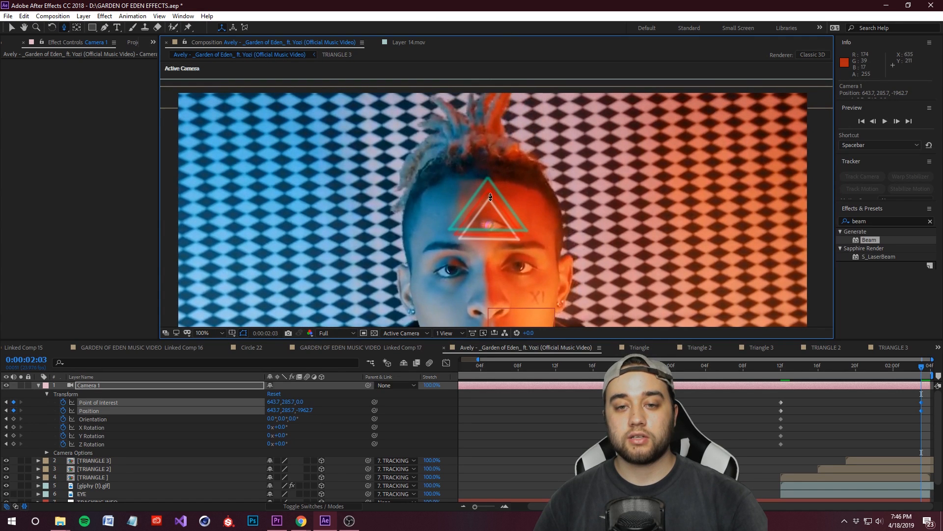
drag(494, 102, 479, 195)
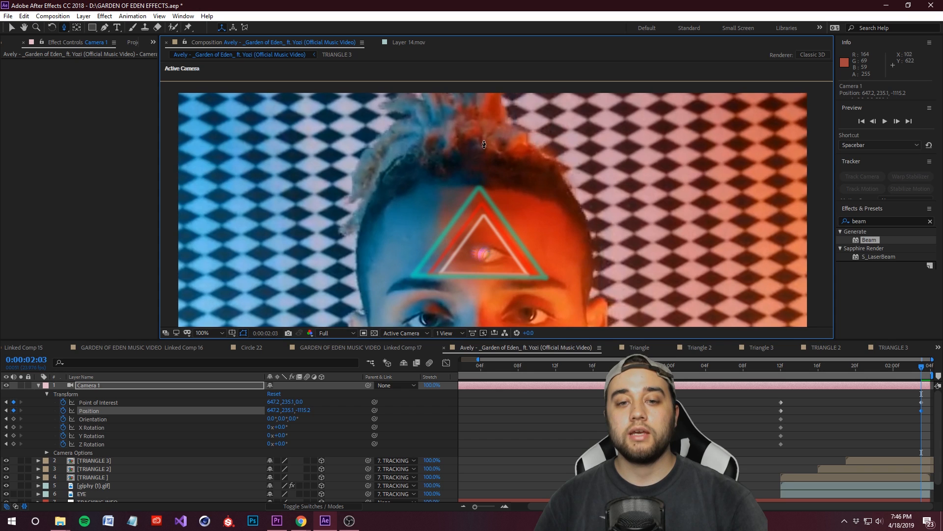
drag(484, 143, 489, 147)
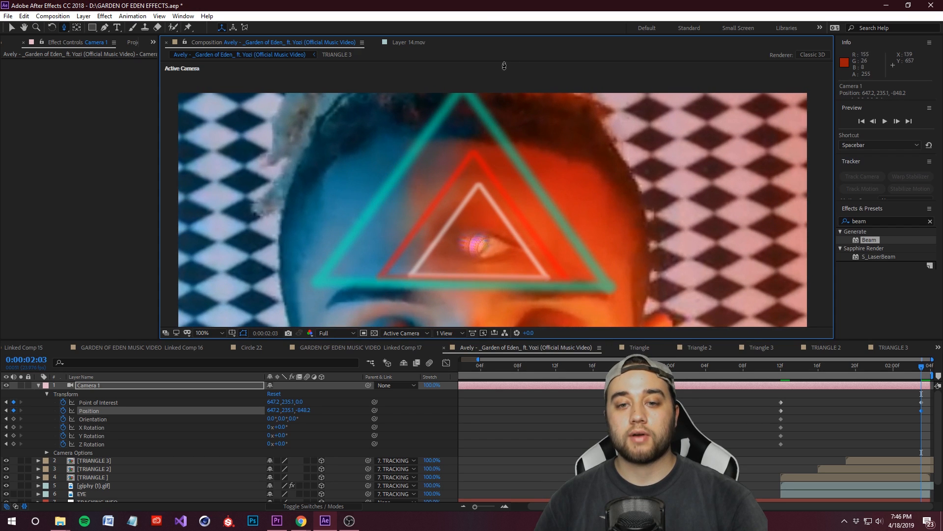
drag(494, 184, 500, 200)
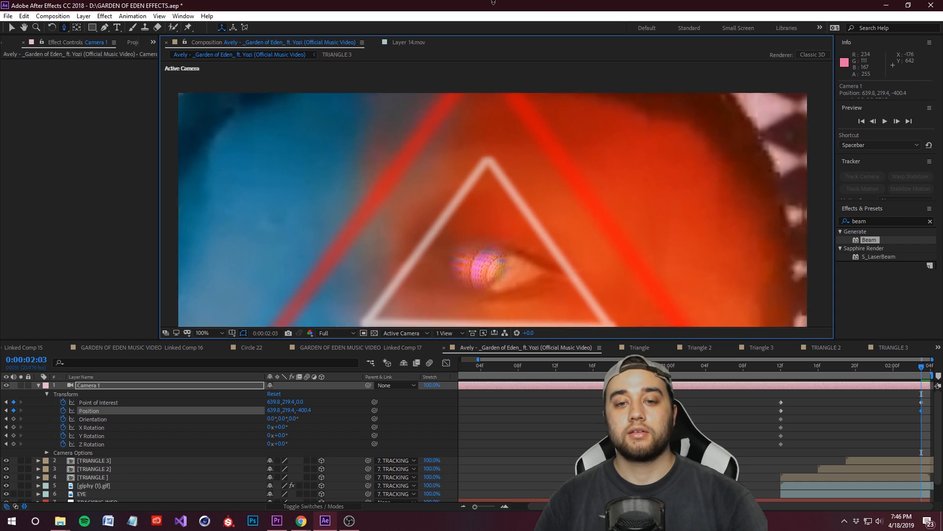
Step: Scrub and play back the composition to check the camera's push-in toward the third eye
drag(928, 369, 852, 377)
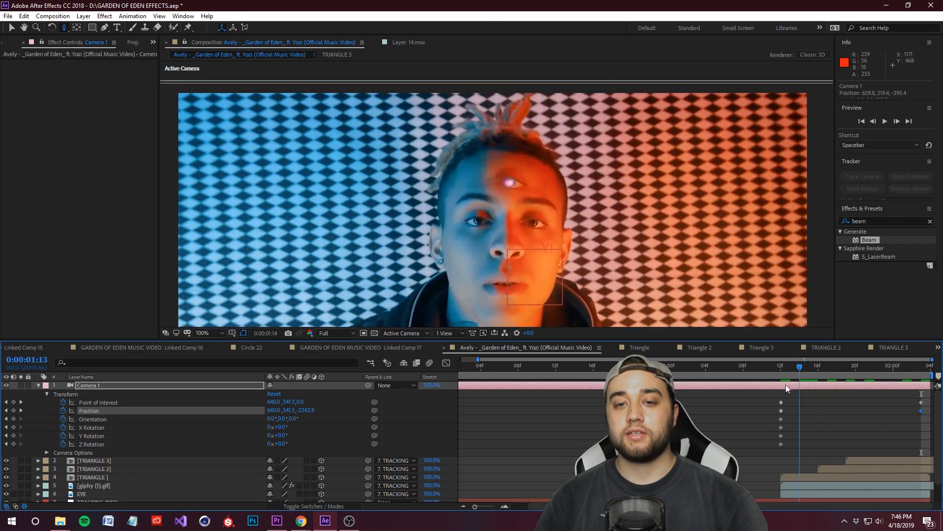
drag(791, 387, 762, 393)
key(space)
key(space)
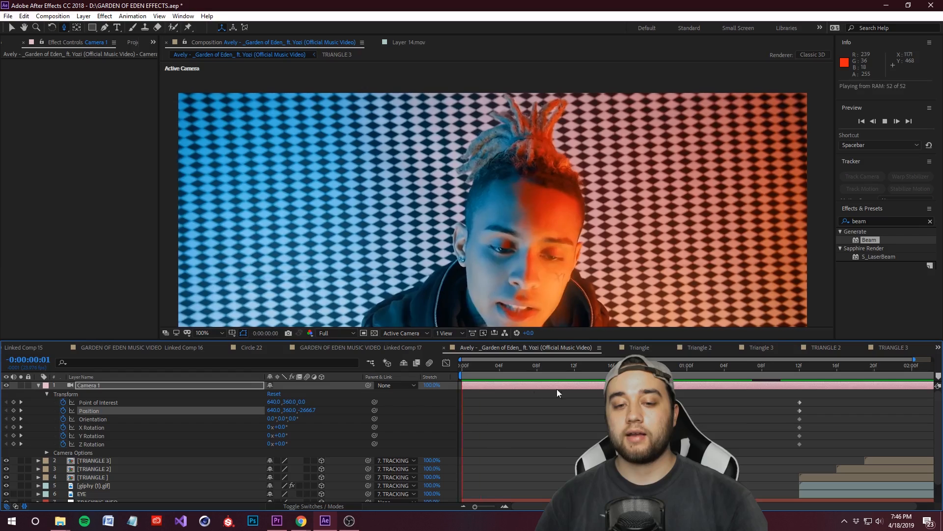
drag(682, 380, 941, 379)
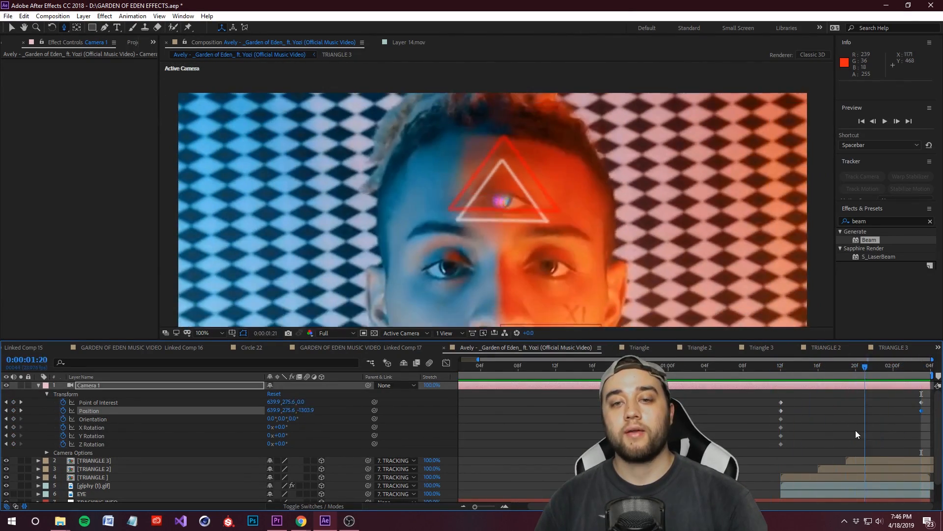
key(space)
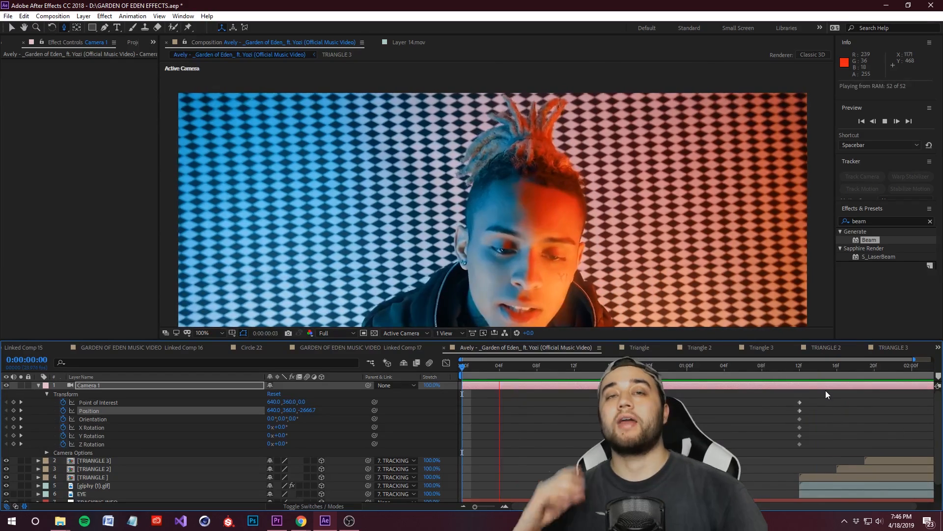
key(space)
Step: View the whole frame at 50% and scrub between 0:00:01:08 and 0:00:01:20 to examine the triangles' depth during the camera move
drag(875, 367, 762, 422)
scroll(562, 134, down, 1)
key(h)
drag(563, 134, 507, 113)
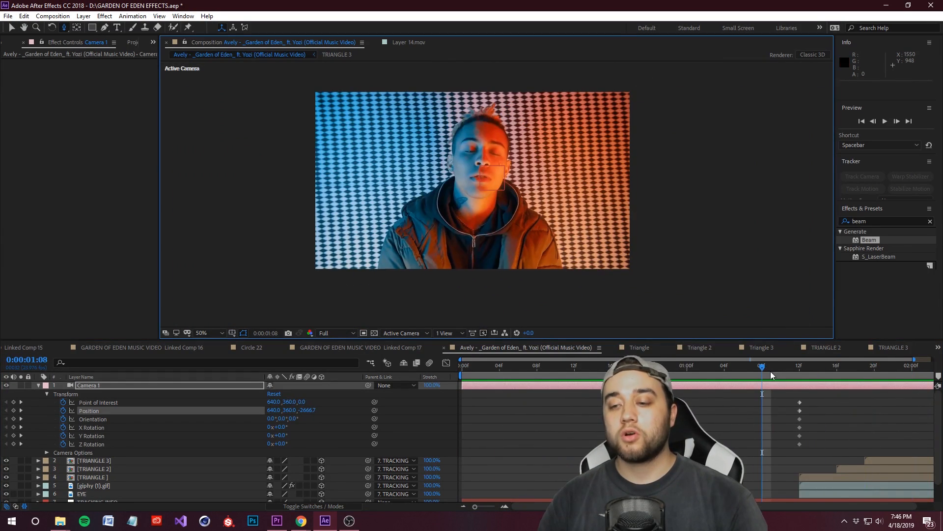
drag(770, 374, 875, 399)
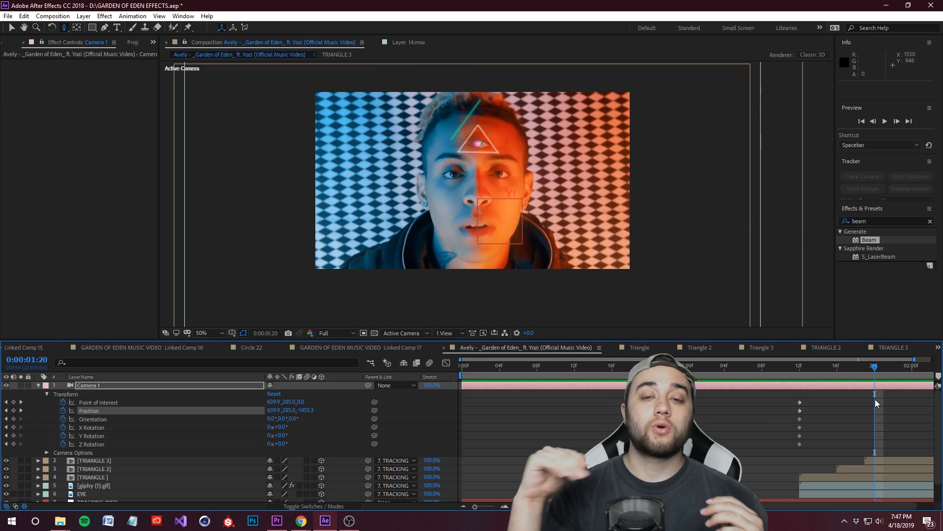
drag(874, 367, 815, 428)
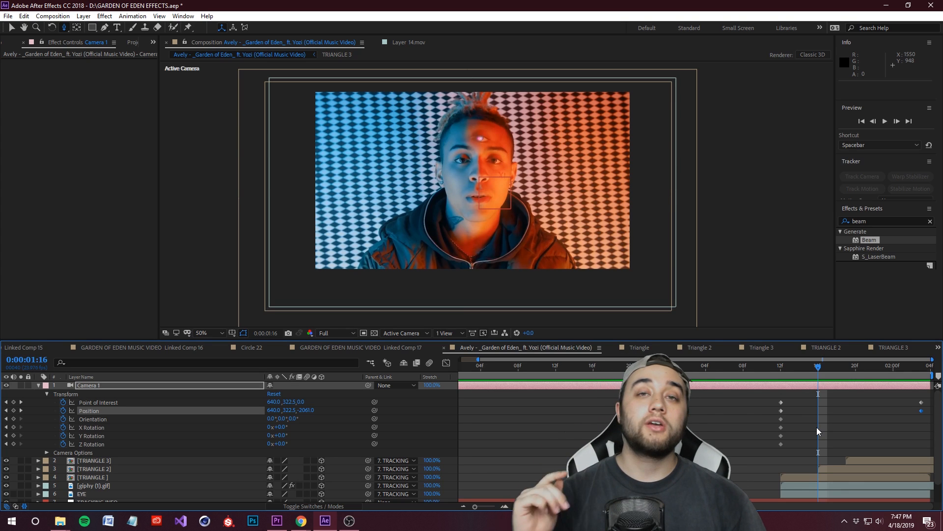
drag(829, 368, 843, 418)
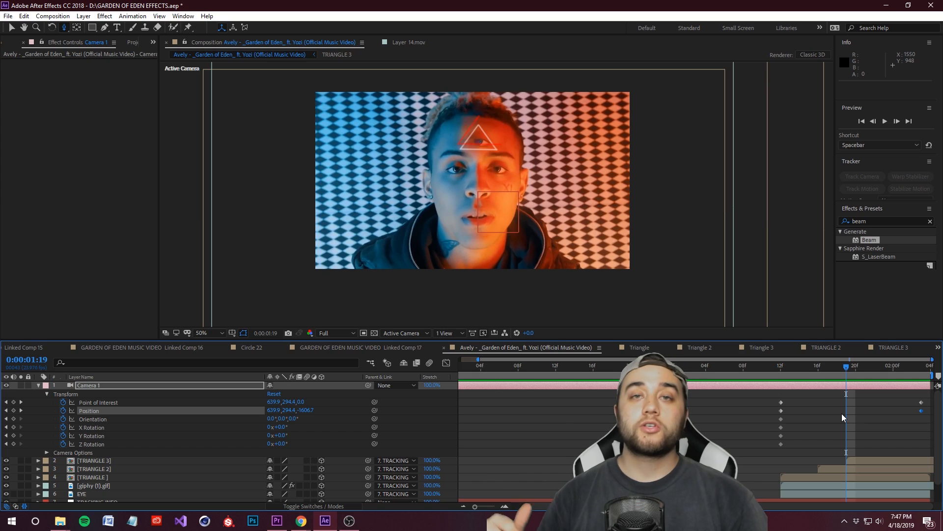